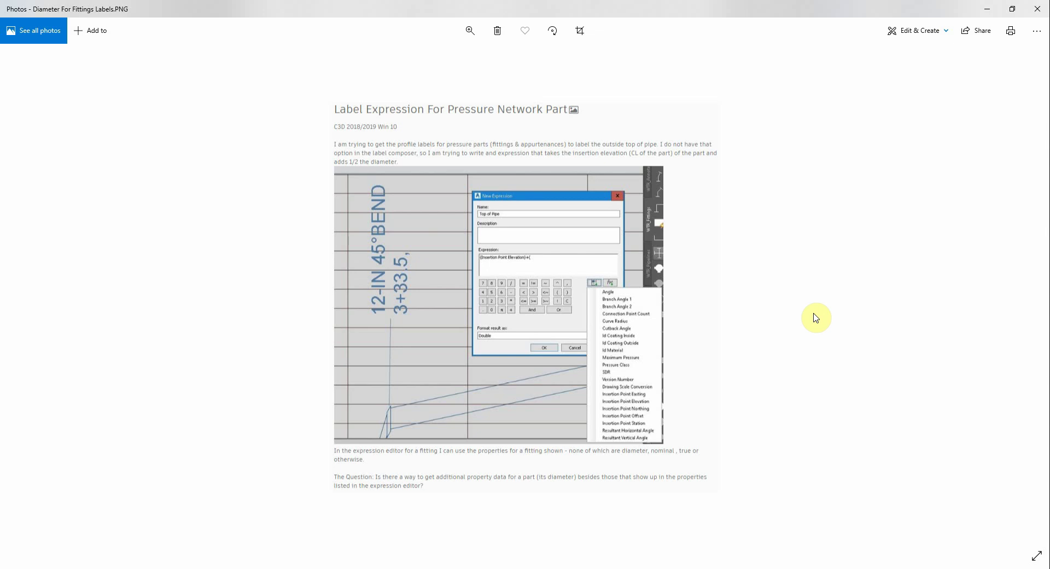
Step: Switch to Civil 3D and examine the fitting's crown, insertion and invert elevation label in the profile view
click(984, 10)
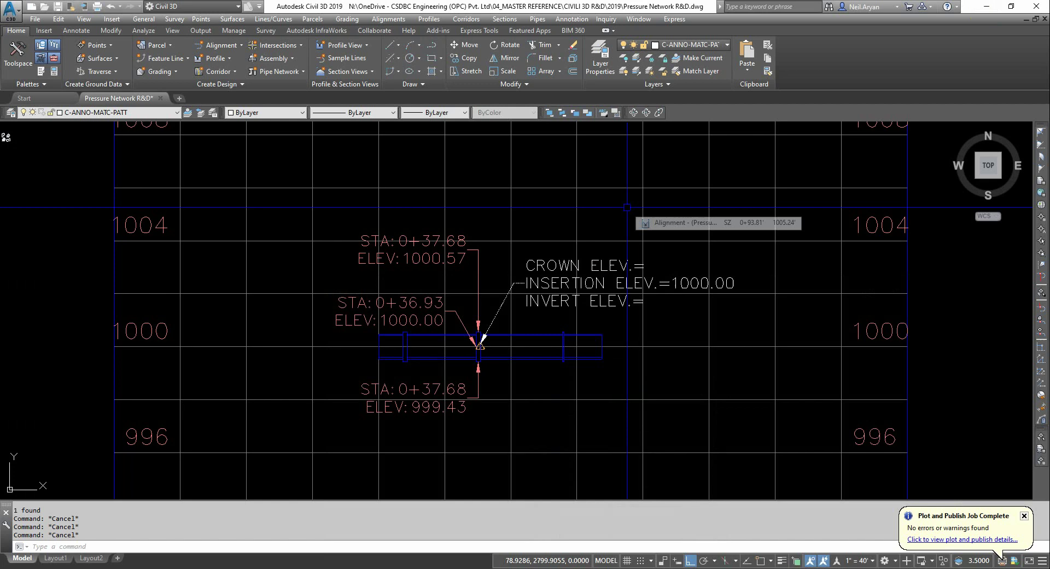
mouse_move(627, 207)
middle_down()
mouse_move(656, 216)
mouse_move(675, 188)
middle_up()
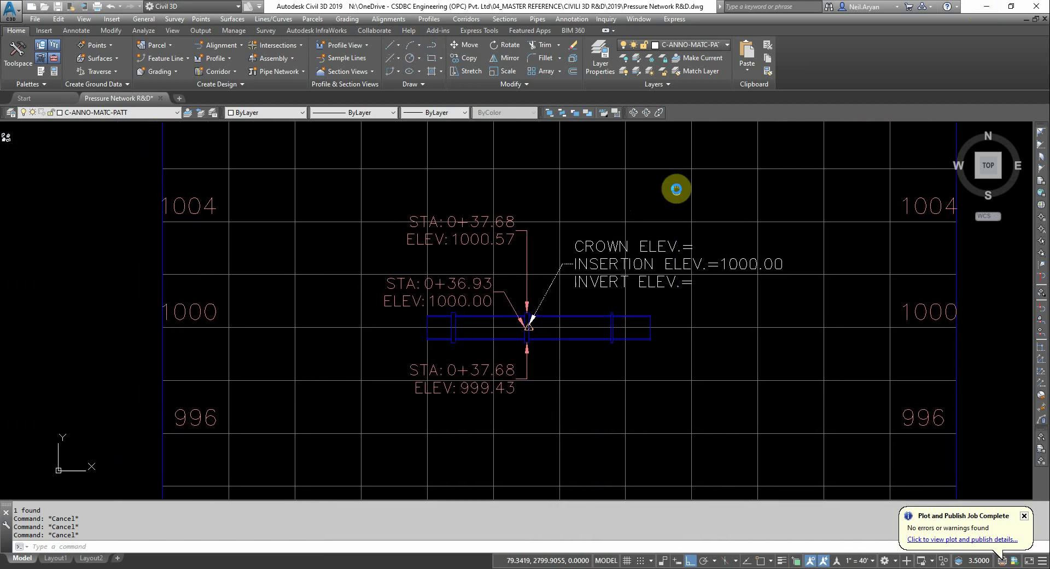
scroll(569, 350, up, 4)
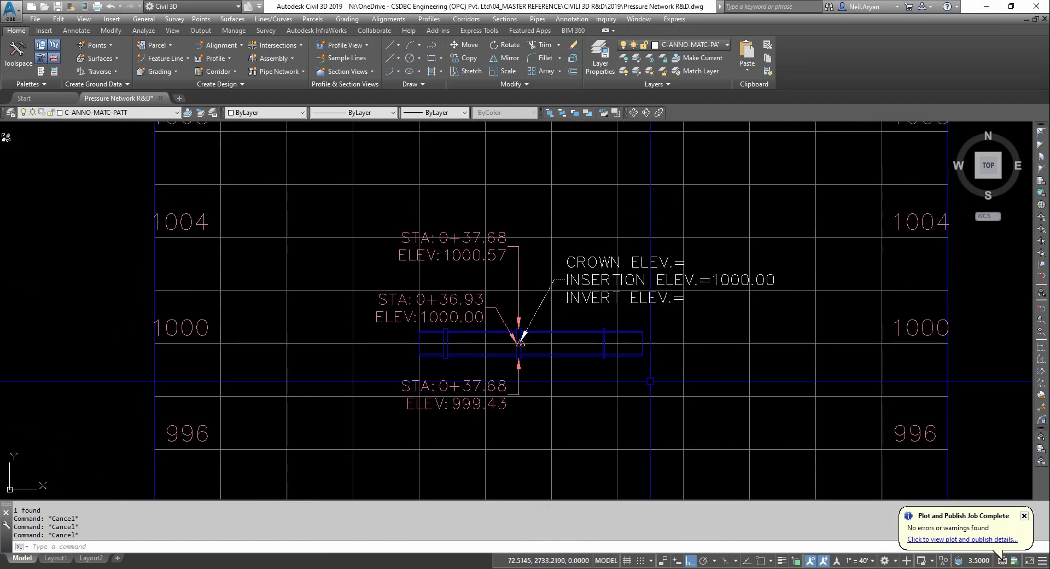
scroll(546, 377, down, 2)
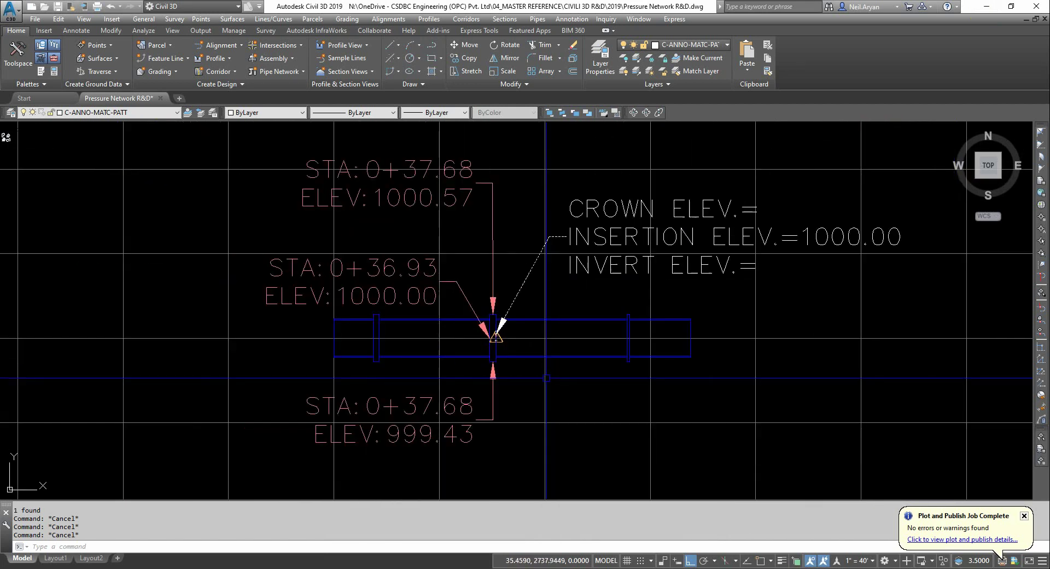
middle_drag(476, 260, 481, 270)
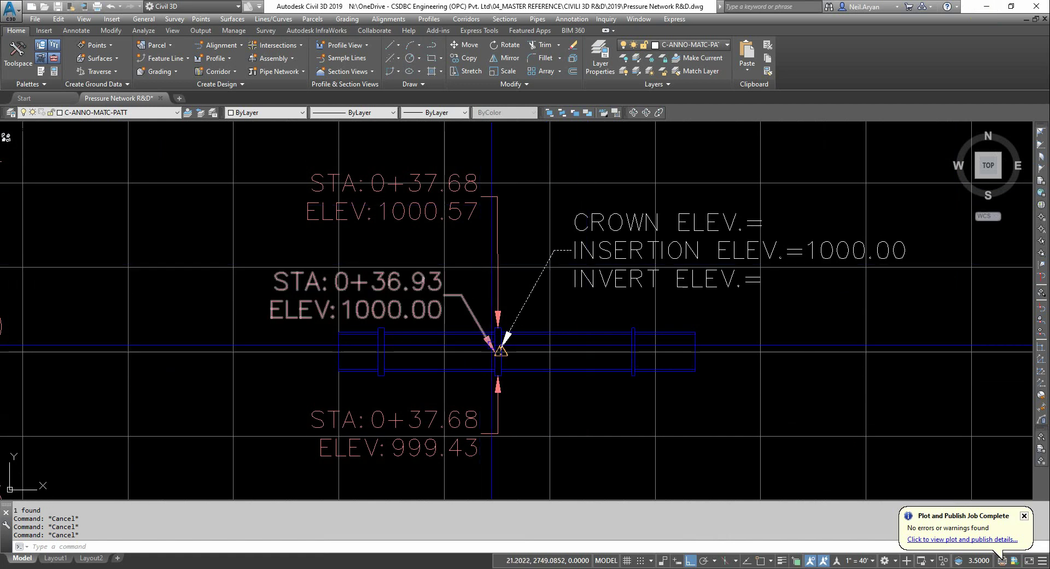
scroll(495, 336, up, 4)
scroll(491, 325, down, 4)
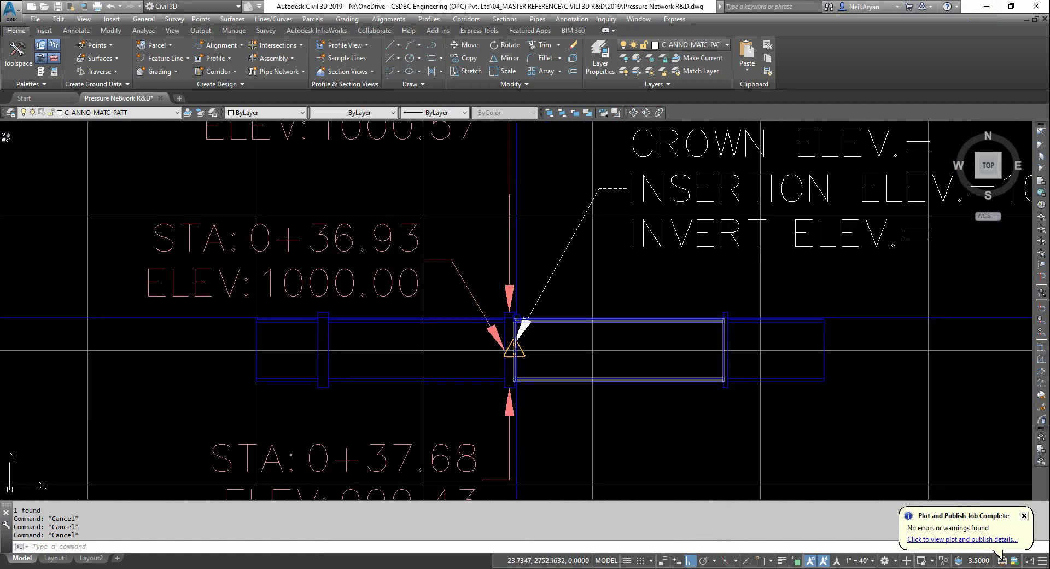
scroll(537, 256, up, 2)
click(610, 240)
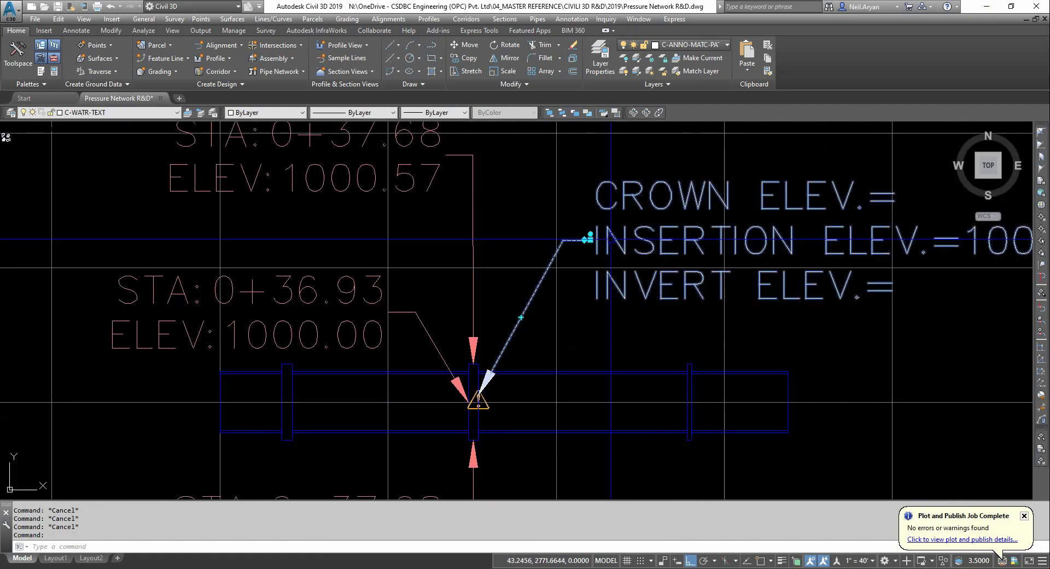
key(Escape)
Step: Examine the station elevation labels pointing to the fitting's crown, insertion point and invert, and compare them with the fitting label
mouse_move(462, 175)
middle_down()
mouse_move(482, 206)
mouse_move(476, 356)
mouse_move(483, 305)
mouse_move(485, 322)
middle_up()
click(451, 229)
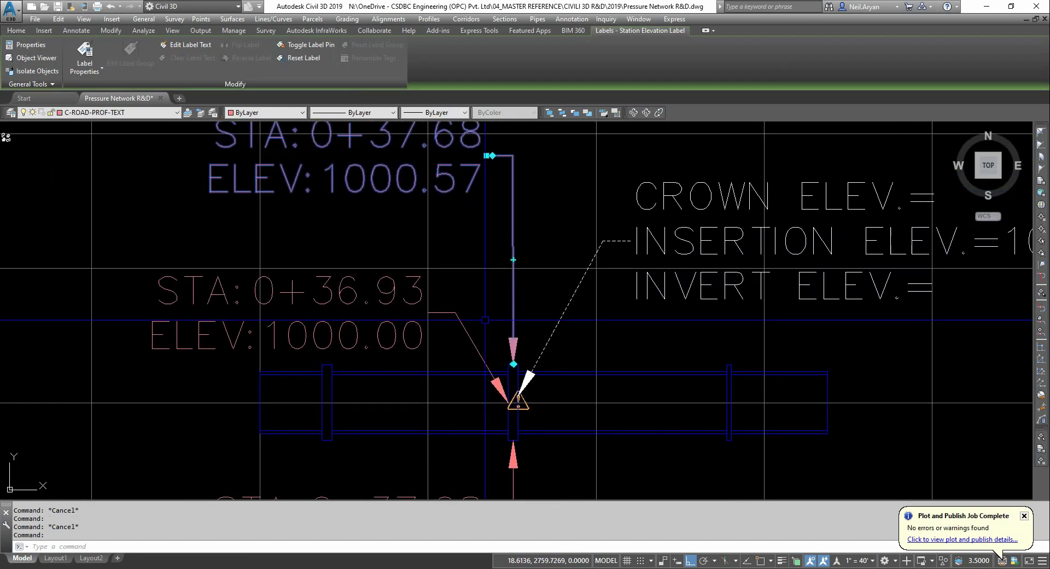
key(Escape)
scroll(492, 320, up, 5)
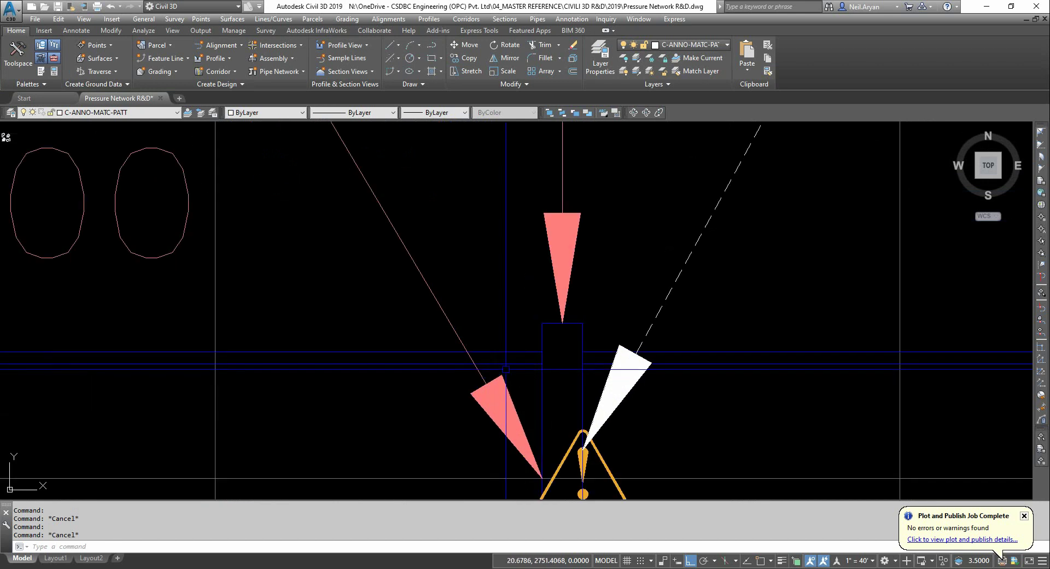
scroll(561, 323, down, 4)
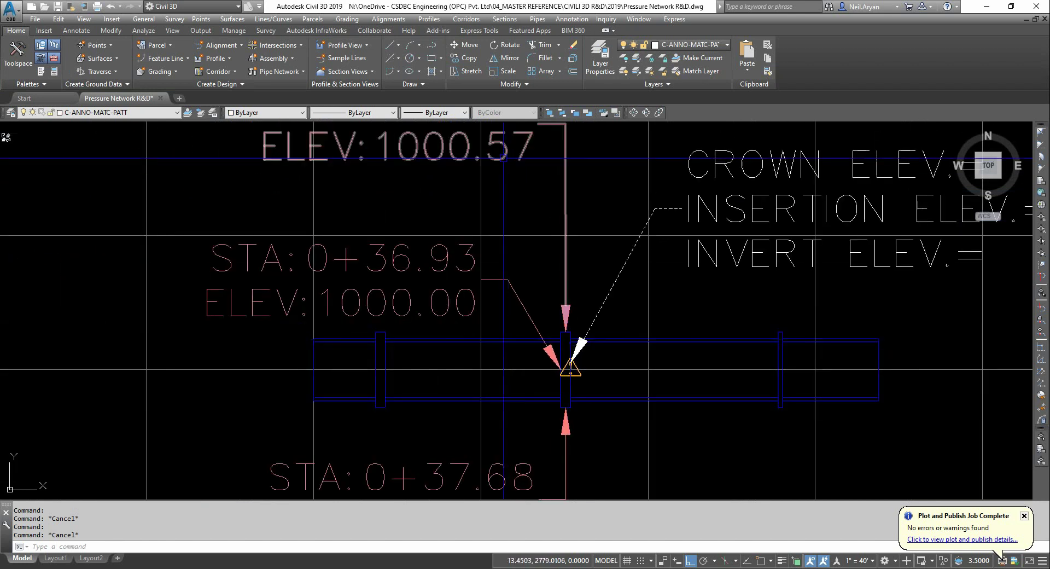
scroll(503, 158, down, 2)
scroll(499, 206, up, 6)
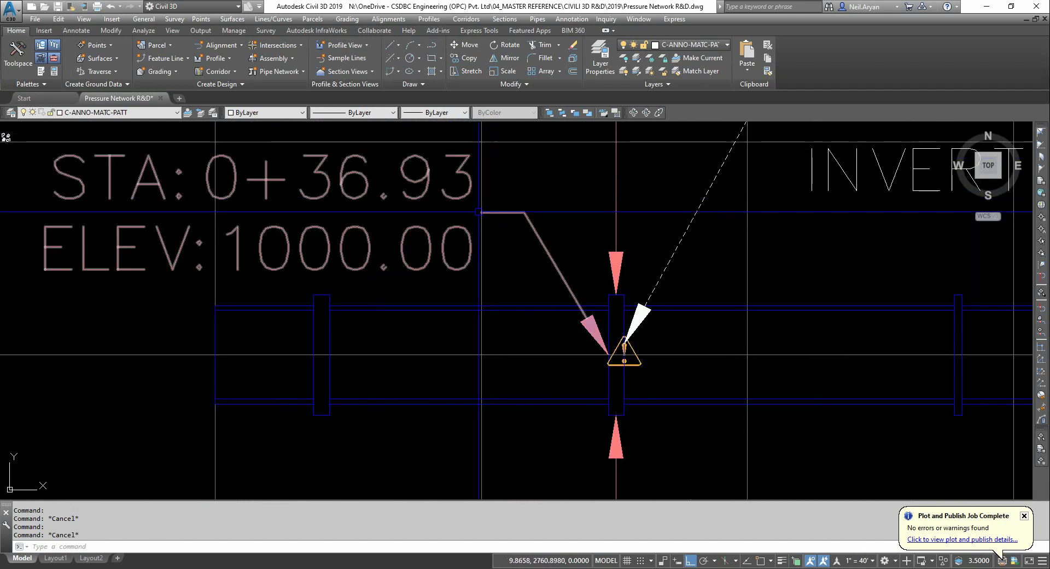
middle_drag(450, 201, 392, 268)
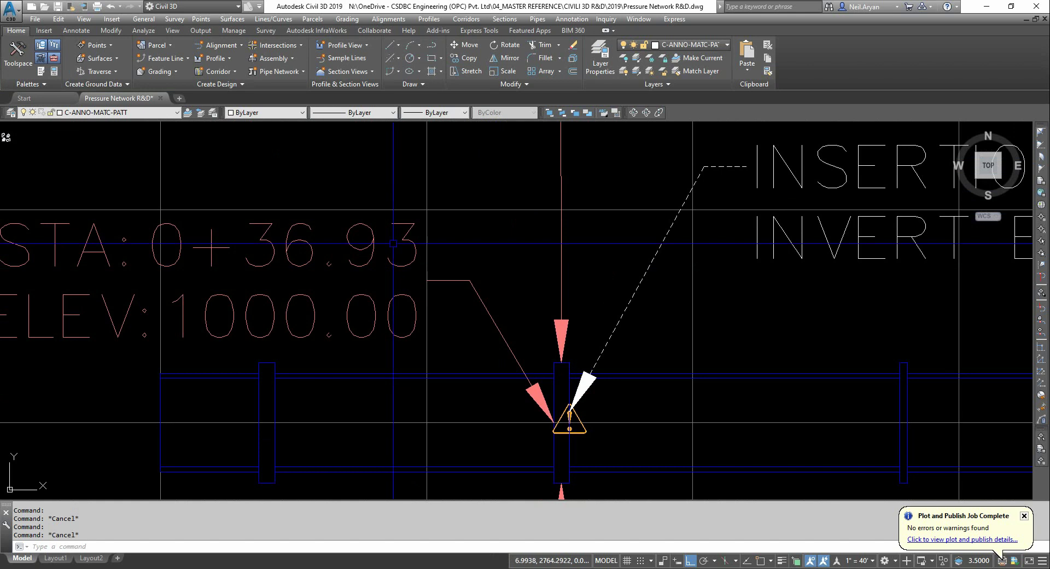
scroll(393, 241, down, 2)
middle_drag(448, 323, 452, 282)
scroll(512, 282, up, 5)
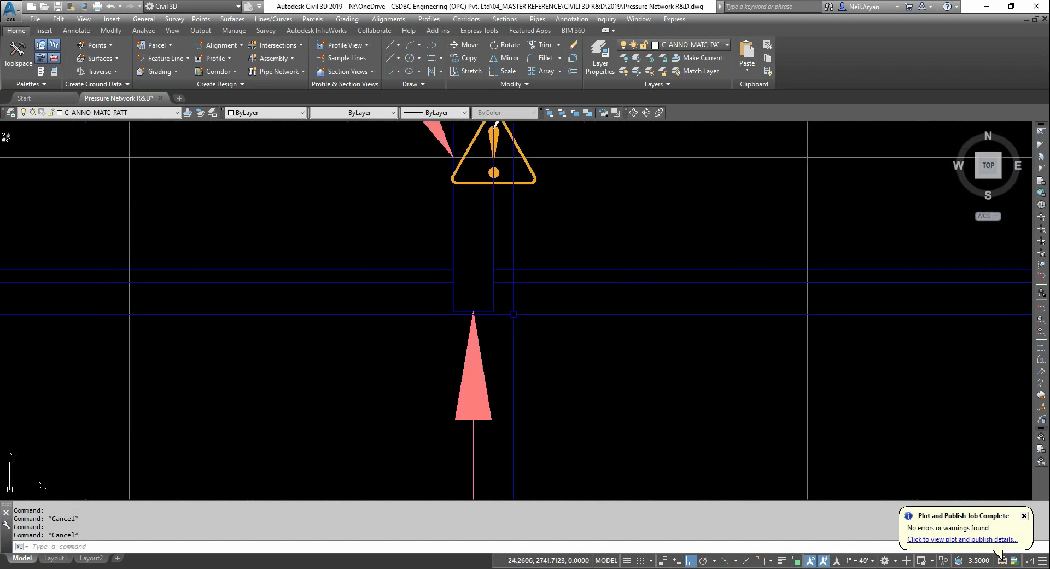
scroll(502, 316, down, 5)
scroll(508, 356, down, 2)
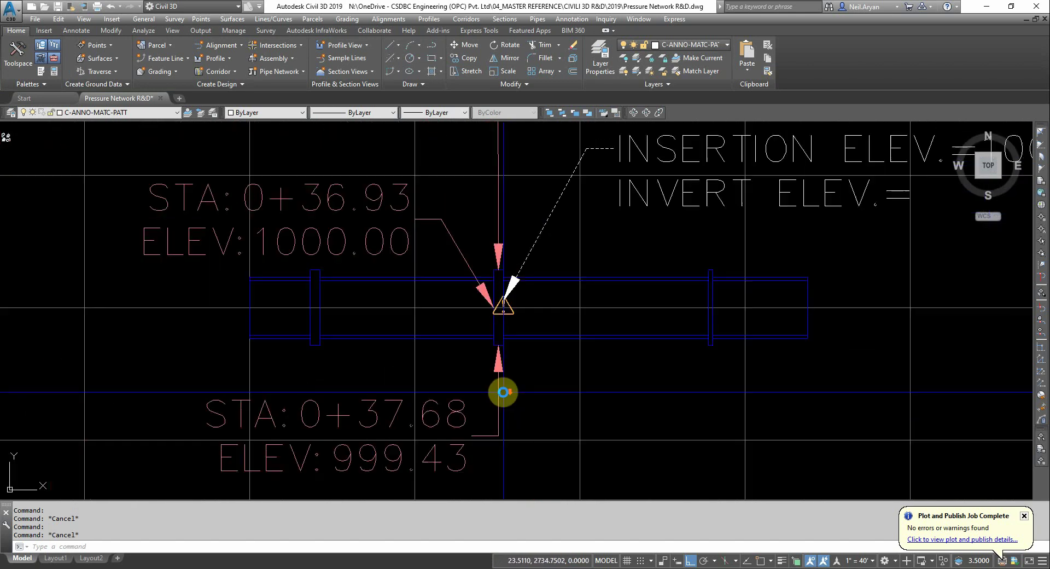
scroll(500, 392, down, 1)
middle_drag(601, 272, 585, 303)
scroll(619, 268, up, 2)
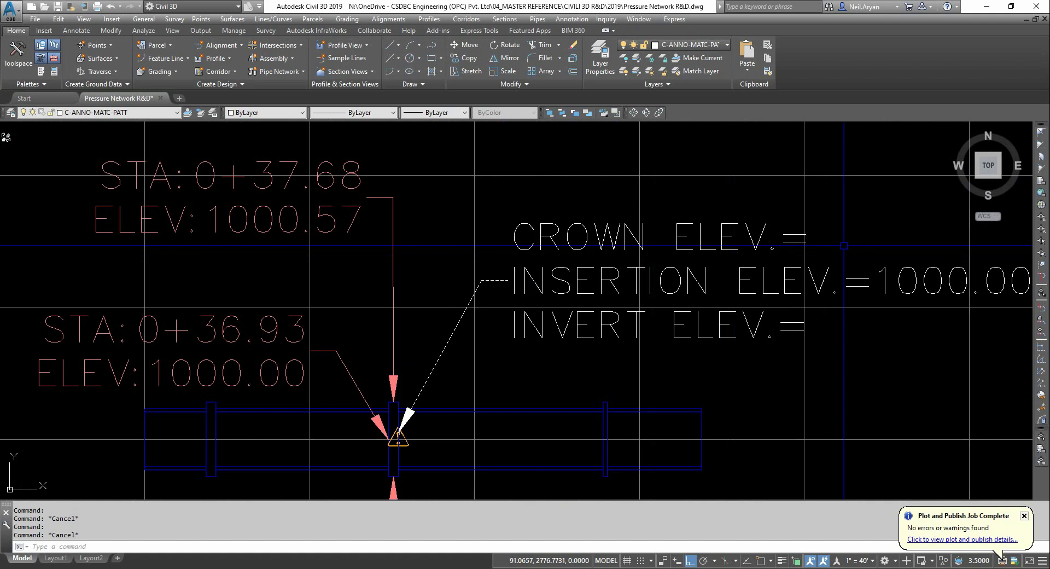
middle_drag(848, 240, 651, 240)
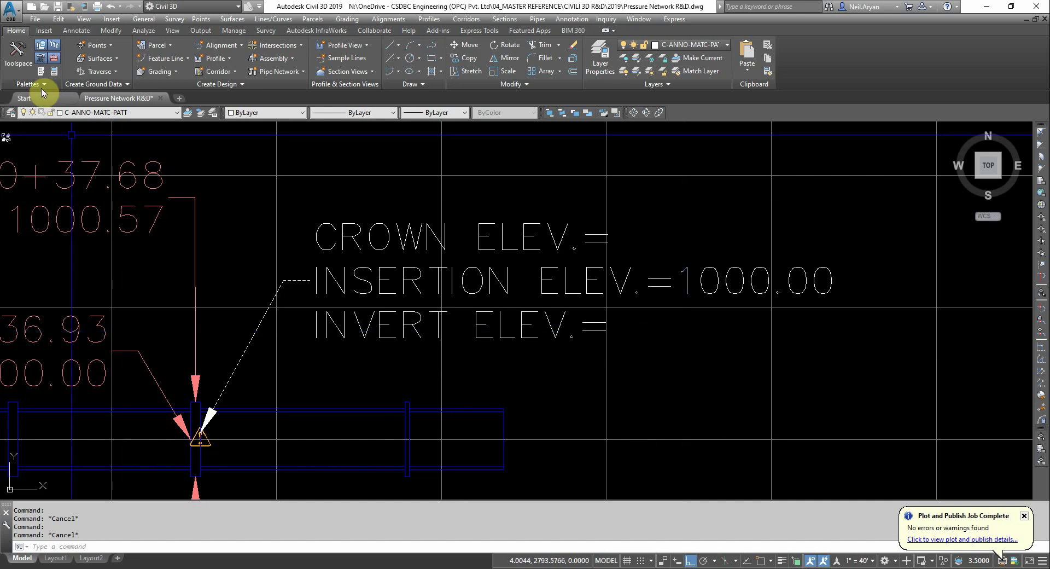
Step: Find the Fitting label styles in the drawing settings and start a new expression for them
click(18, 55)
click(279, 245)
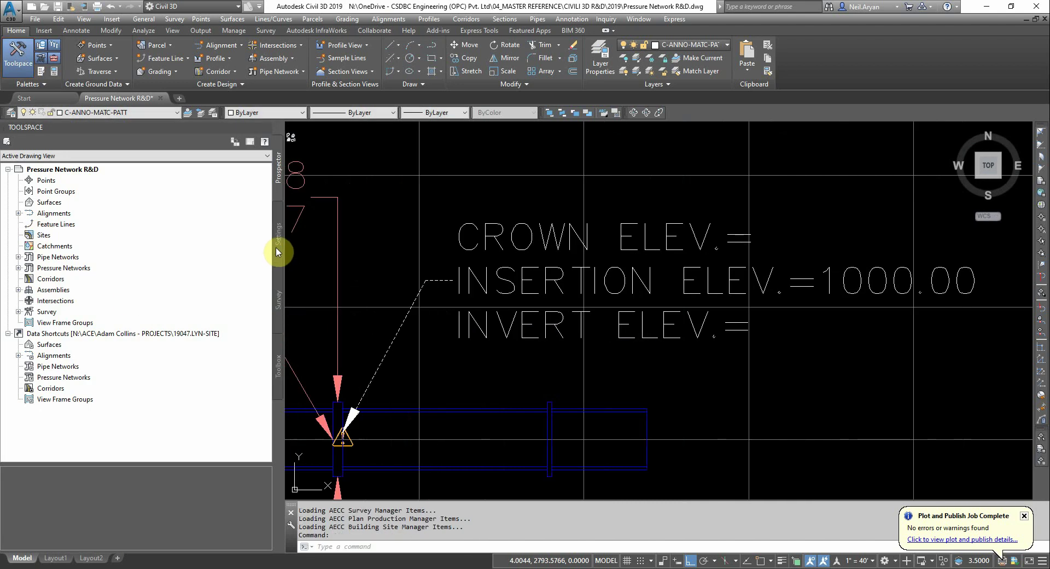
scroll(63, 252, down, 4)
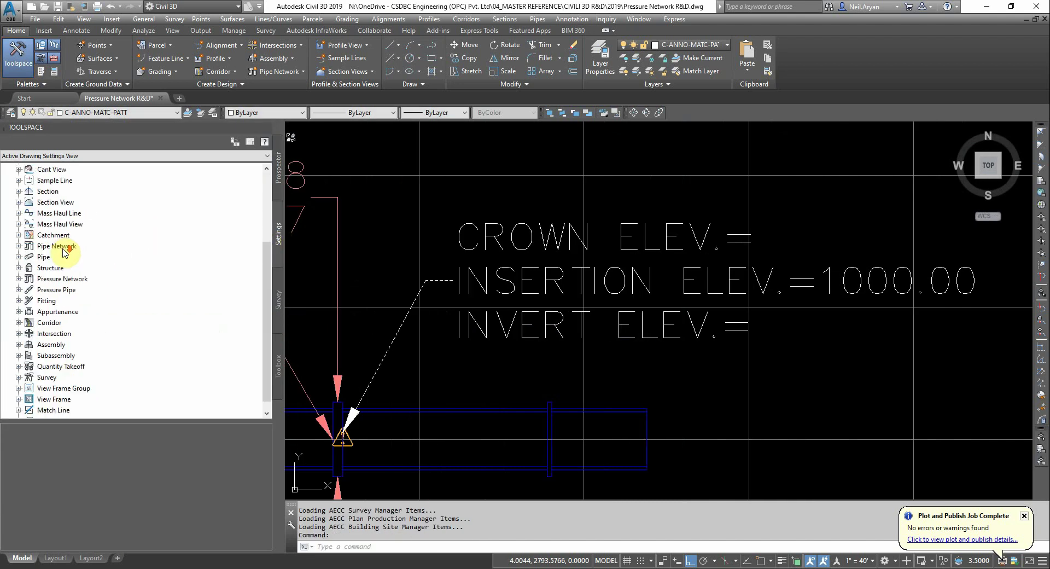
click(45, 290)
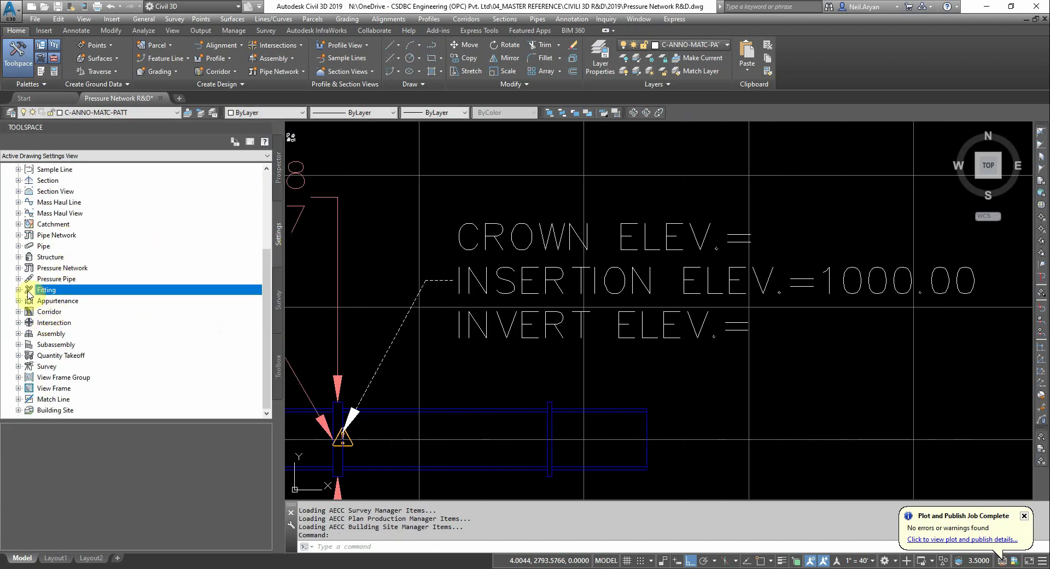
click(18, 289)
click(29, 312)
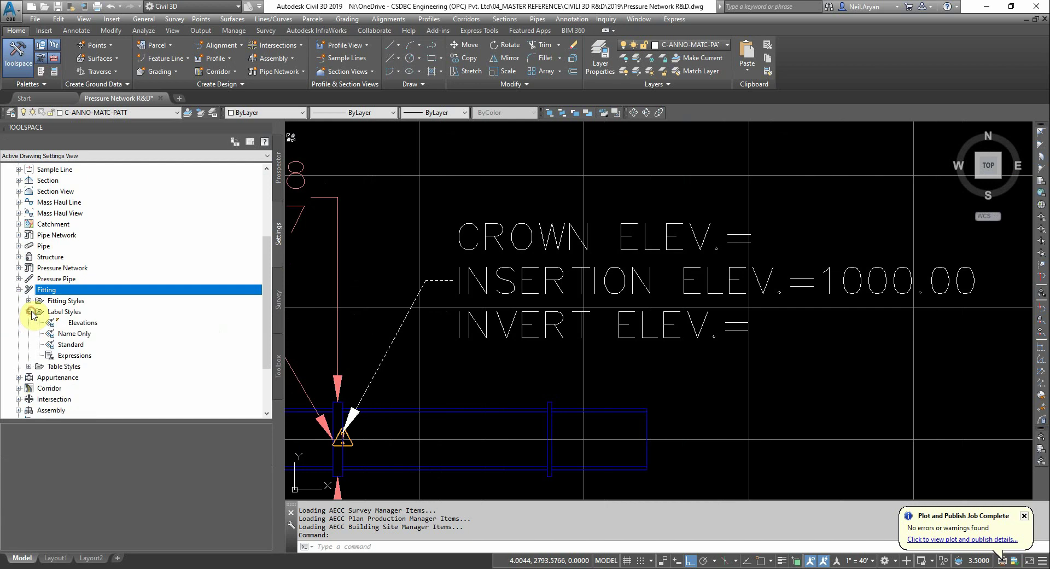
click(67, 355)
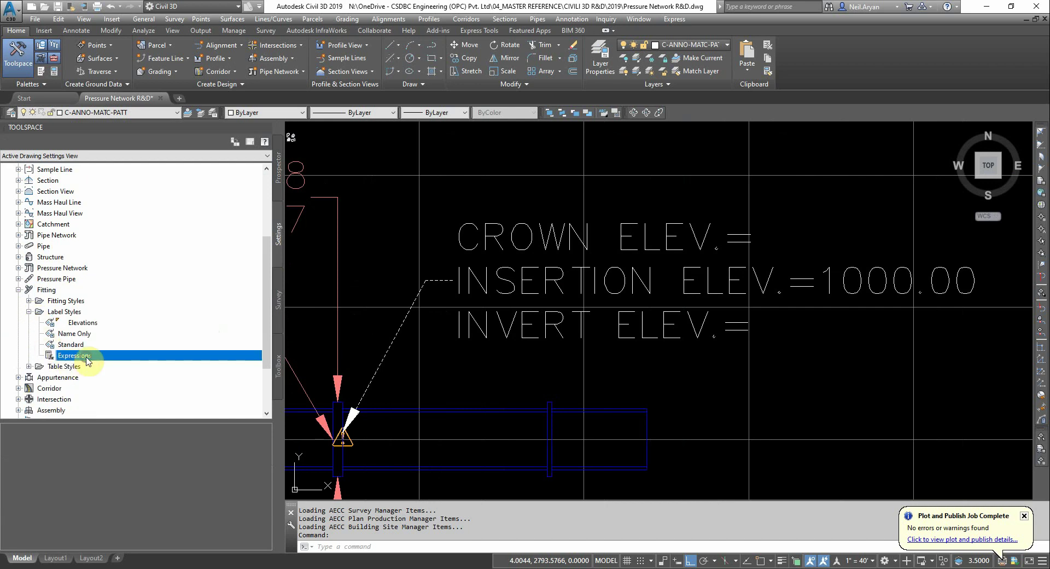
right_click(83, 357)
click(125, 365)
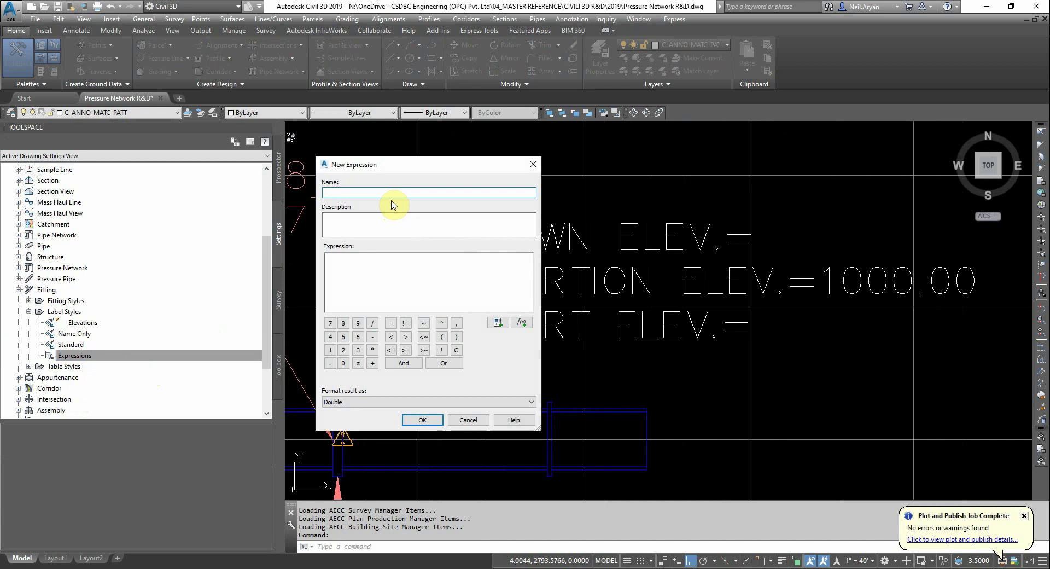
Step: Name the expression "Crown elevation" and describe it as "This expression is used to show fitting top elevation"
text(Crown elevation)
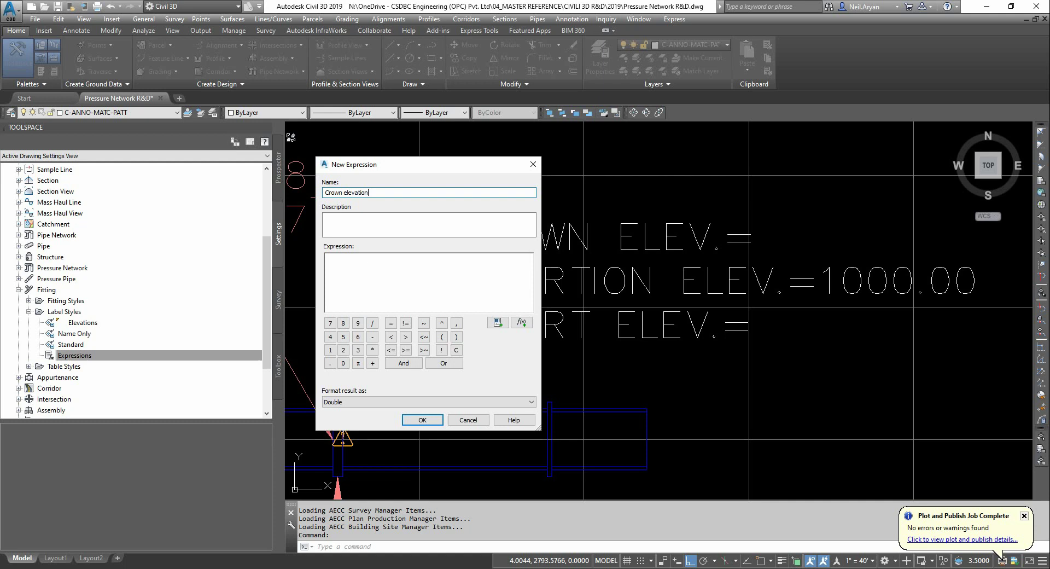
click(428, 223)
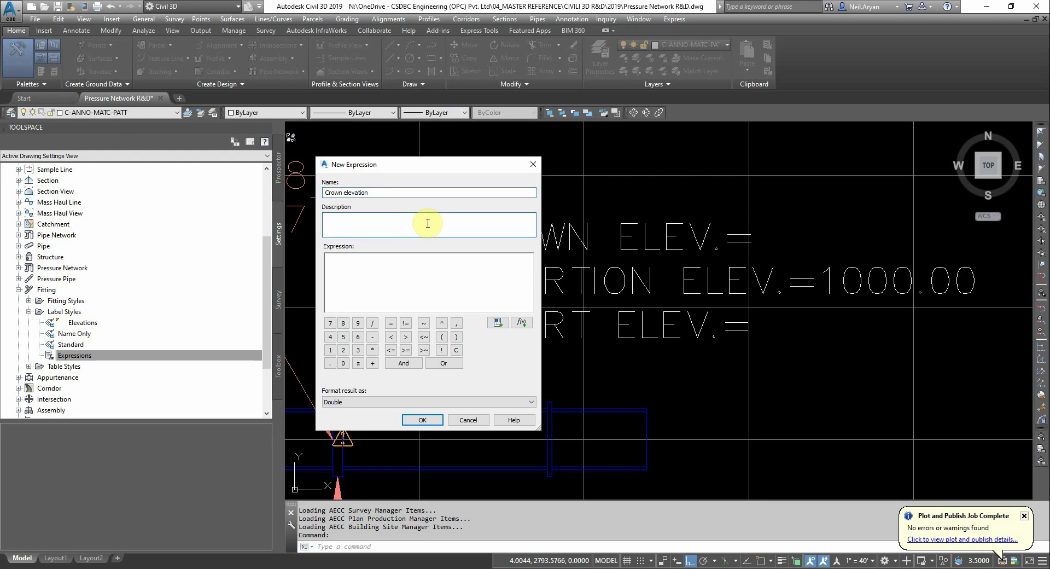
text(This exp)
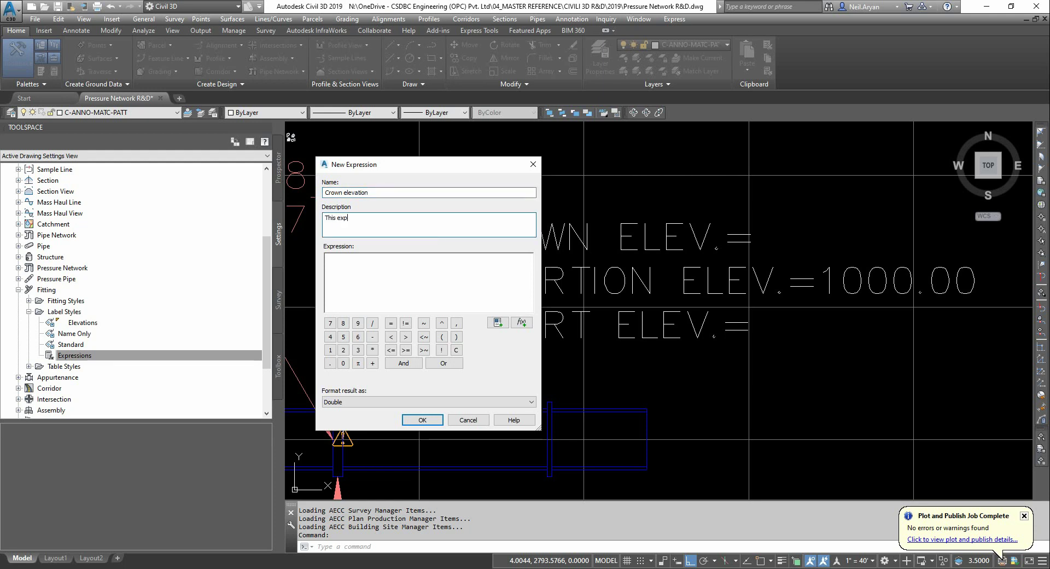
text(ression is used to show fitting top elevation)
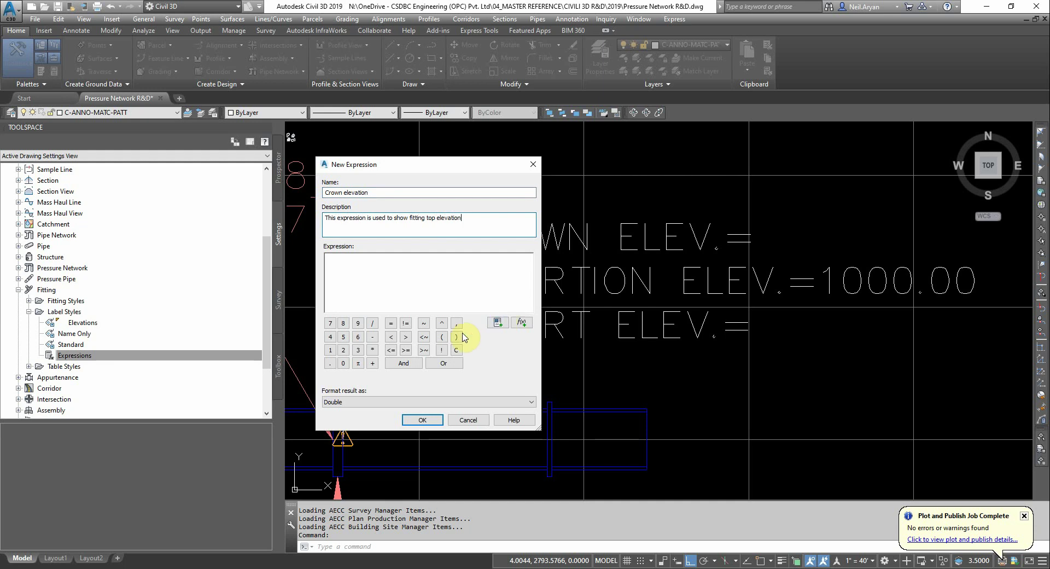
Step: Define the crown expression as {Insertion Point Elevation}+(SDR/2), format its result as Elevation, and save it
click(457, 281)
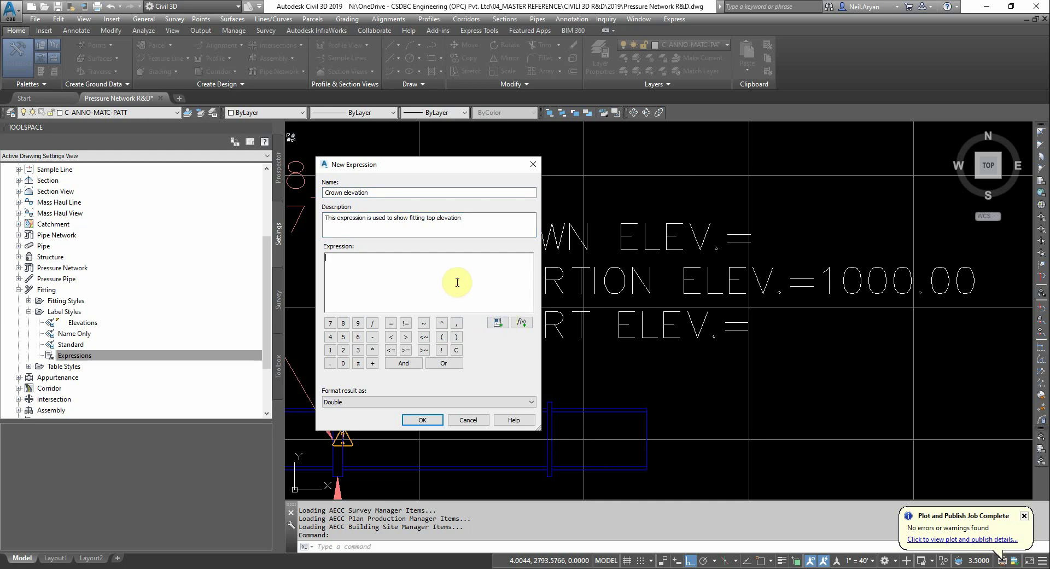
click(498, 323)
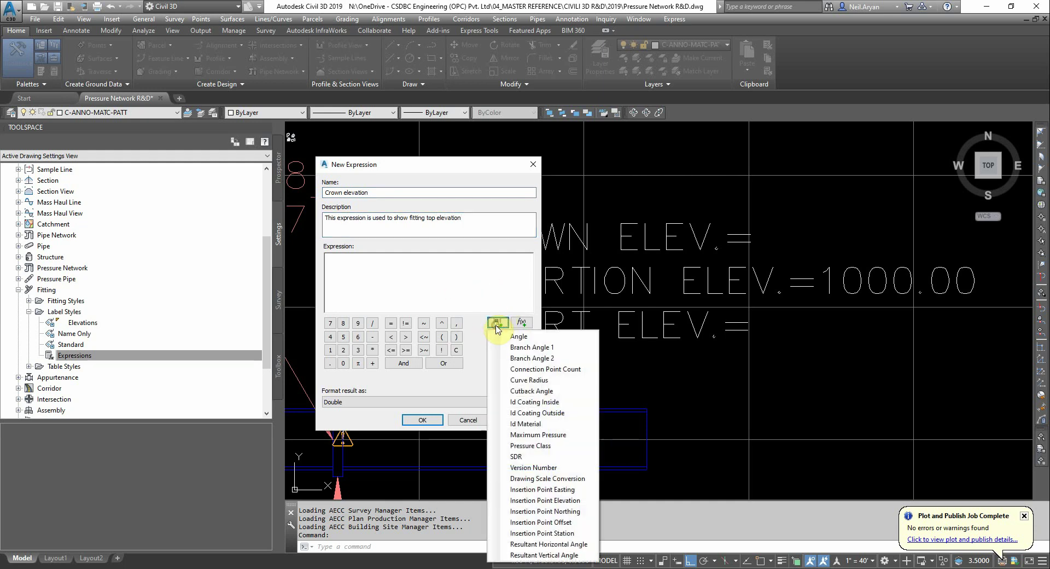
click(571, 500)
text(+()
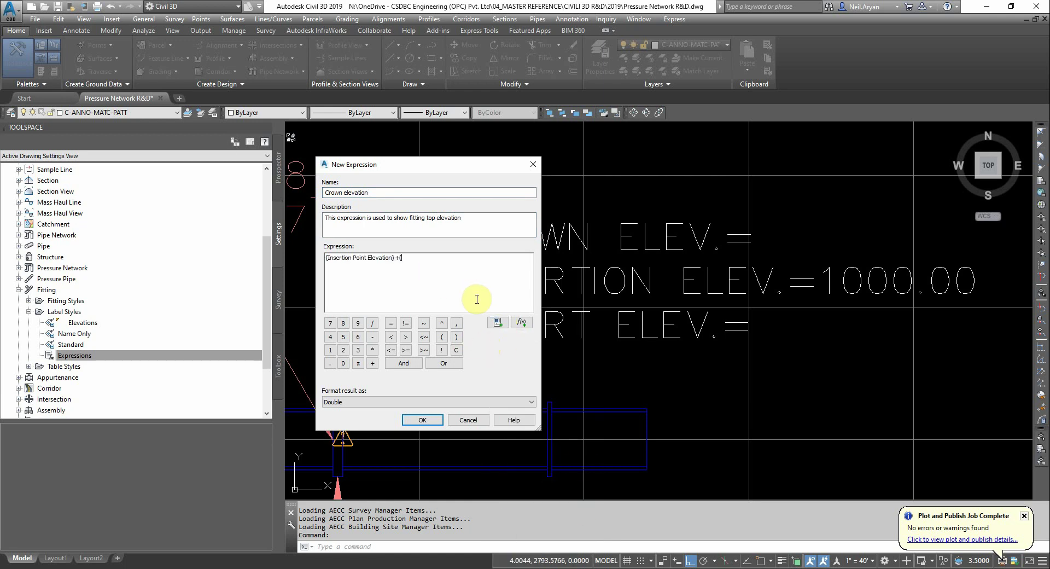
click(498, 322)
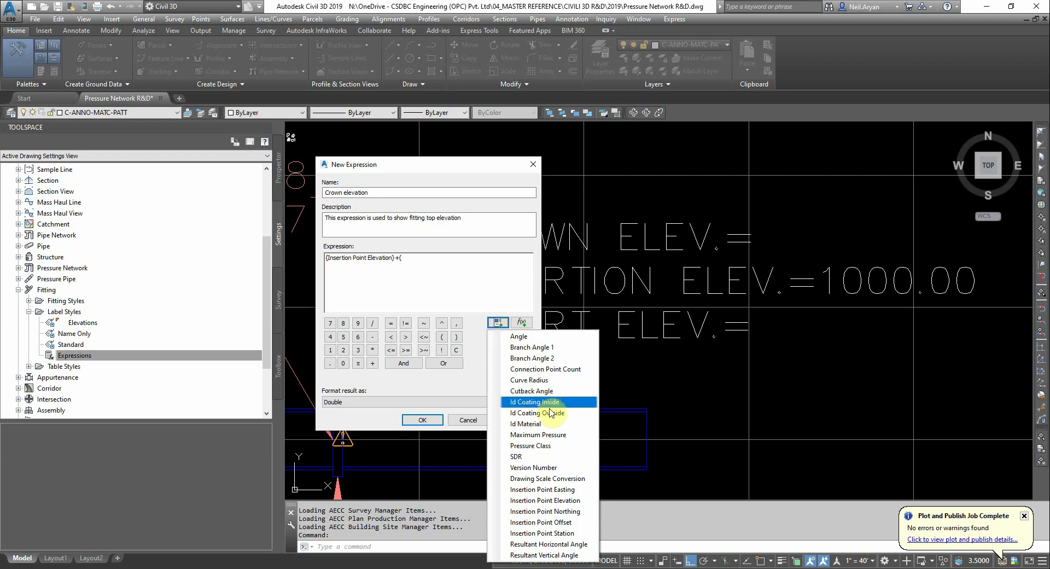
click(523, 458)
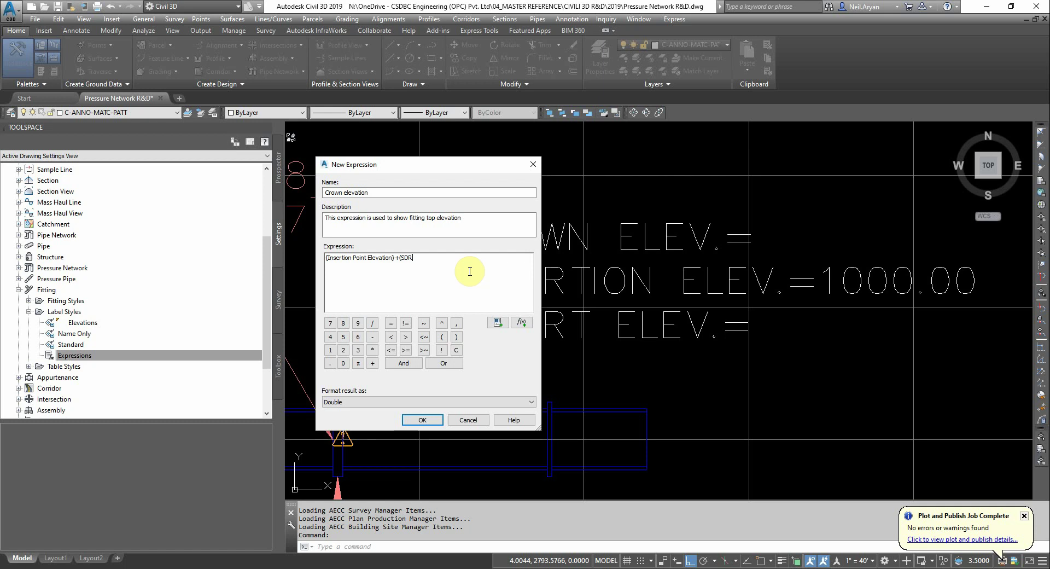
text(/)
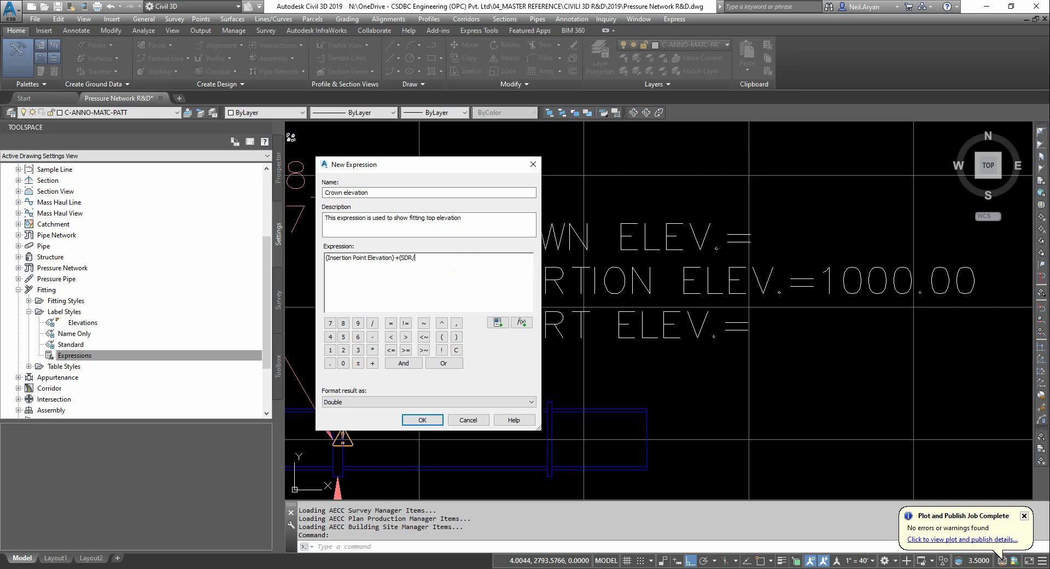
text(2))
click(346, 402)
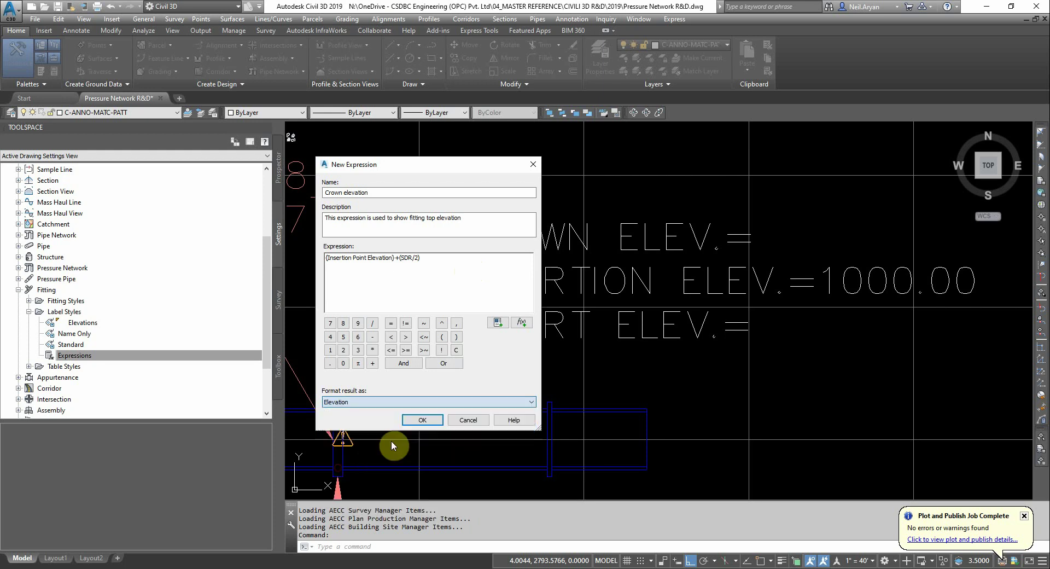
click(422, 420)
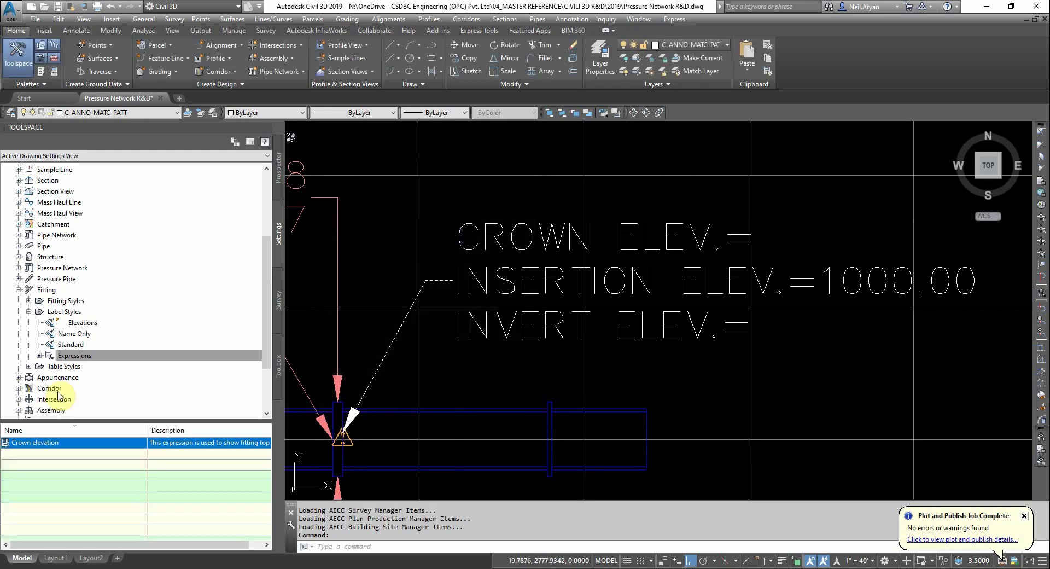
Step: Create a second fitting label expression named "Invert Elevation", described as "This expression is used to show fitting bottom elevation"
right_click(71, 356)
click(101, 361)
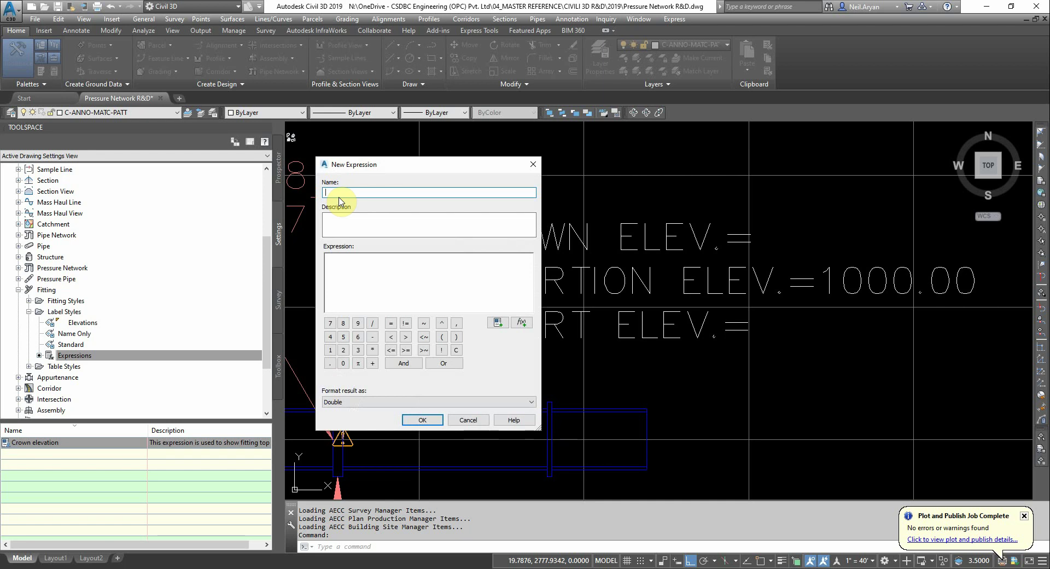
text(Invert Elevation)
click(341, 220)
text(Th)
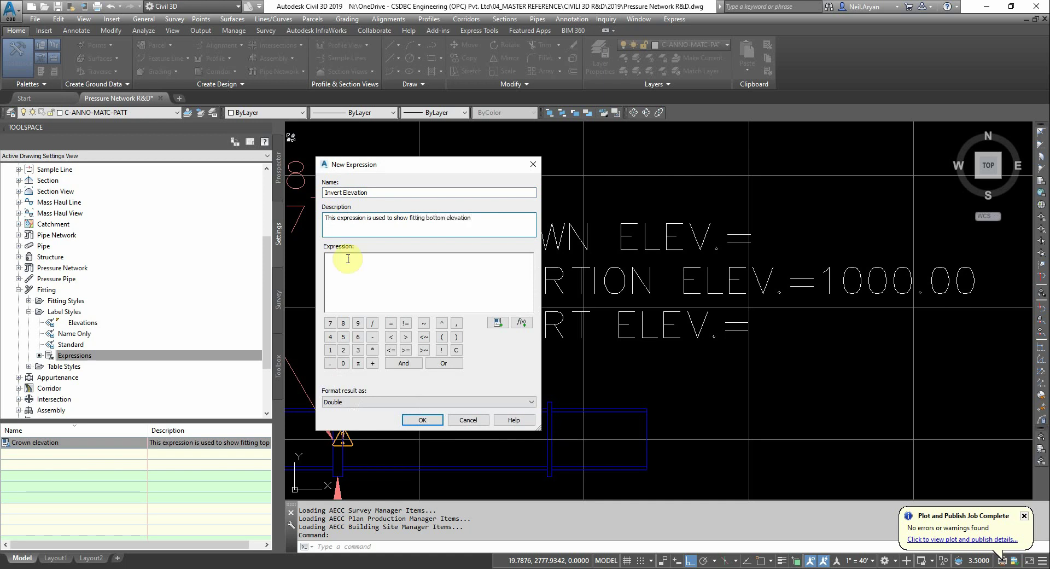
Step: Define the invert expression as {Insertion Point Elevation}-(SDR/2), format its result as Elevation, and save it
click(356, 277)
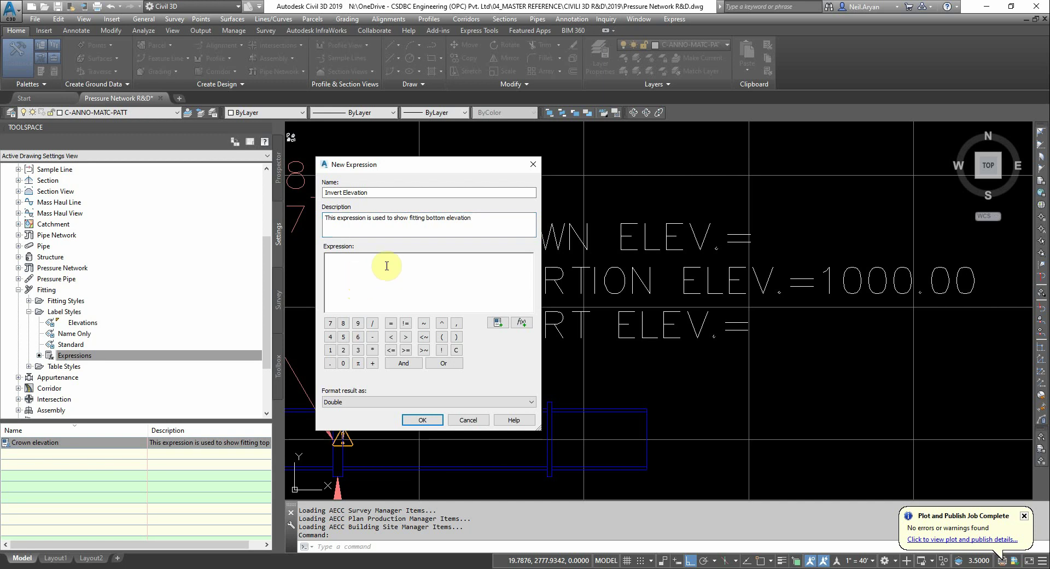
click(498, 322)
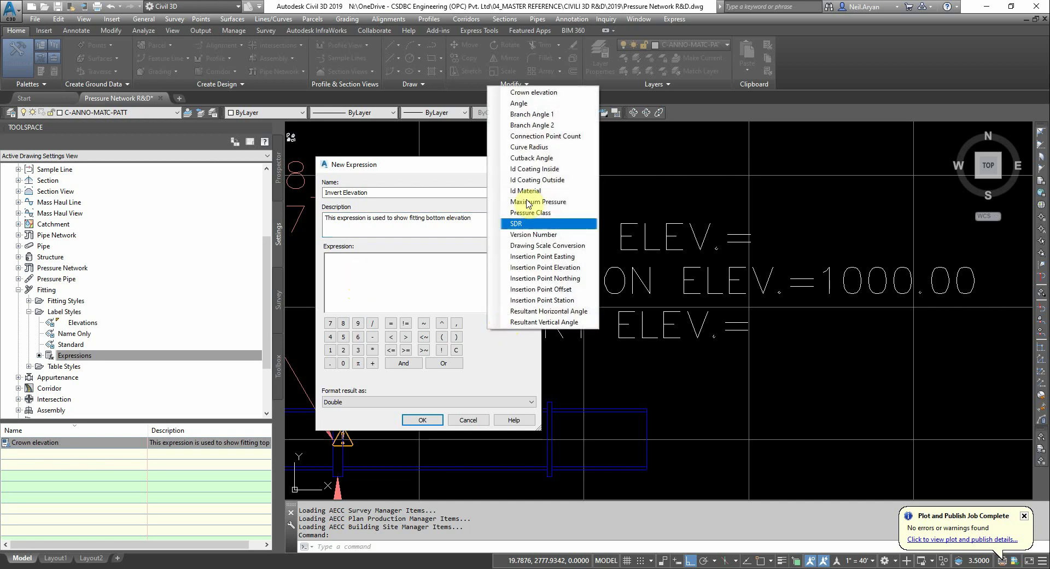
click(579, 269)
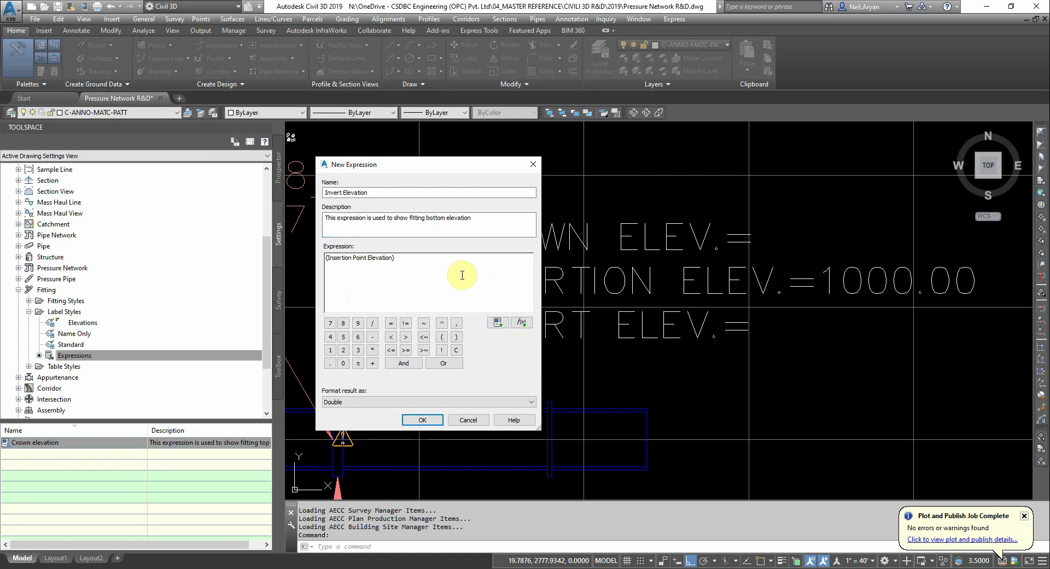
text(-)
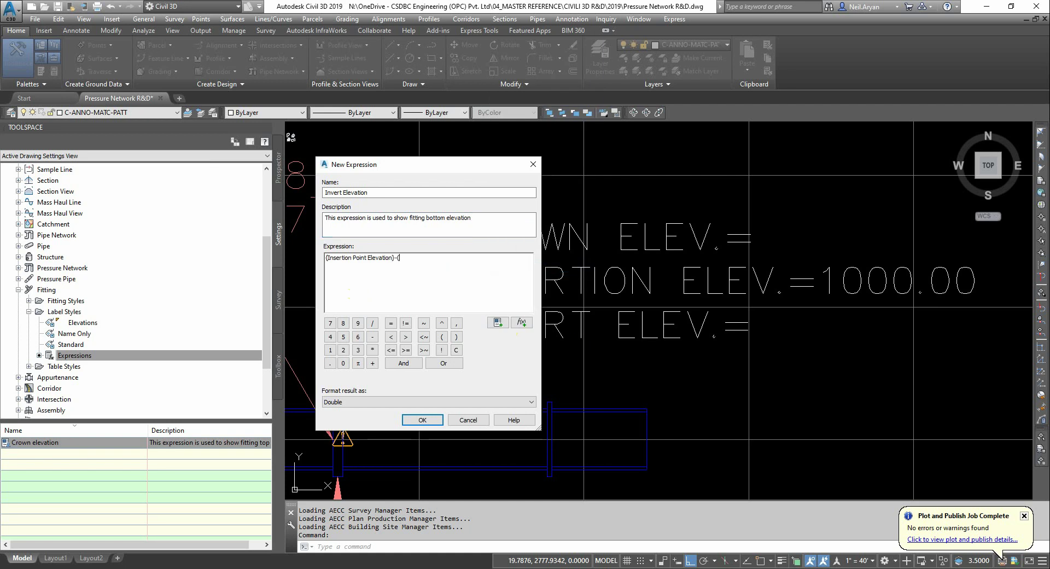
text(()
click(499, 322)
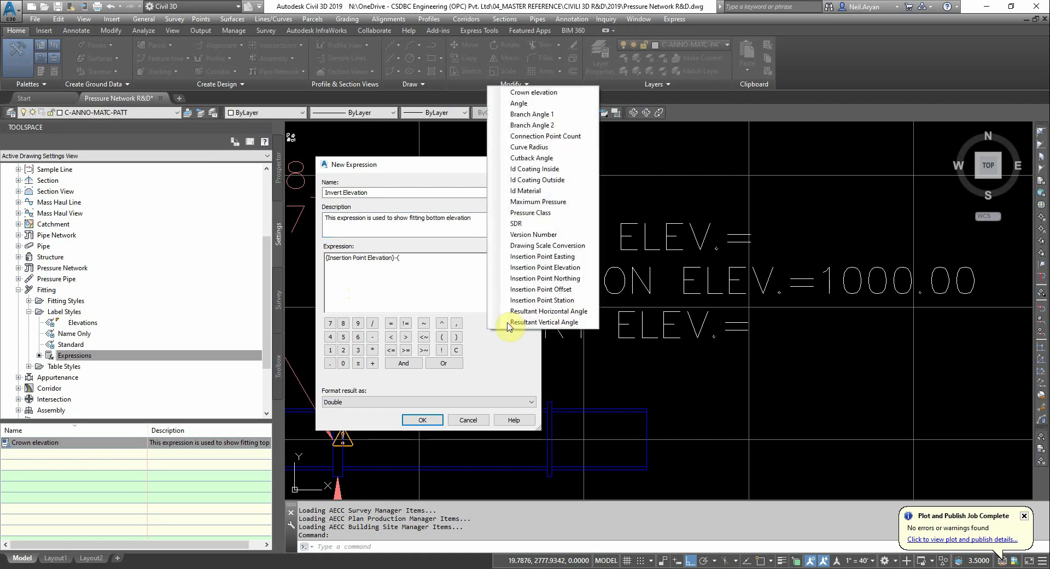
click(522, 224)
text(/2)
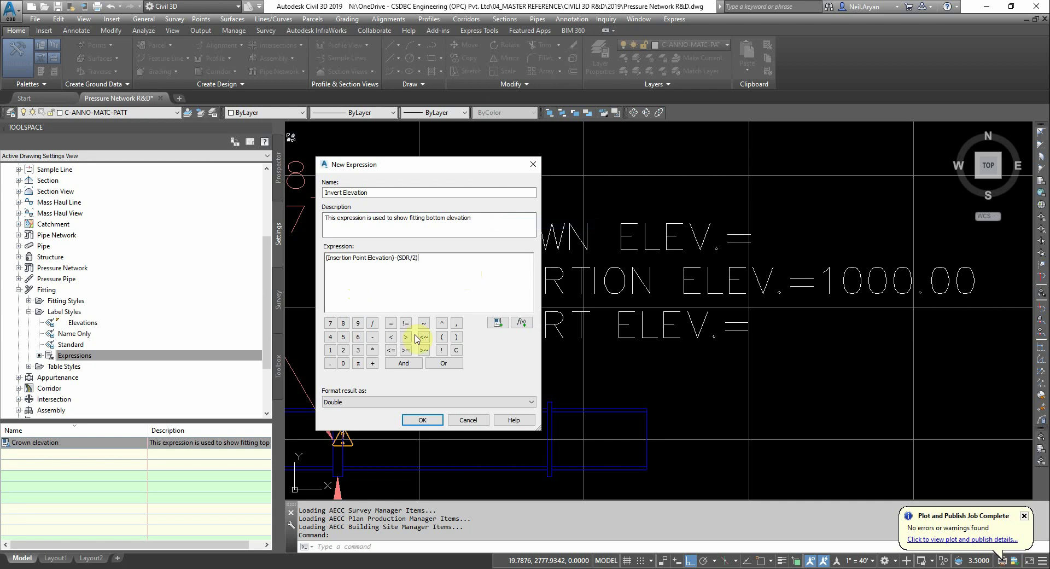
click(365, 407)
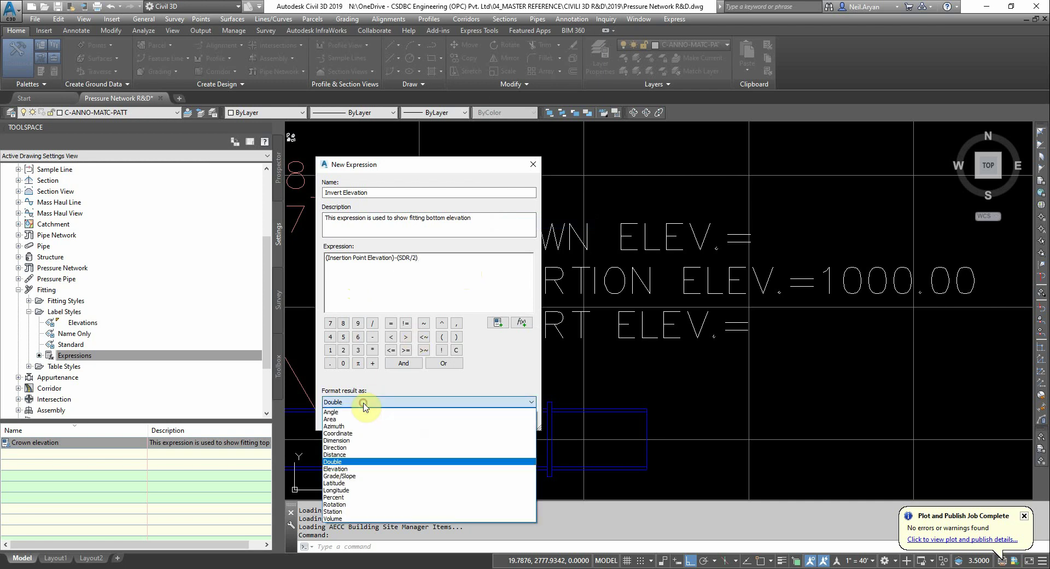
click(346, 468)
click(422, 421)
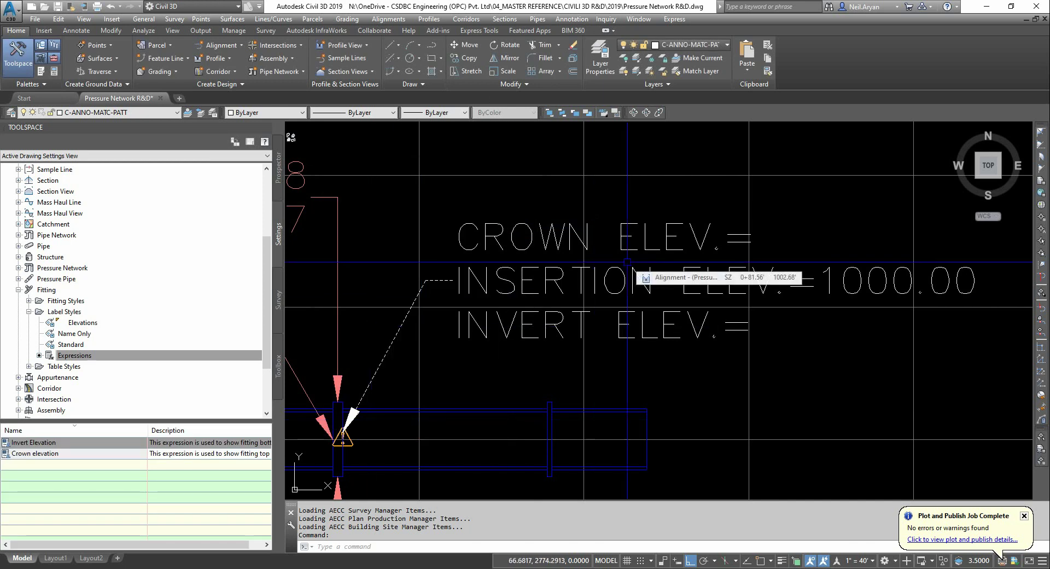
Step: Edit the Elevations label style of the fitting's profile label and open the Fitting Text component's contents
click(661, 233)
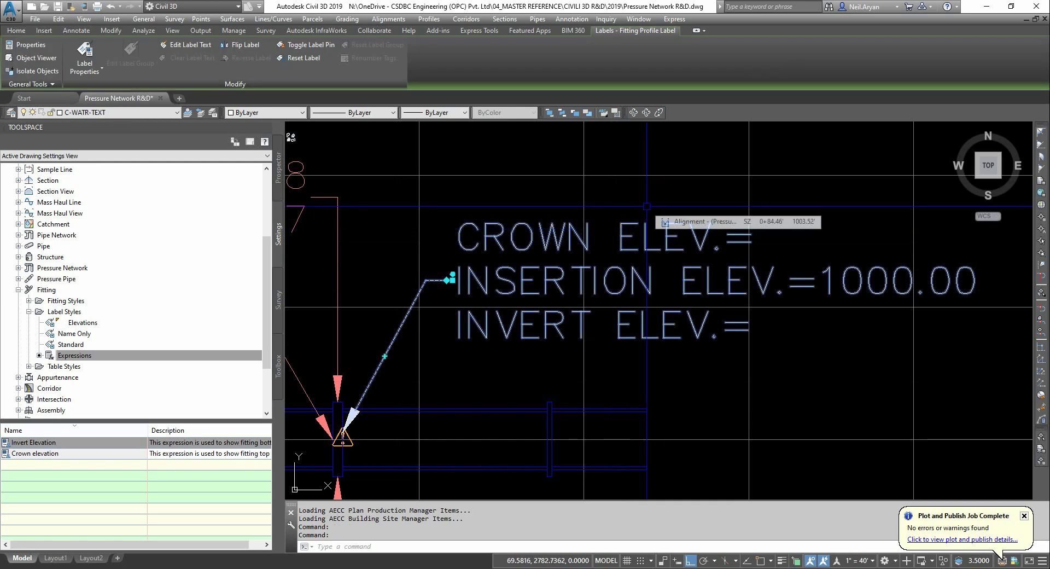
right_click(648, 199)
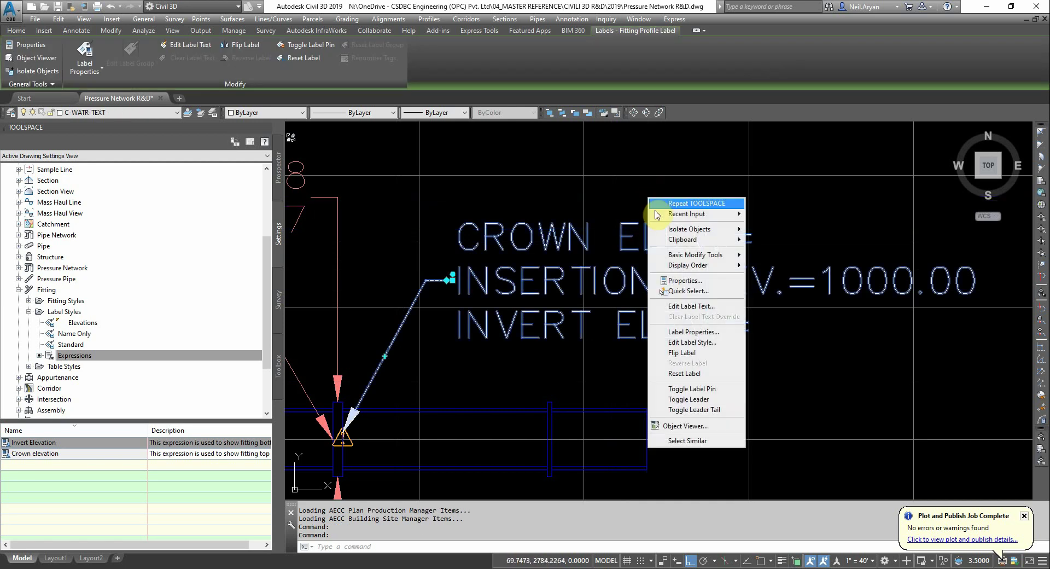
click(684, 342)
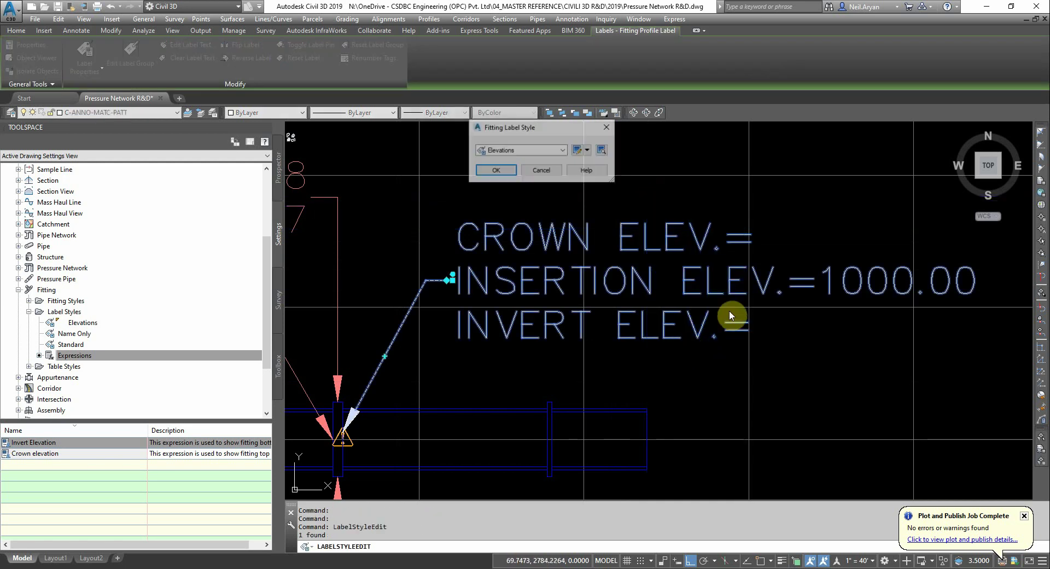
click(588, 151)
click(609, 198)
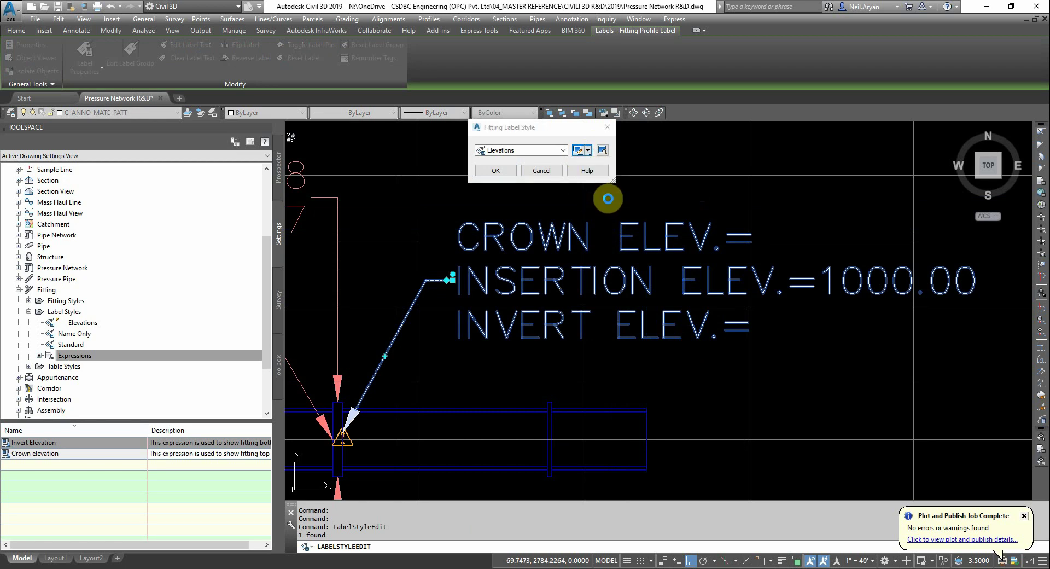
click(262, 194)
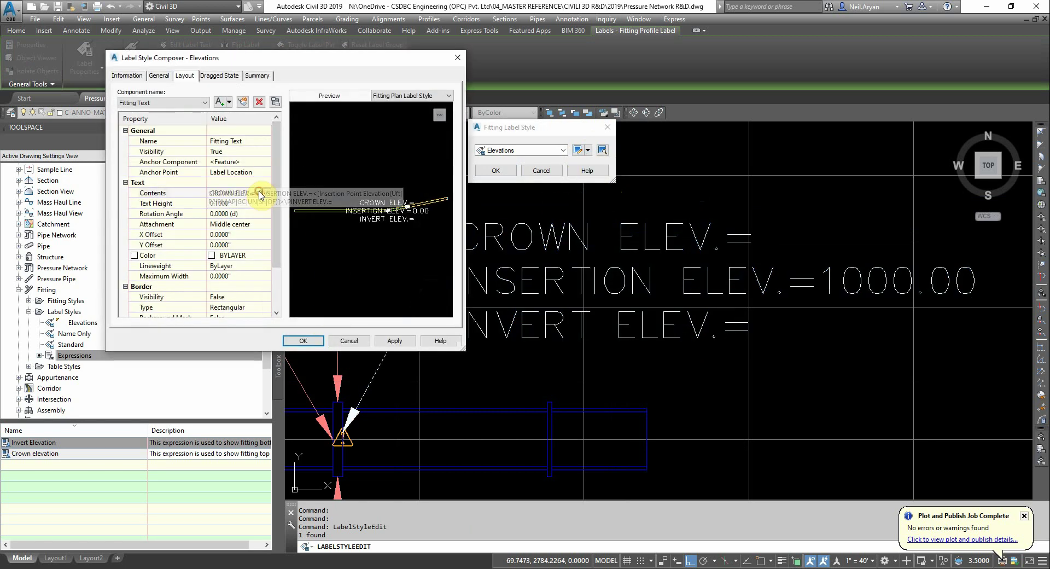
click(266, 193)
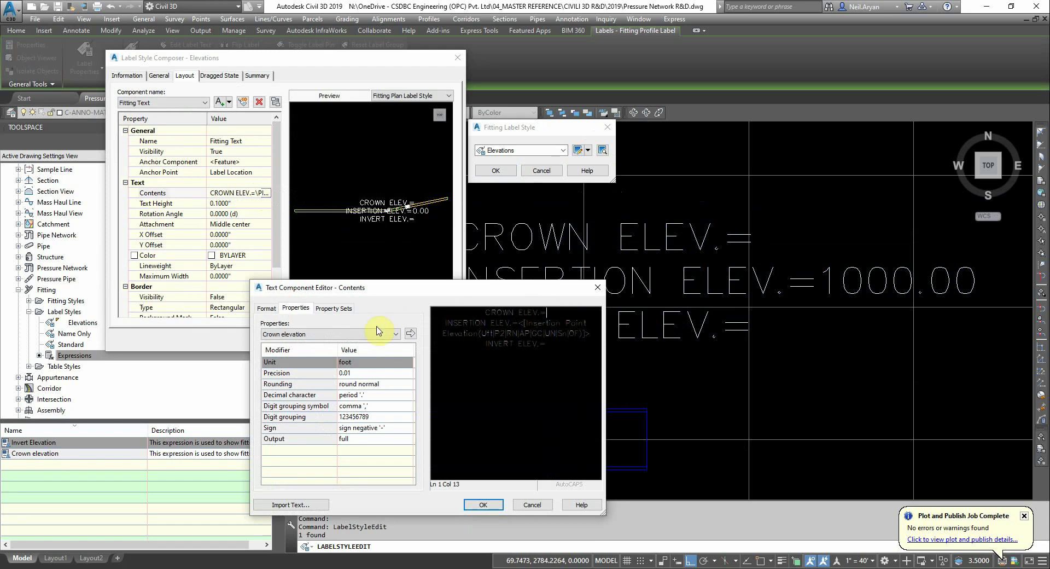
Step: Insert the Crown elevation property after "CROWN ELEV.=" and Invert Elevation after "INVERT ELEV.=", and save the label style
click(410, 334)
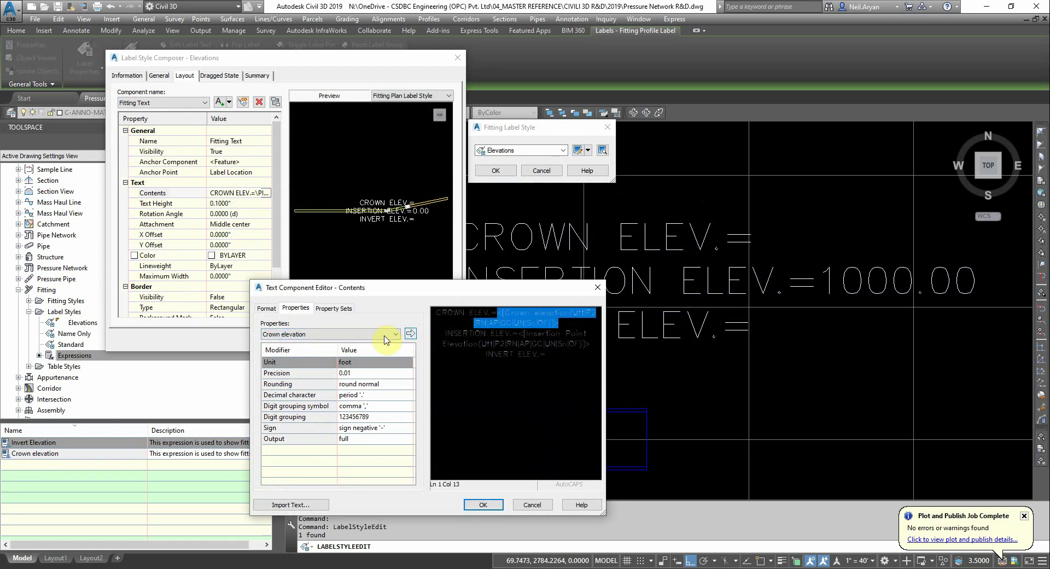
click(549, 356)
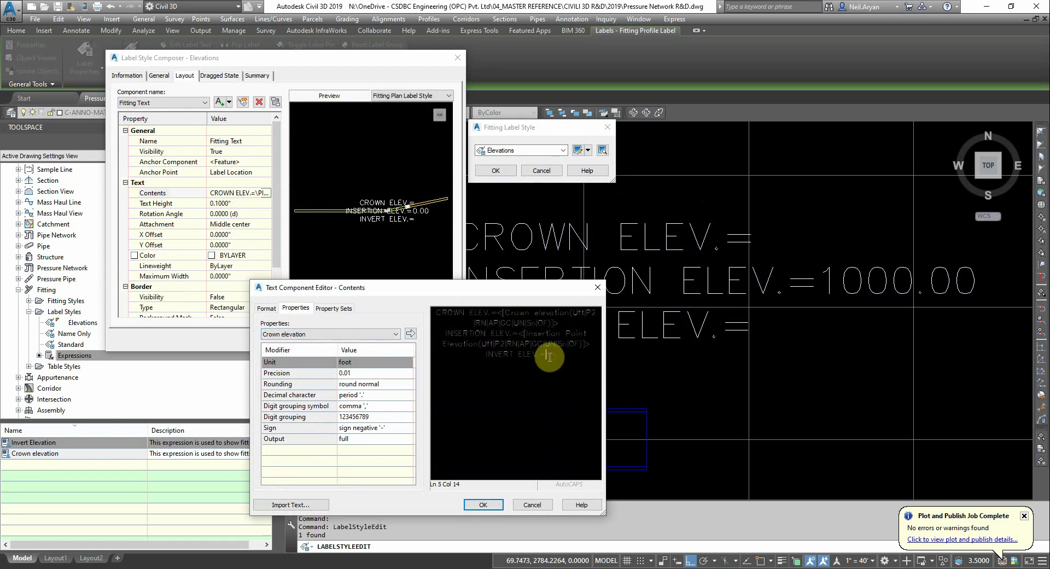
click(374, 335)
click(347, 352)
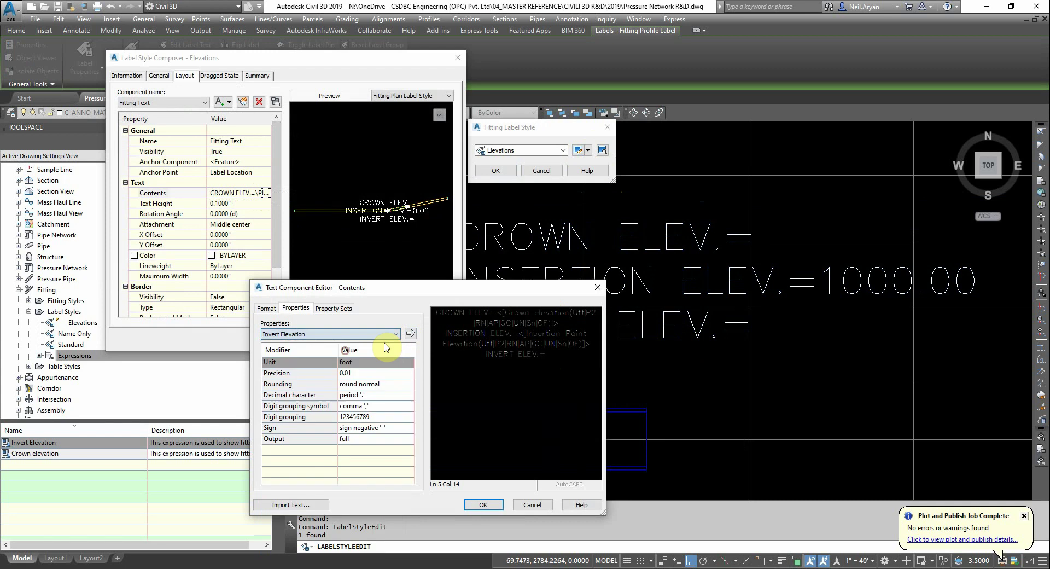
click(411, 334)
click(483, 504)
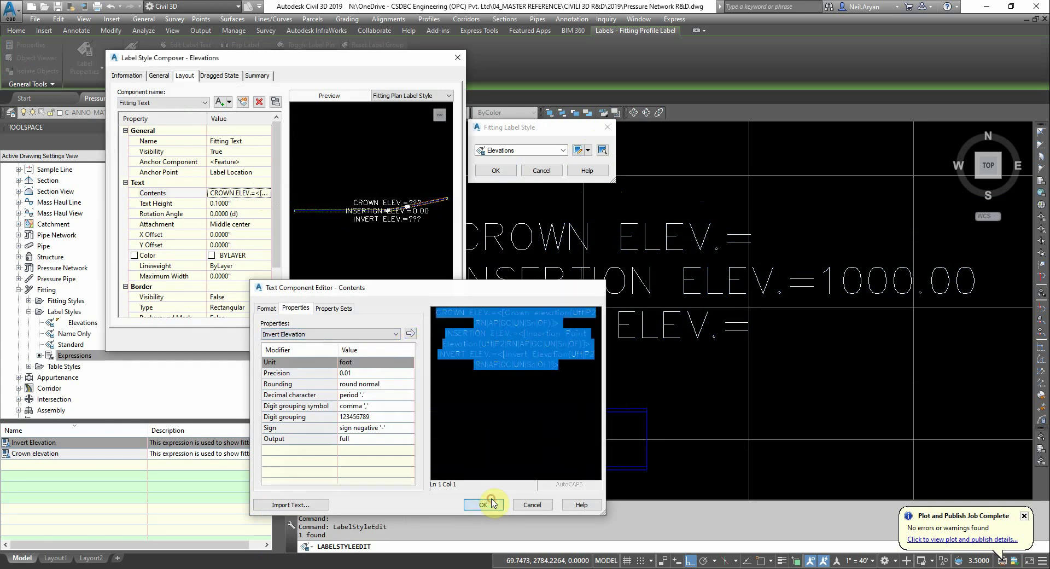
click(308, 341)
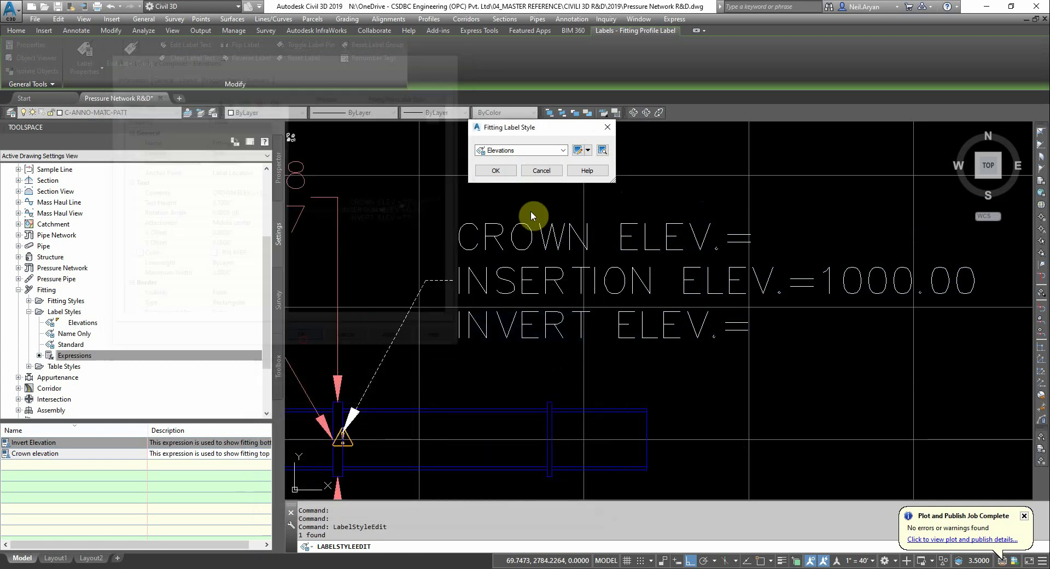
click(495, 170)
Step: Compare the crown and invert elevations in the fitting label with the station elevation labels around the fitting
middle_drag(656, 312, 652, 310)
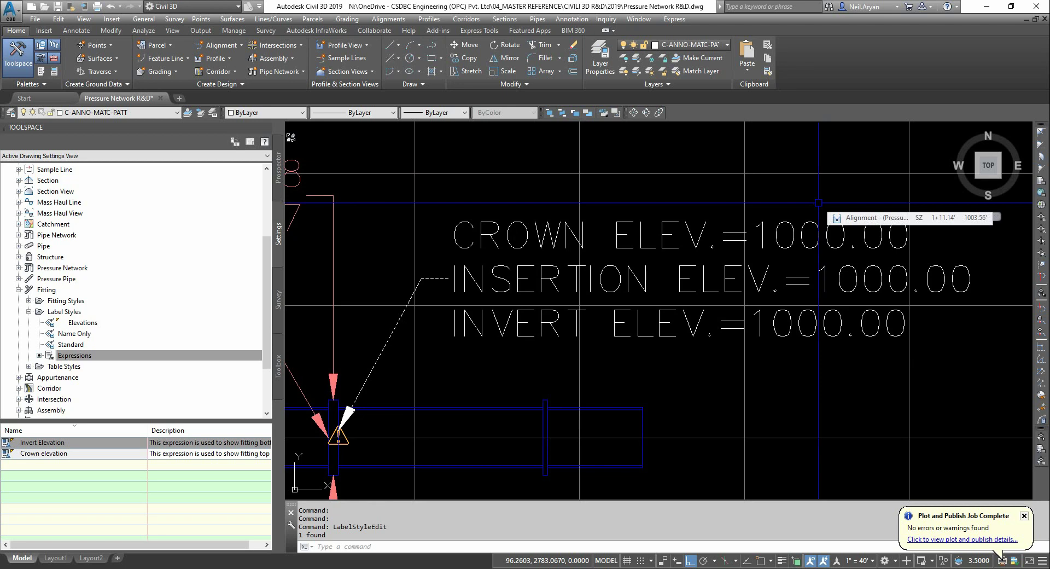
scroll(872, 267, down, 4)
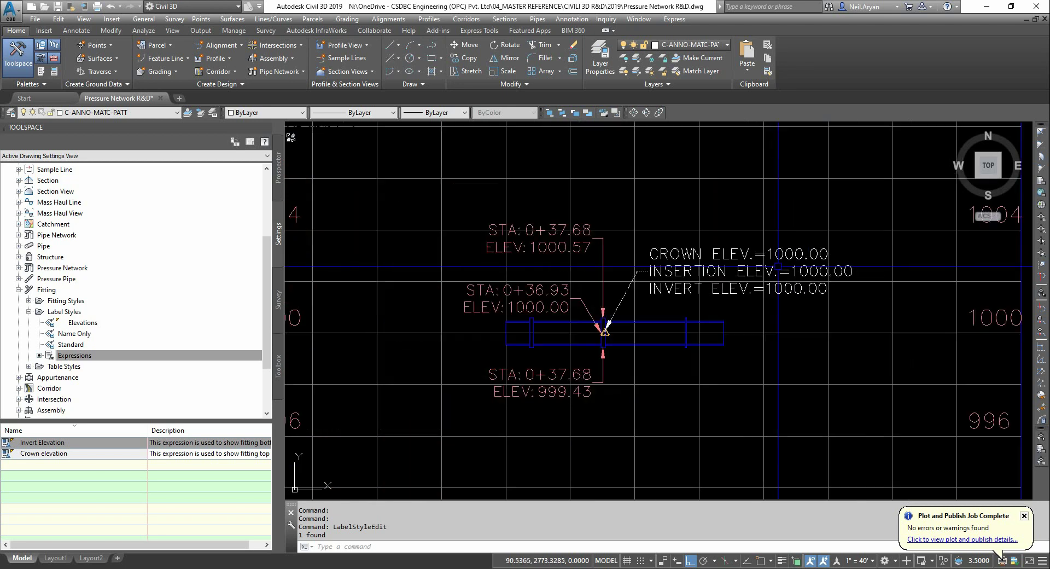
scroll(603, 343, up, 4)
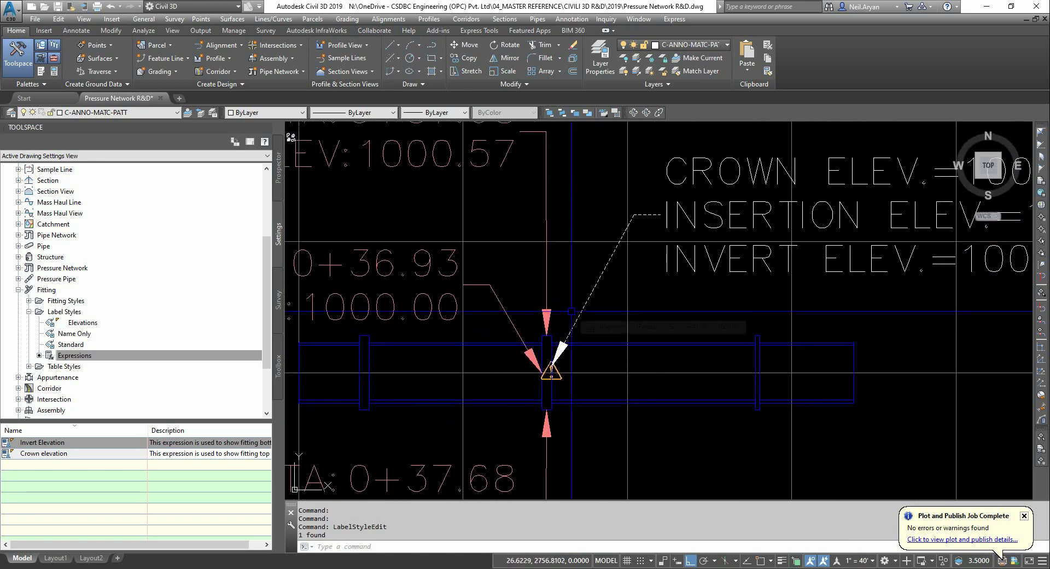
scroll(551, 372, down, 3)
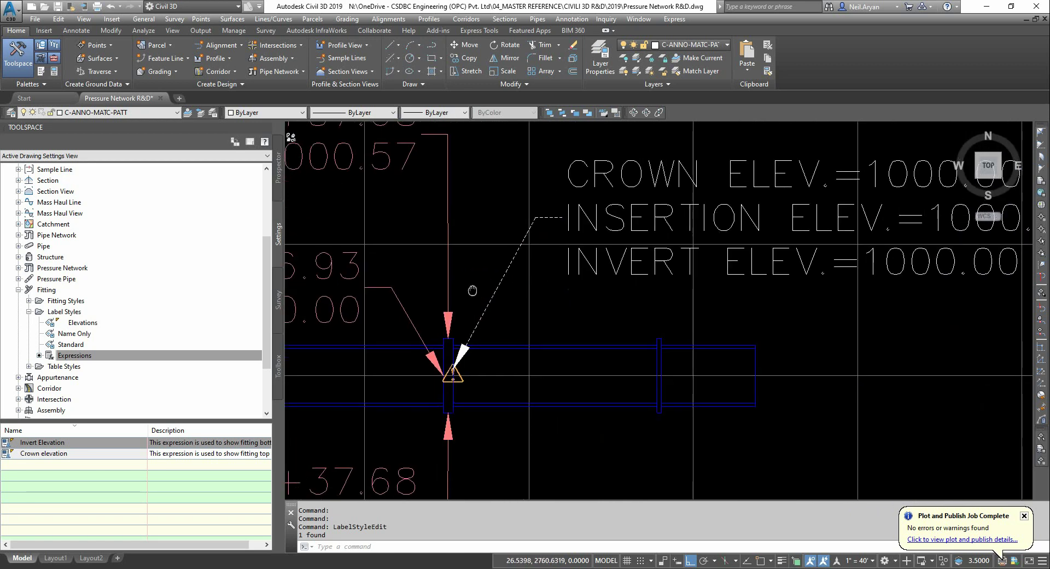
scroll(587, 218, down, 1)
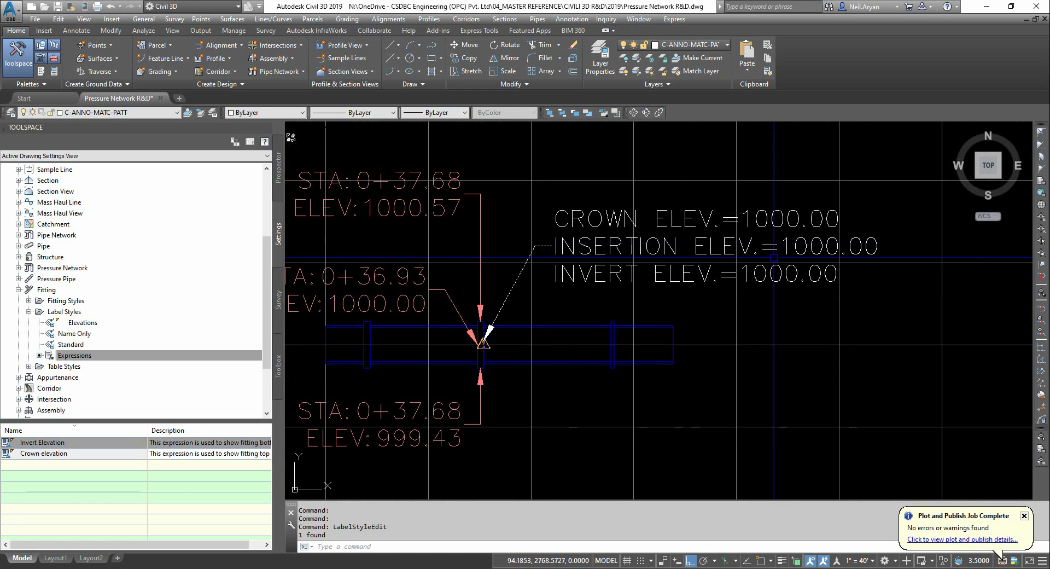
Step: Open the properties of the labelled fitting and examine its part data, including the pressure part type and part family name
scroll(392, 344, up, 4)
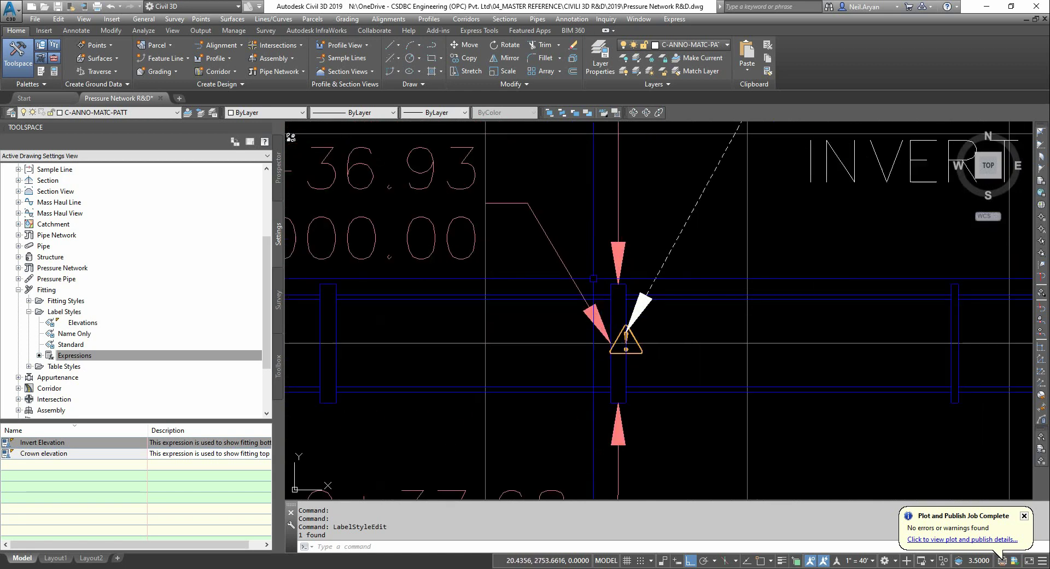
key(Escape)
click(627, 343)
right_click(573, 416)
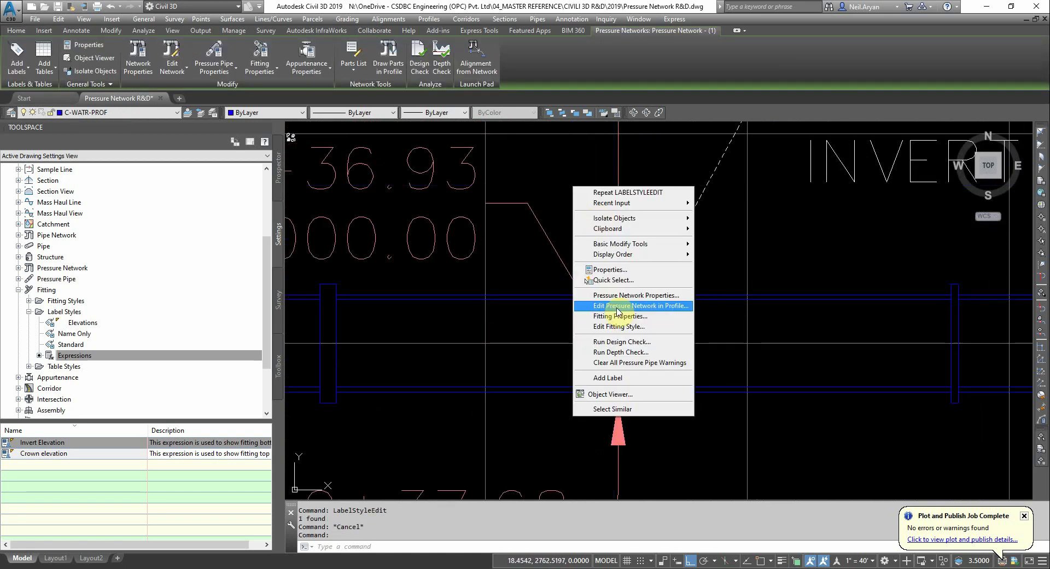
click(621, 318)
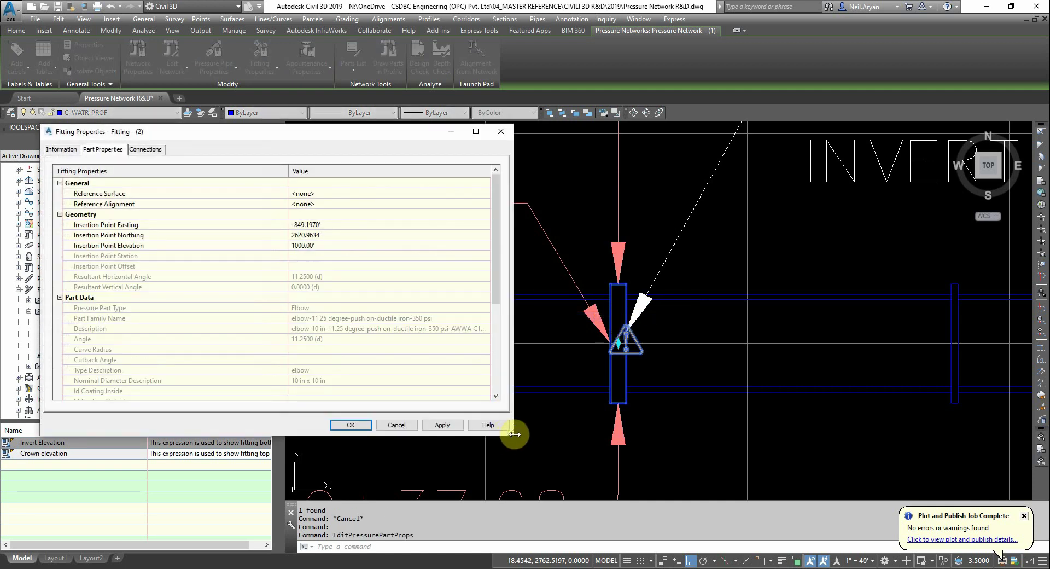
drag(511, 436, 517, 482)
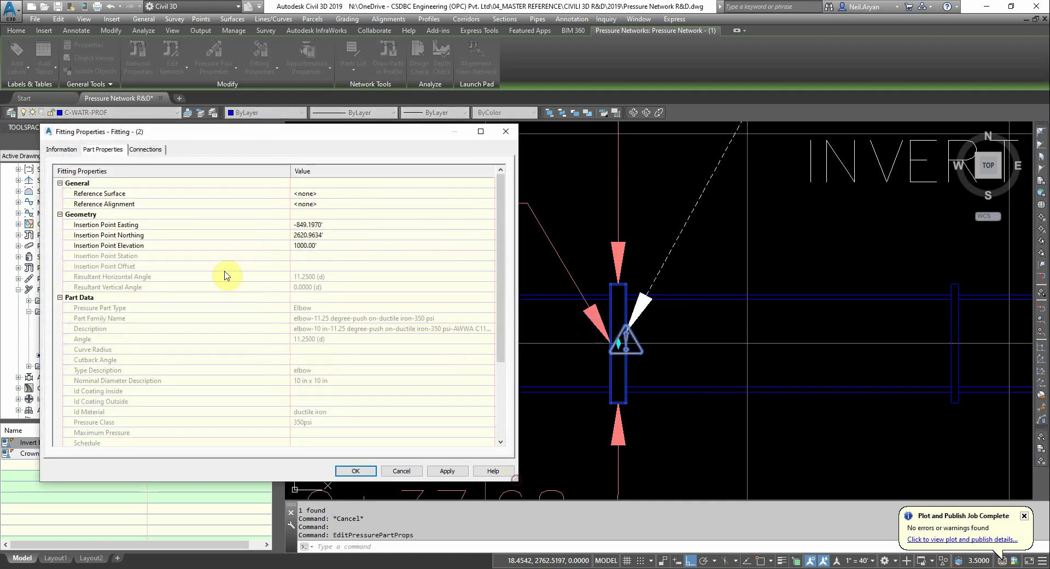
click(82, 307)
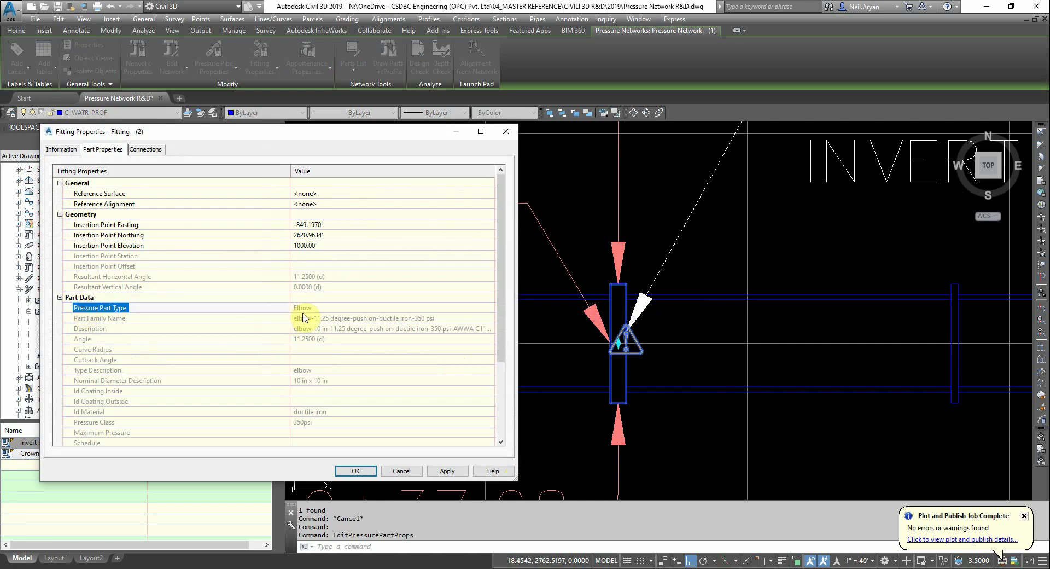
click(178, 318)
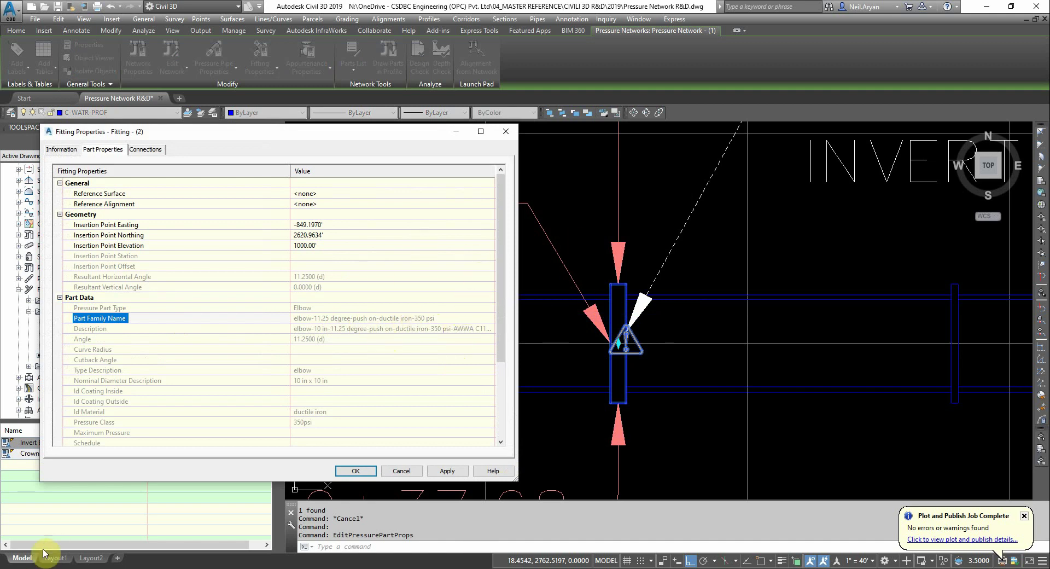
Step: Search Windows for the Content Catalog Editor and open its file location
click(12, 568)
text(conte)
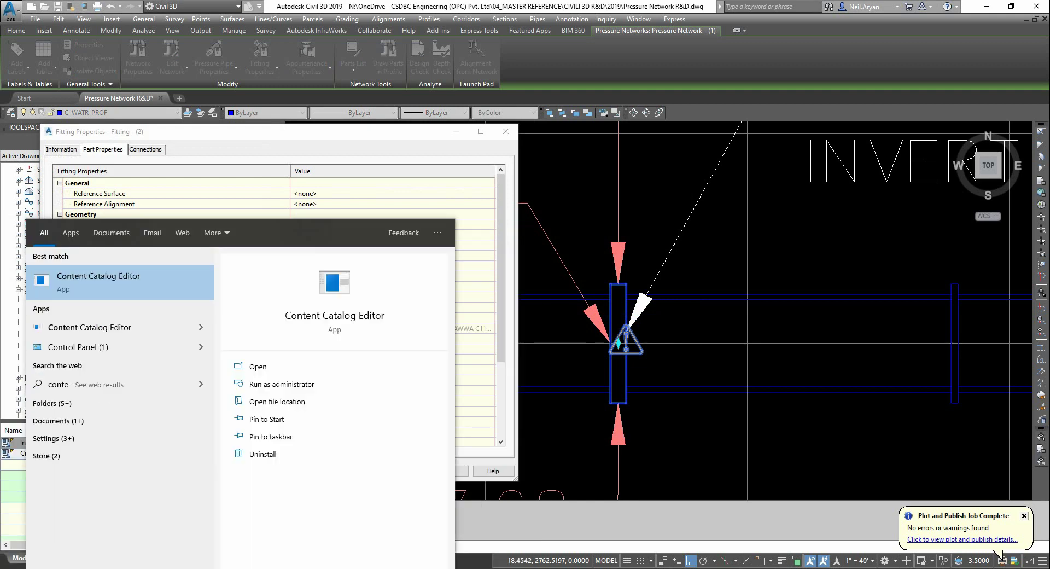
right_click(101, 327)
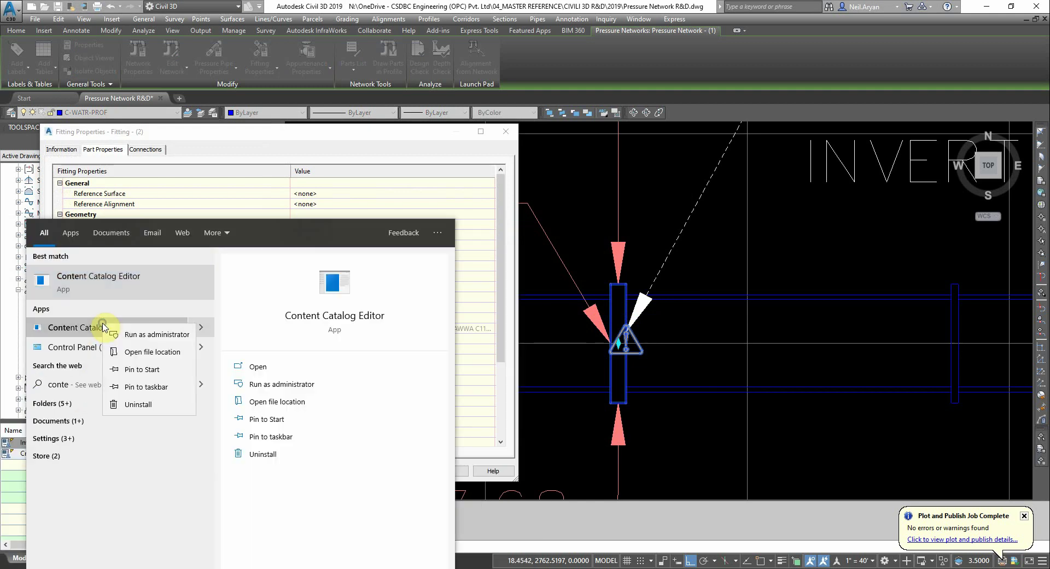
click(159, 352)
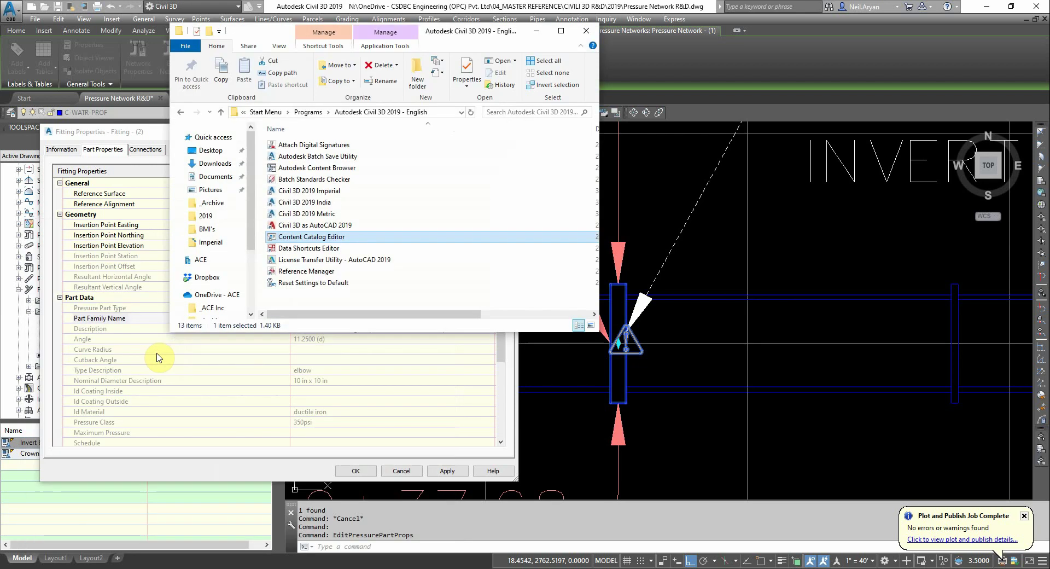
Step: Start the Content Catalog Editor and open the Imperial_AWWA_PushOn catalog
click(561, 30)
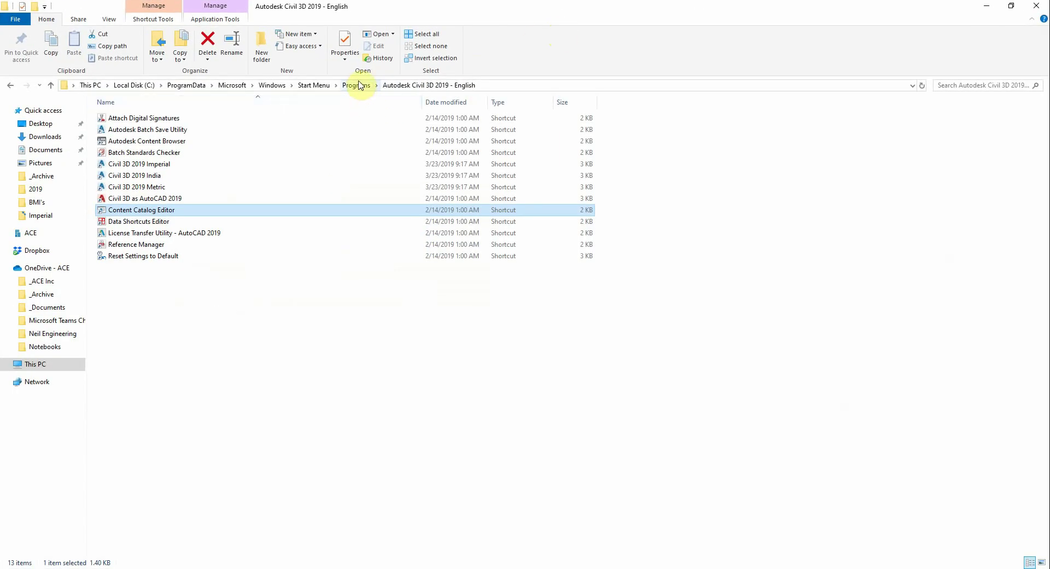
double_click(144, 215)
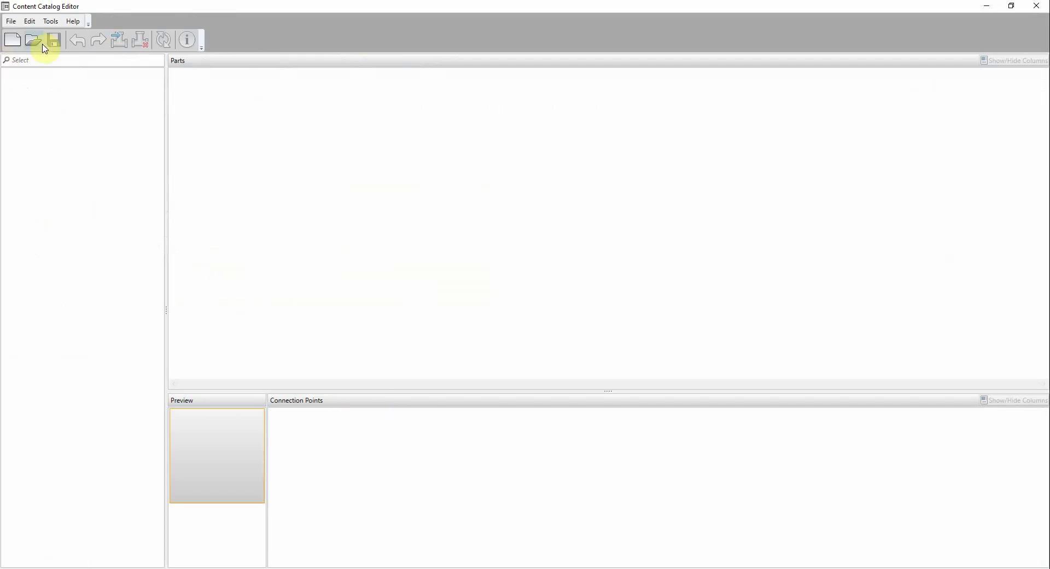
click(42, 46)
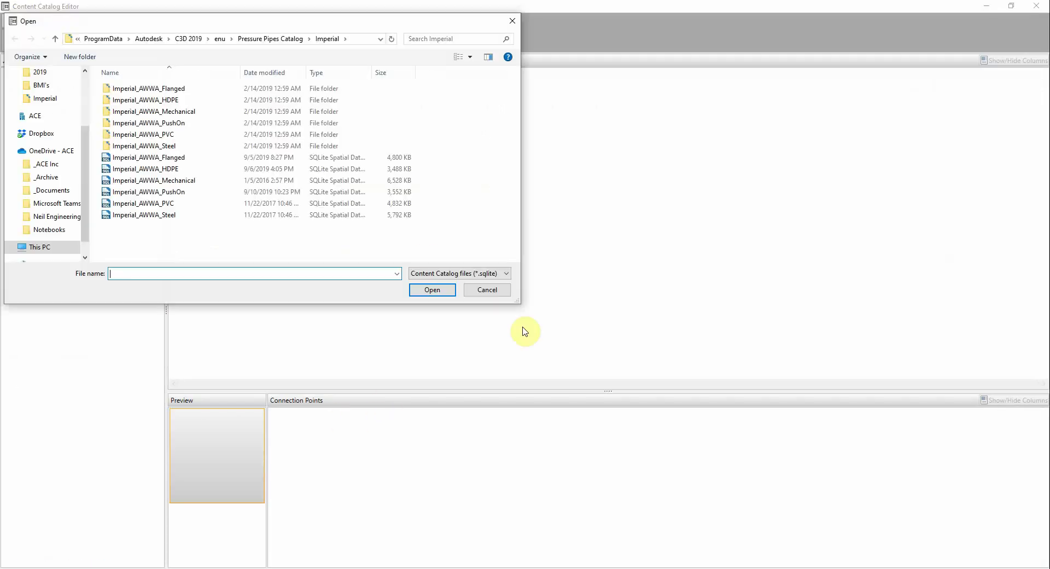
click(181, 192)
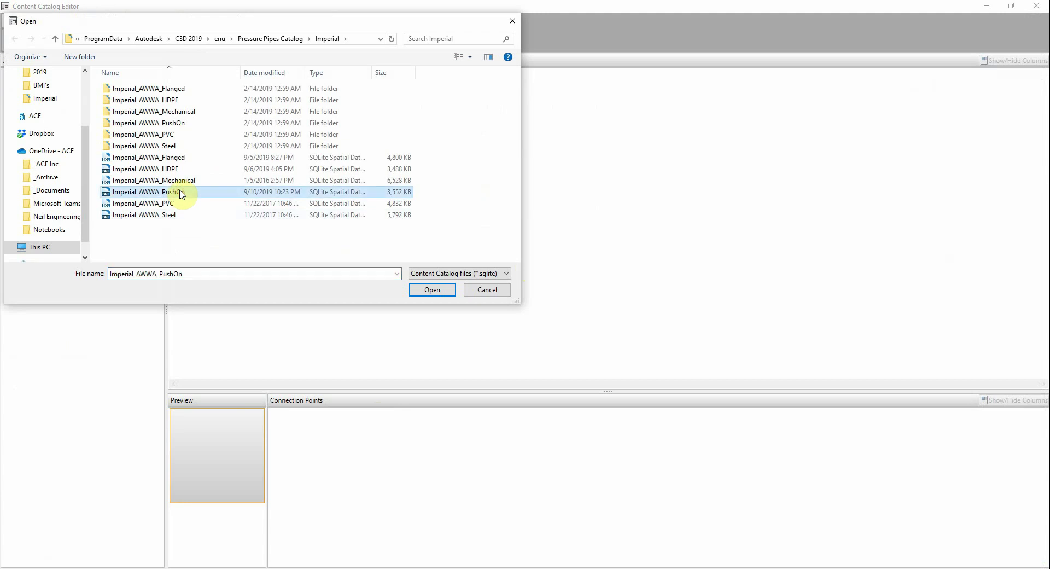
click(427, 291)
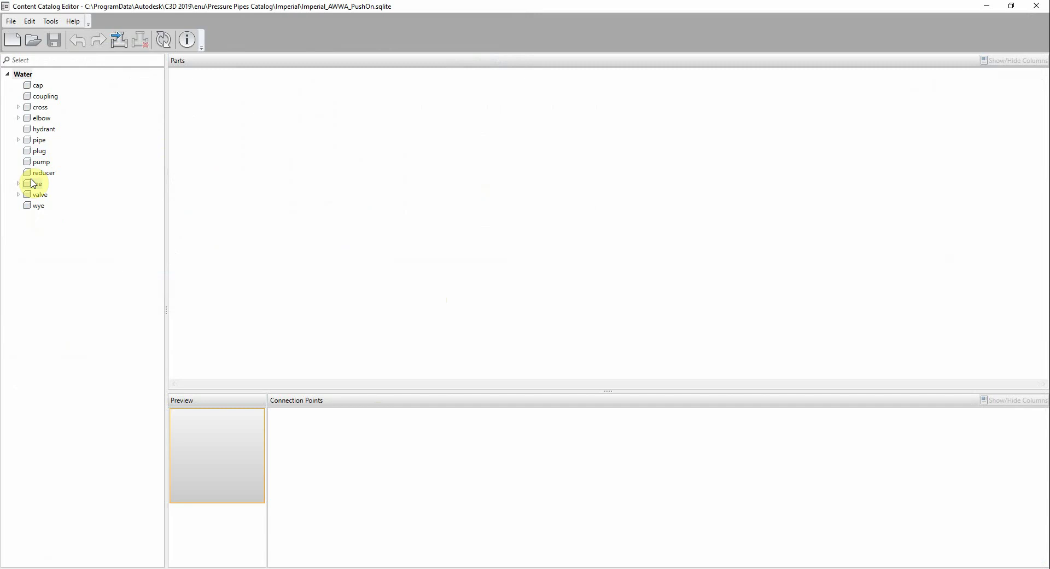
Step: Expand the elbow category and list the parts of the elbow-11.25 degree-push on-ductile iron-350 psi family
click(33, 119)
click(19, 118)
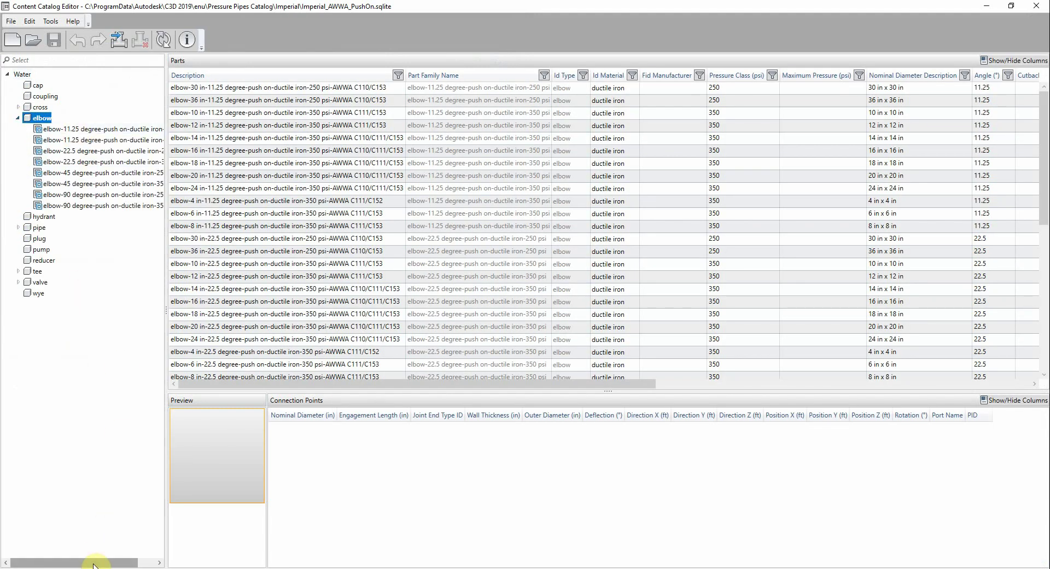
drag(95, 563, 115, 566)
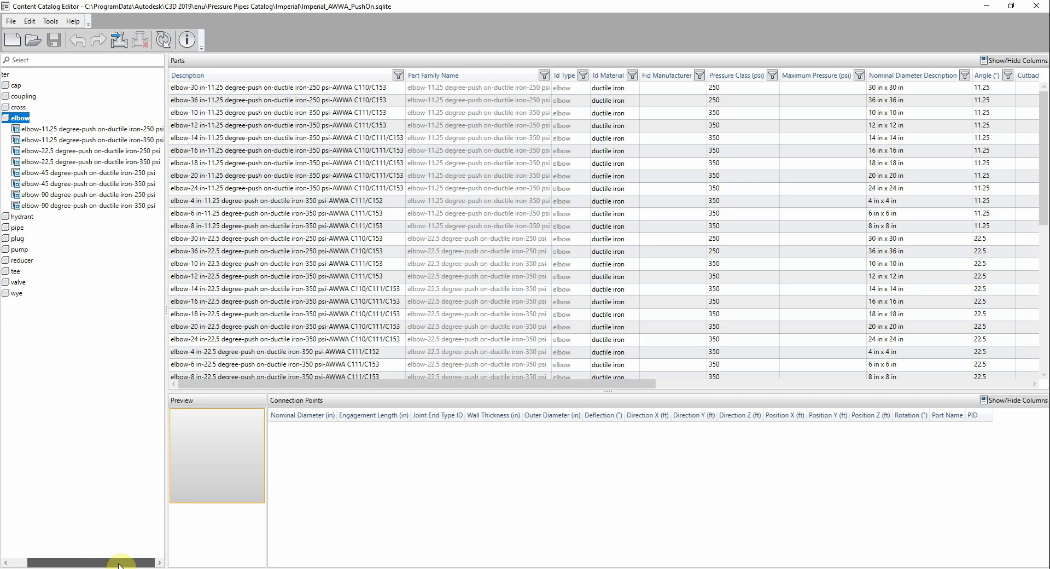
drag(166, 306, 255, 308)
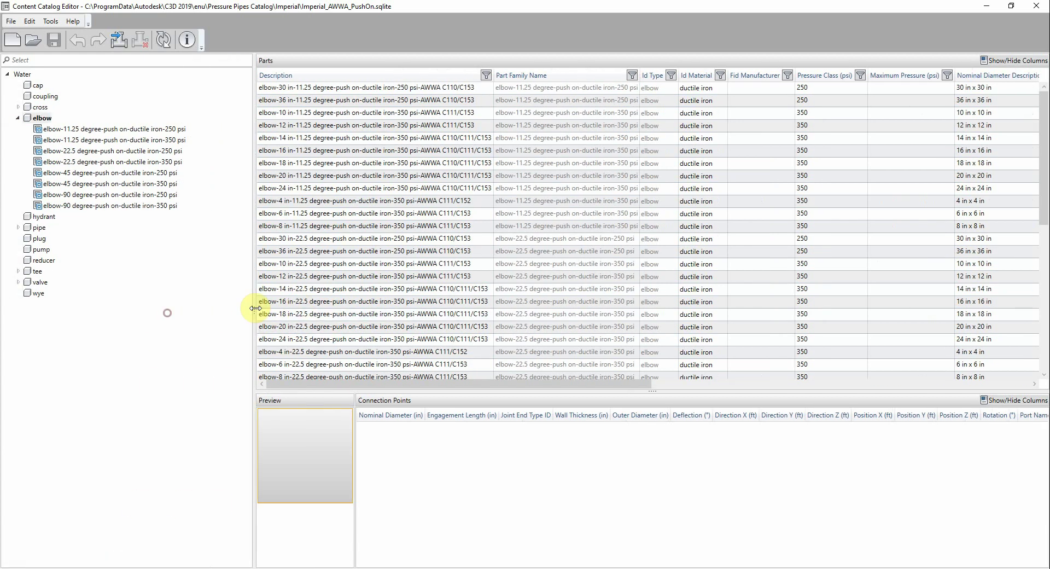
click(155, 141)
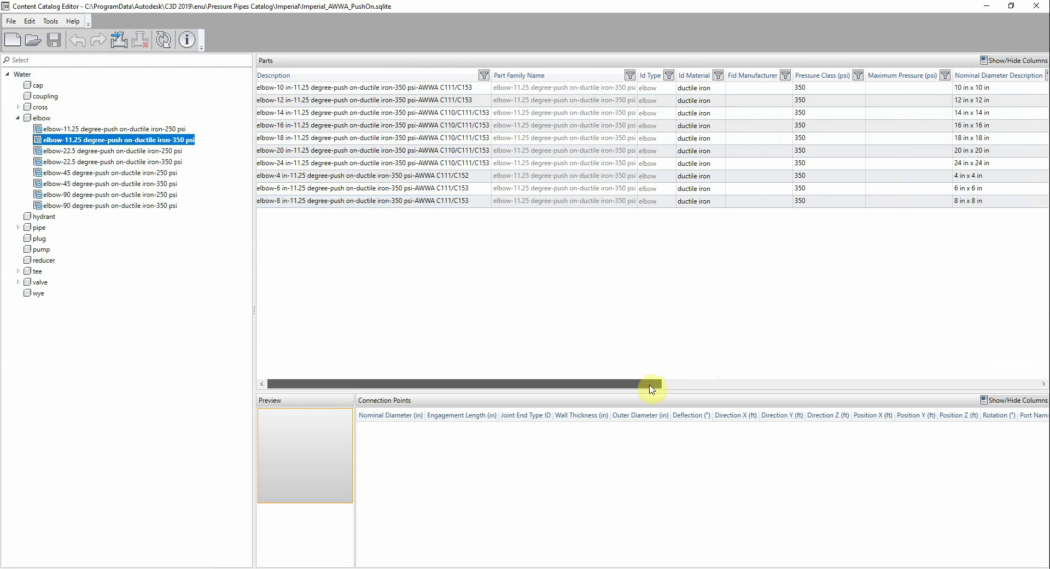
Step: Examine the 12 in and 10 in elbows' connection points and the 10 in elbow's part data up to the SDR column
click(285, 91)
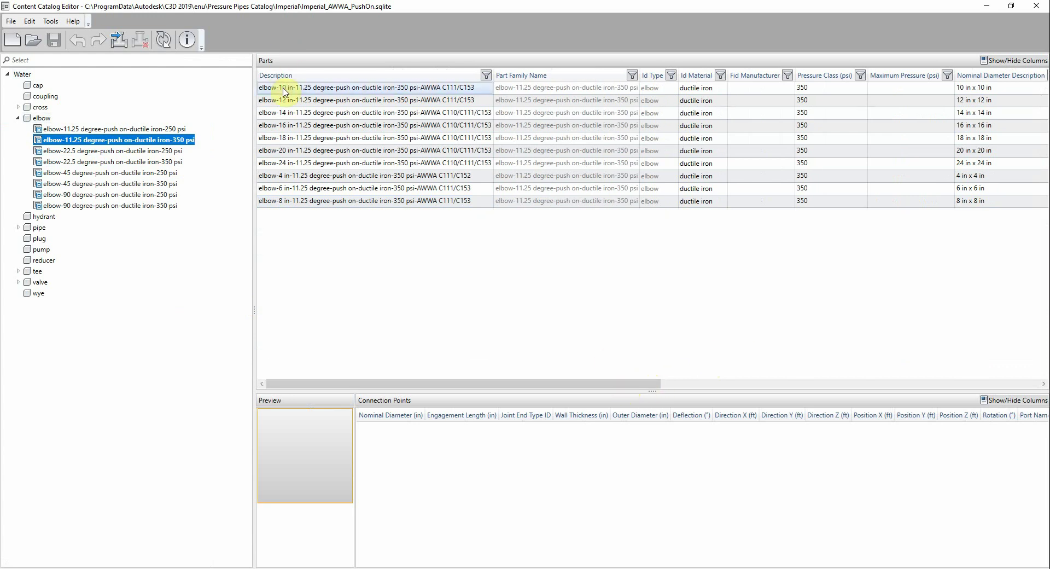
click(282, 100)
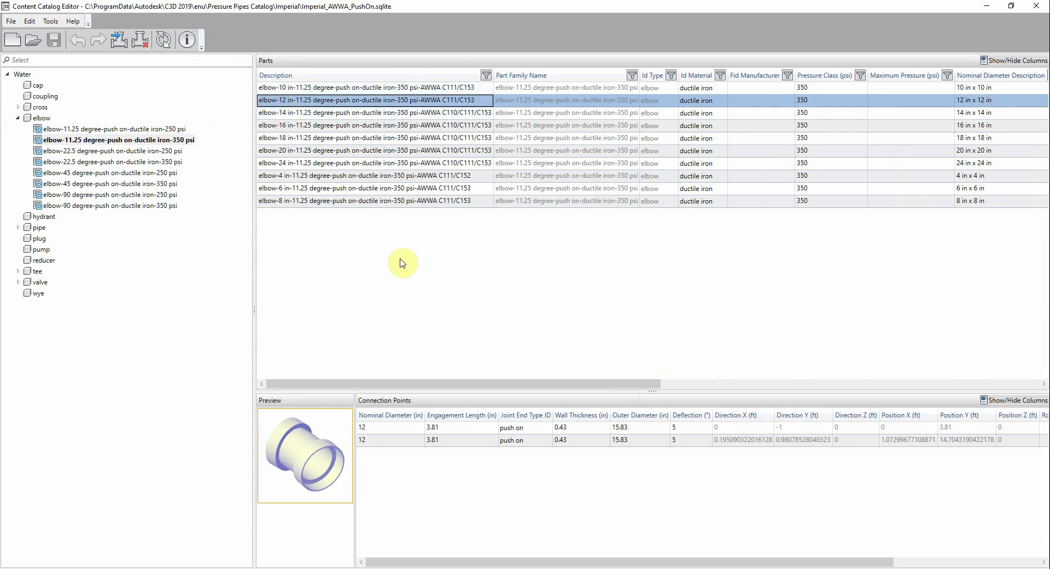
click(343, 89)
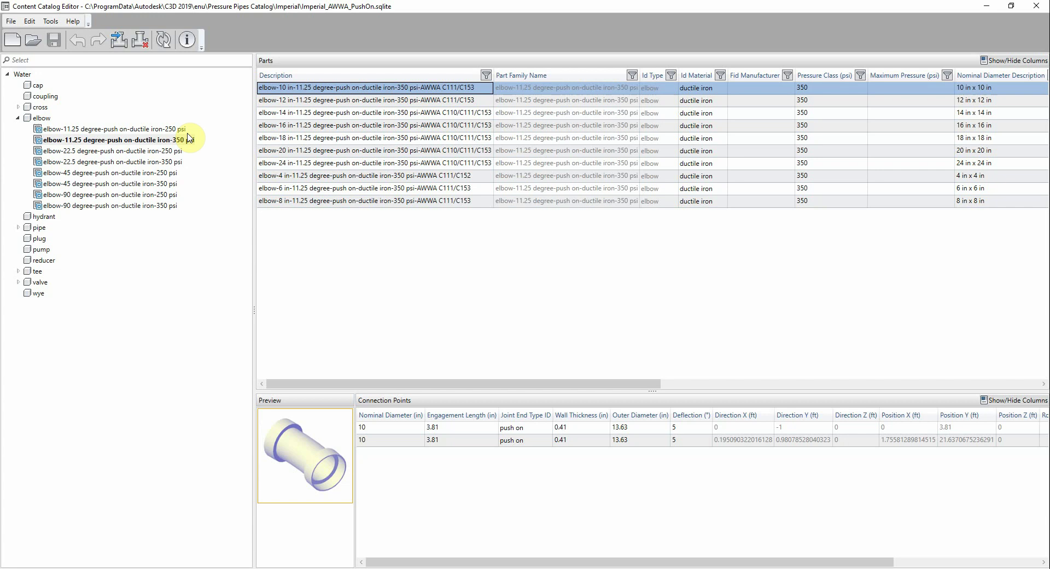
drag(581, 384, 851, 387)
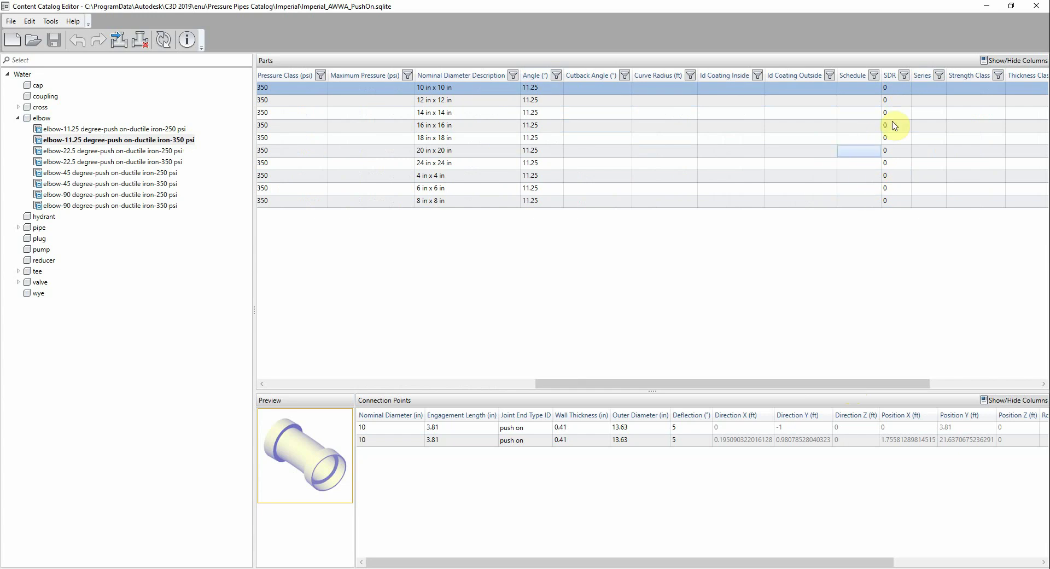
click(540, 89)
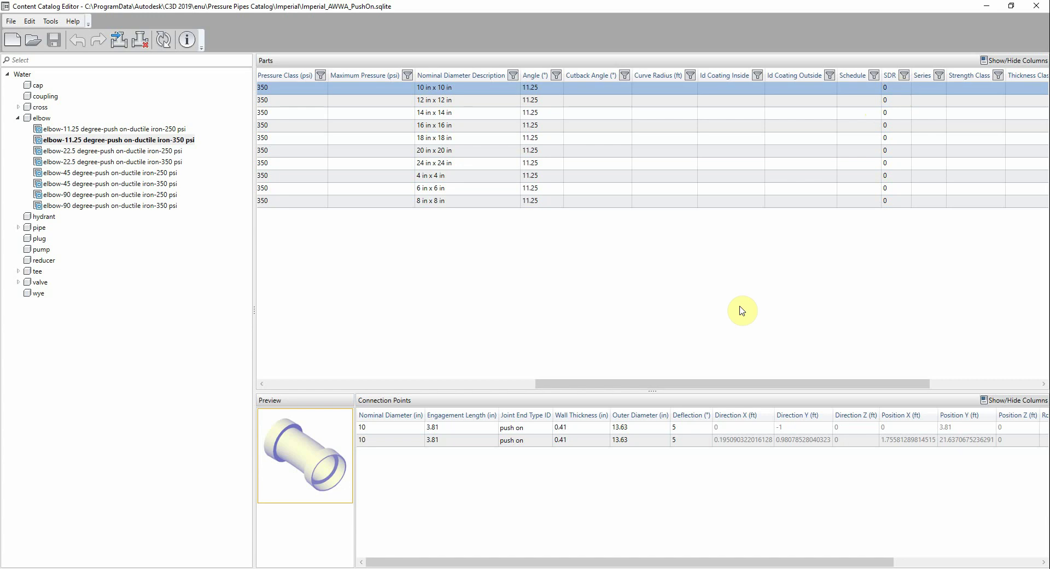
Step: Convert the 10 in elbow's outer diameter to feet in Calculator by dividing 13.63 by 12
click(408, 568)
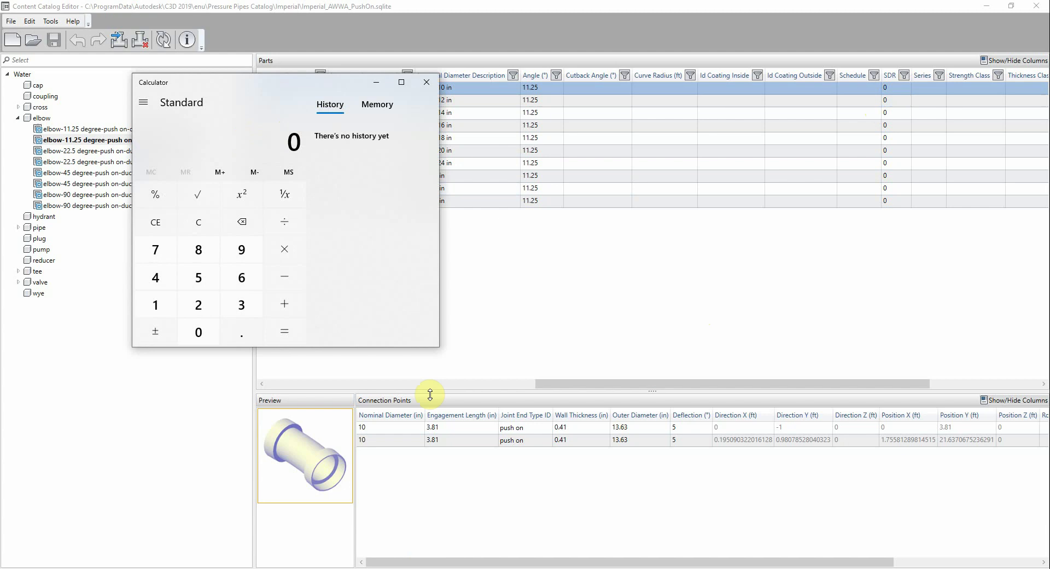
click(623, 429)
click(200, 119)
text(13.63/2)
key(Return)
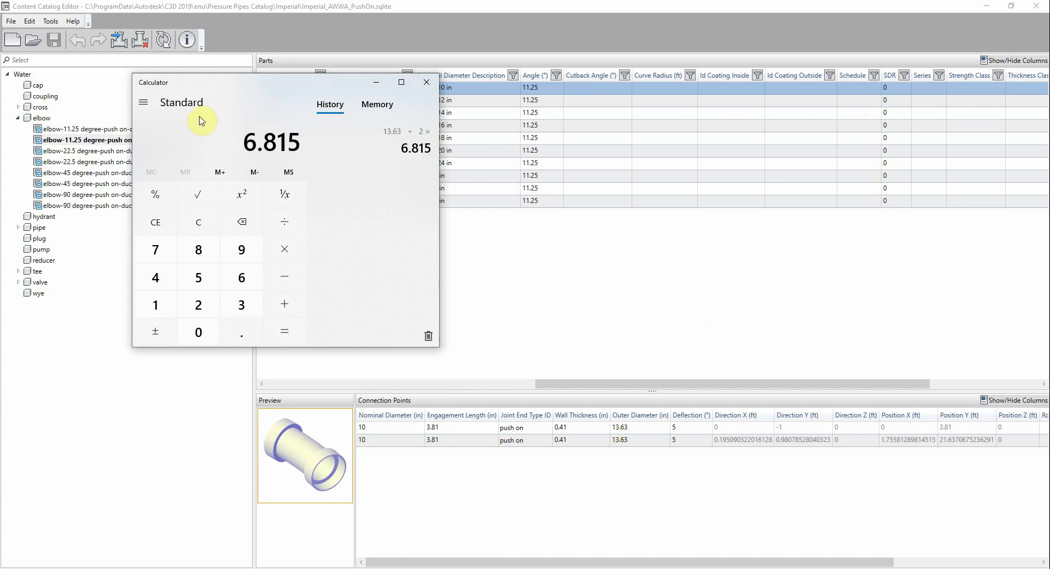
key(Escape)
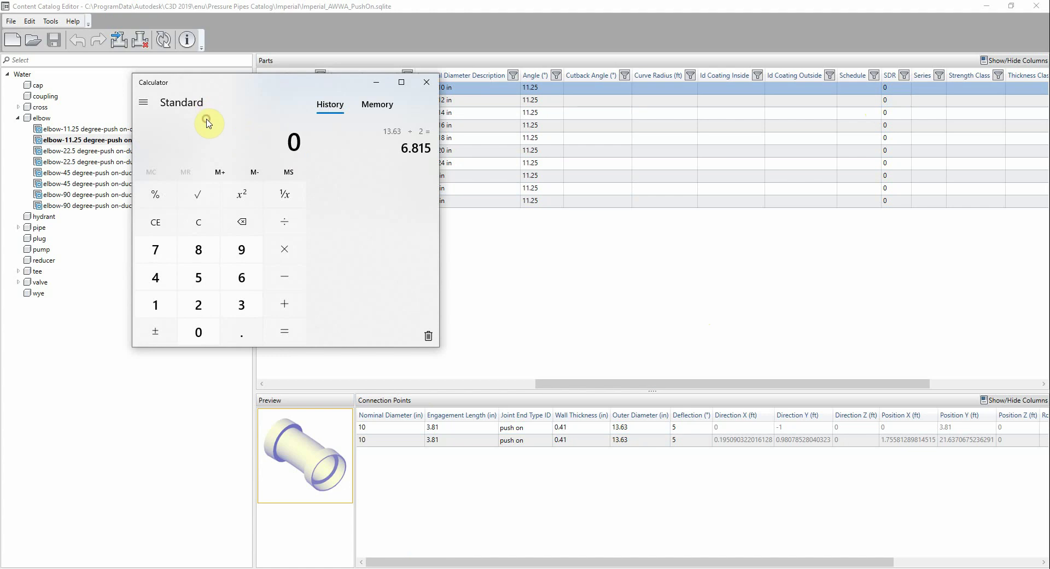
text(13.63/1)
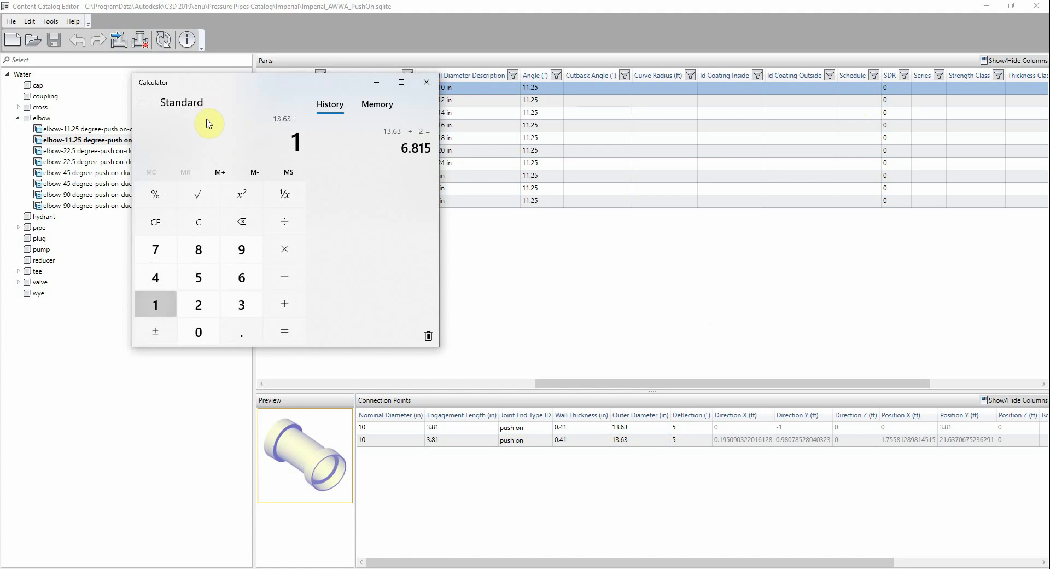
text(2)
key(Return)
click(644, 432)
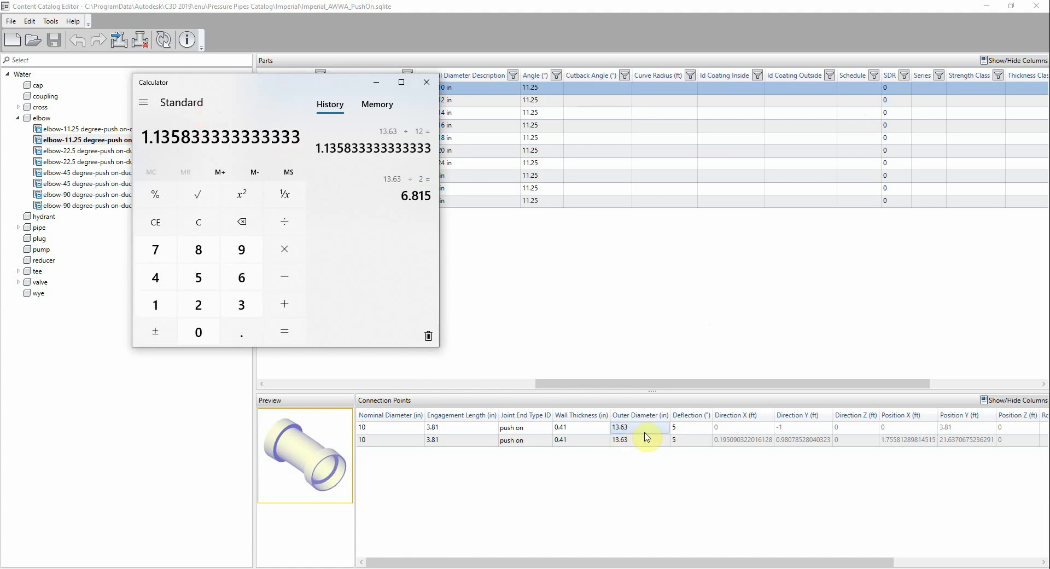
Step: Copy the calculated outer diameter in feet from Calculator
click(435, 219)
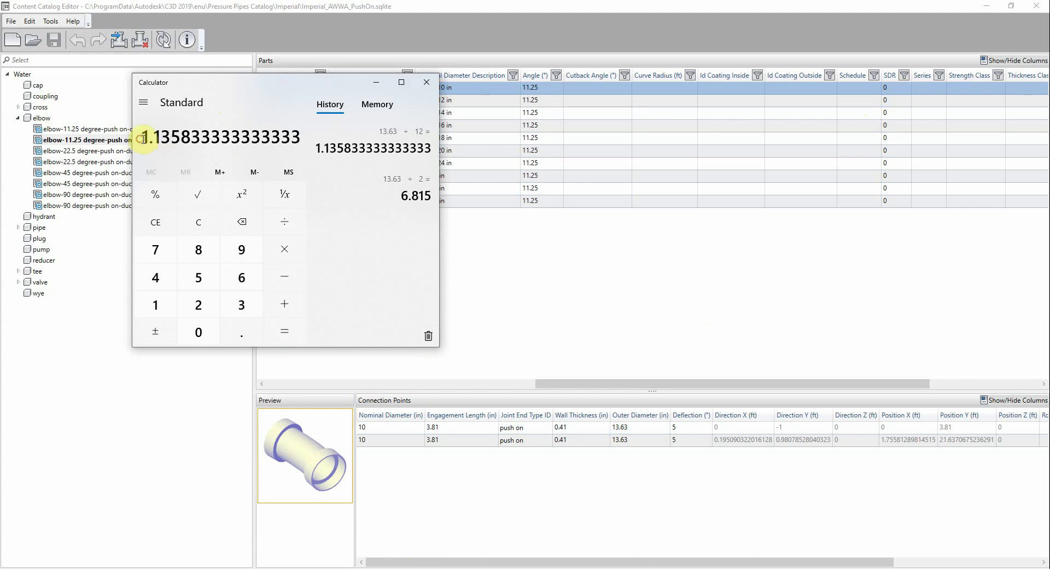
right_click(170, 139)
click(149, 138)
drag(143, 137, 306, 147)
right_click(282, 141)
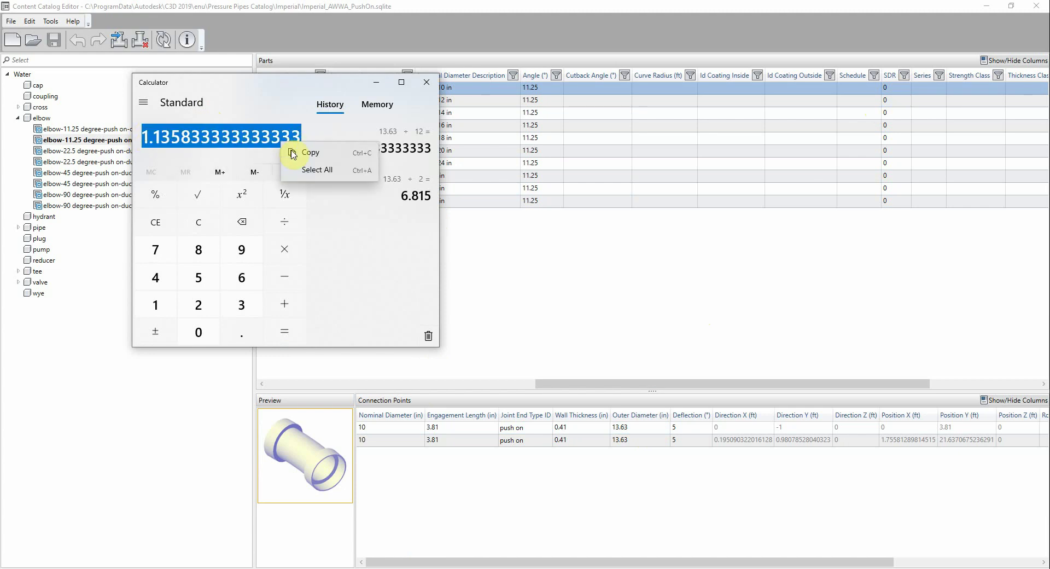
Step: Set the 10 in elbow's SDR in the catalog to 1.13583333 and suppress further data validation messages
click(886, 89)
click(895, 86)
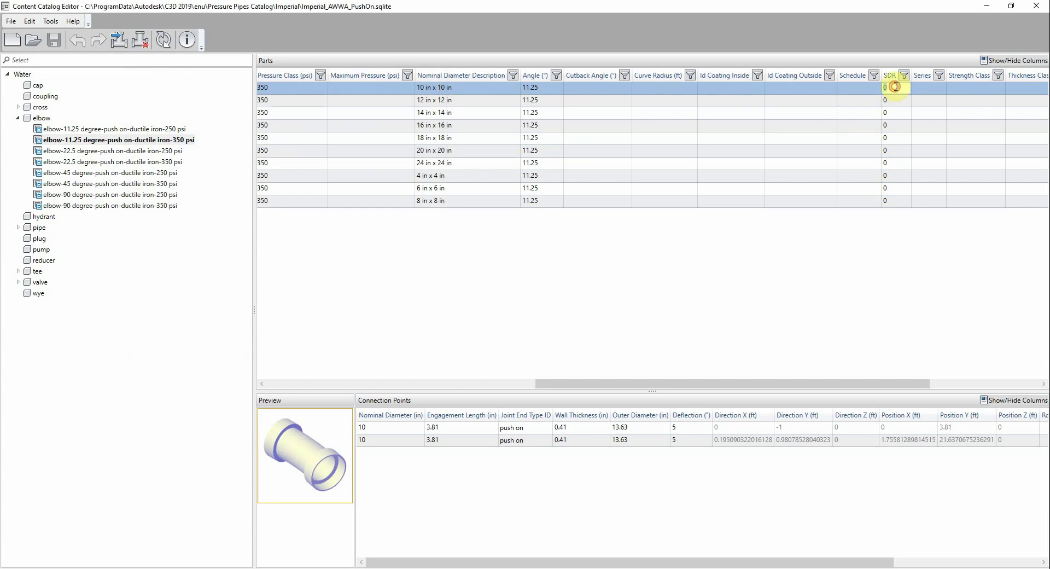
text(1.138333333333333)
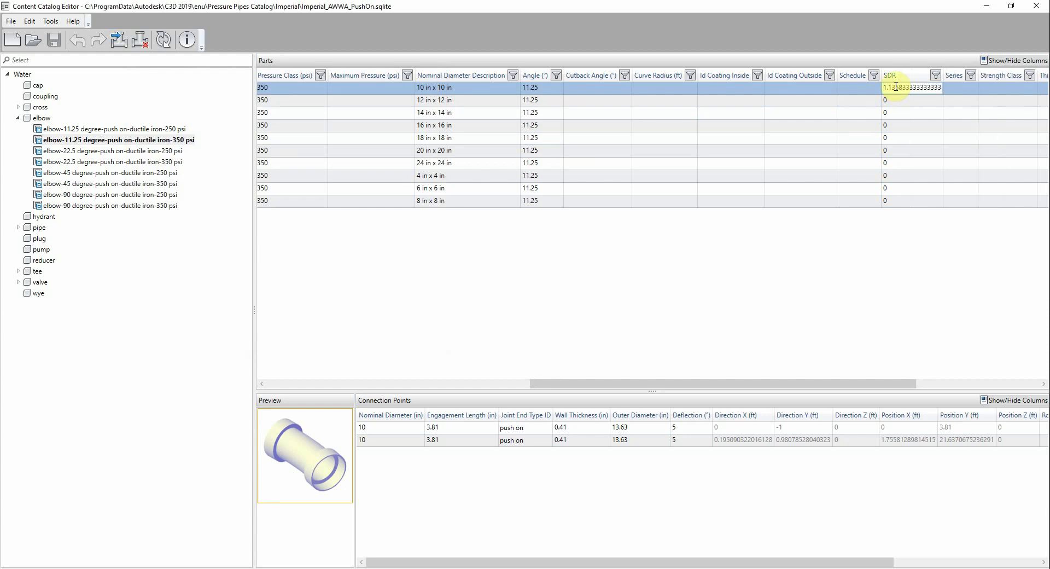
key(Return)
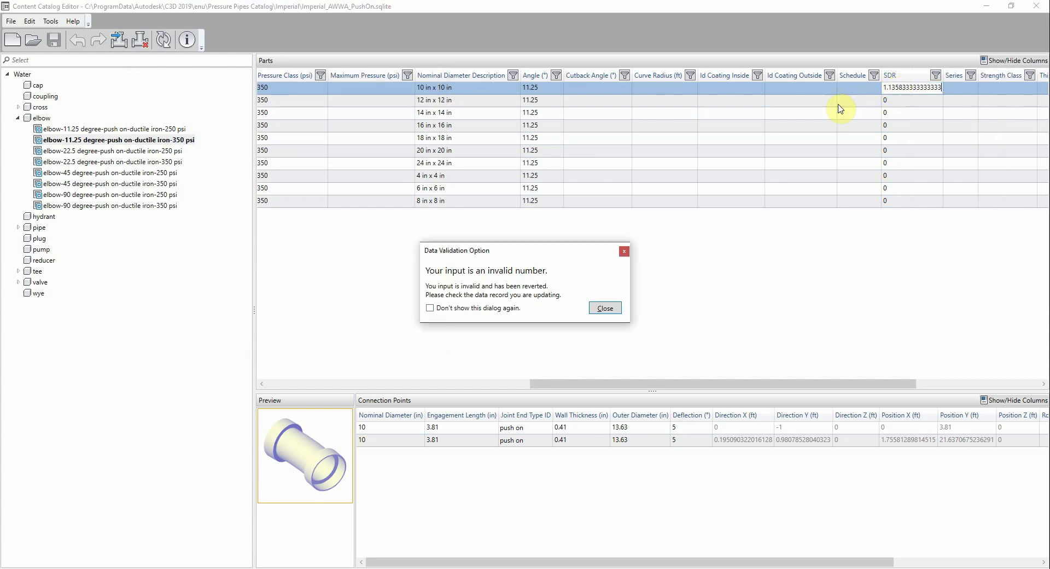
click(499, 307)
click(604, 309)
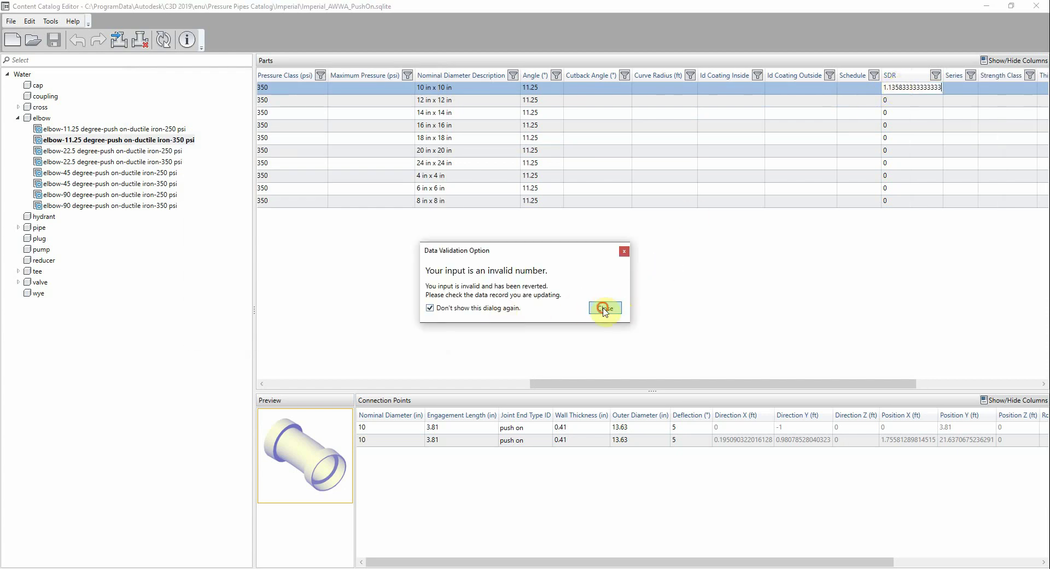
click(896, 89)
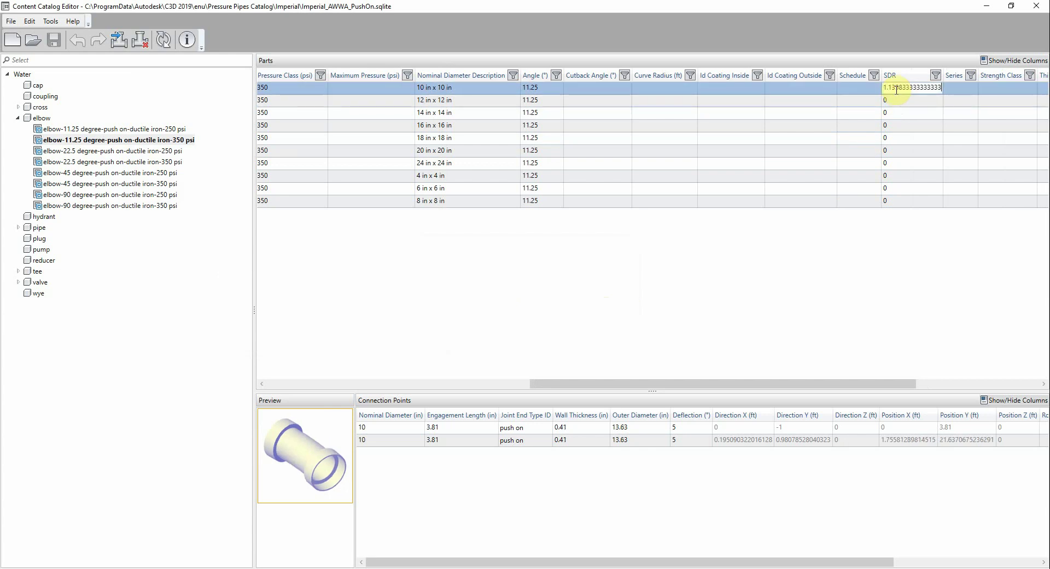
key(Return)
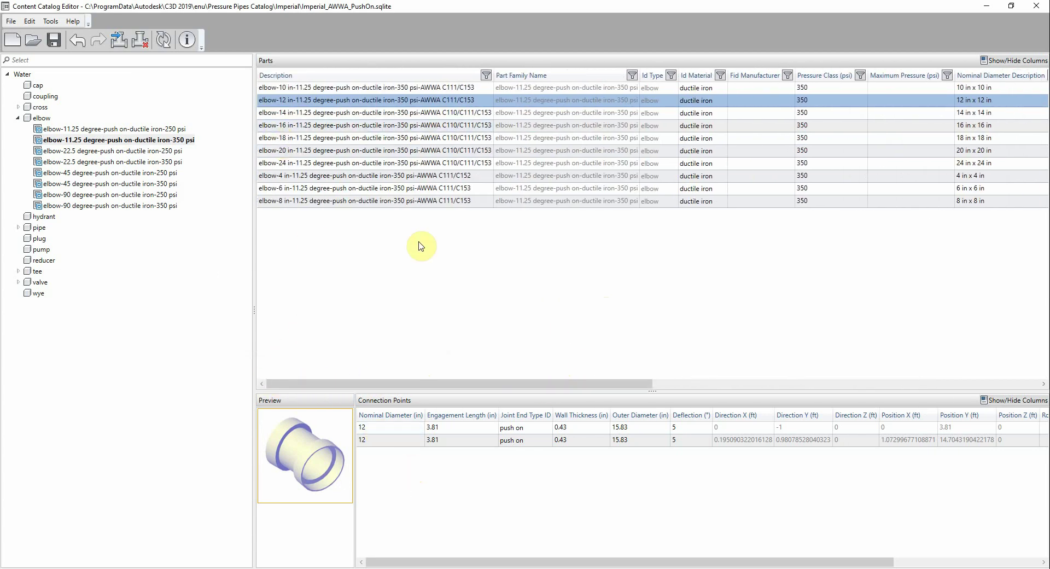
Step: Select the 14 in elbow and convert its outer diameter to feet in Calculator by dividing 18.12 by 12
click(269, 113)
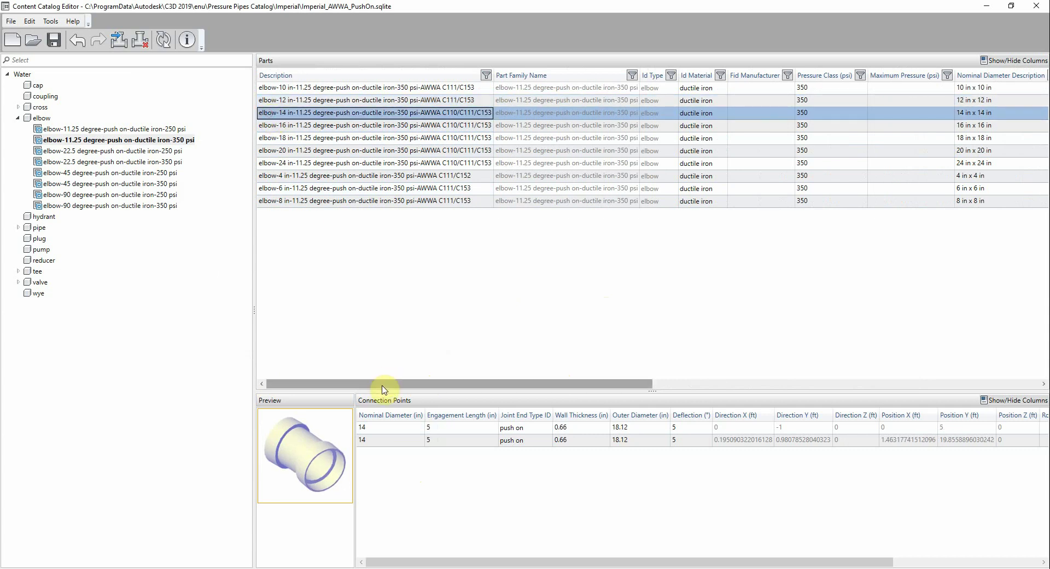
drag(384, 386, 772, 366)
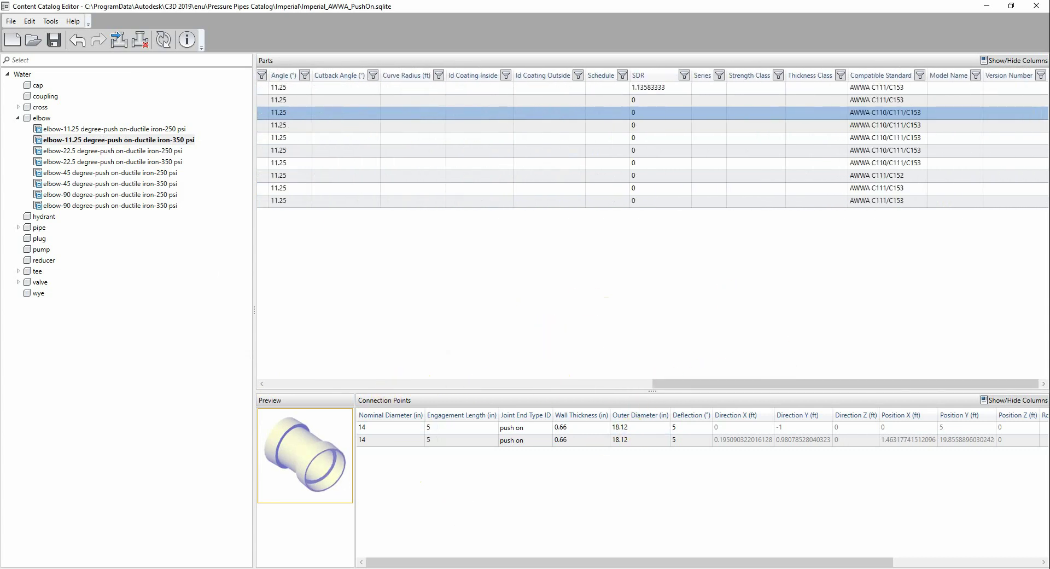
key(alt+Tab)
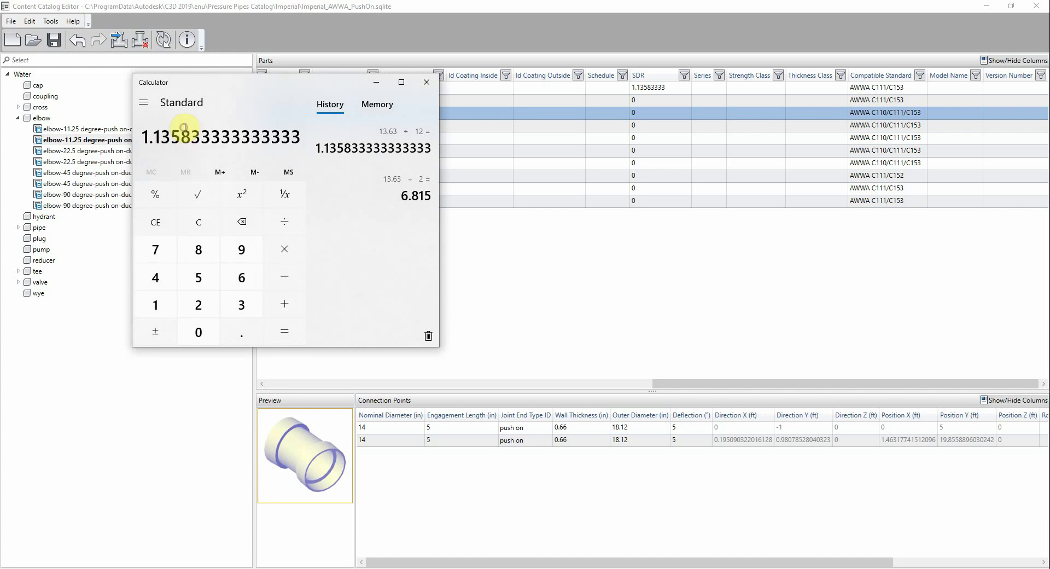
key(Escape)
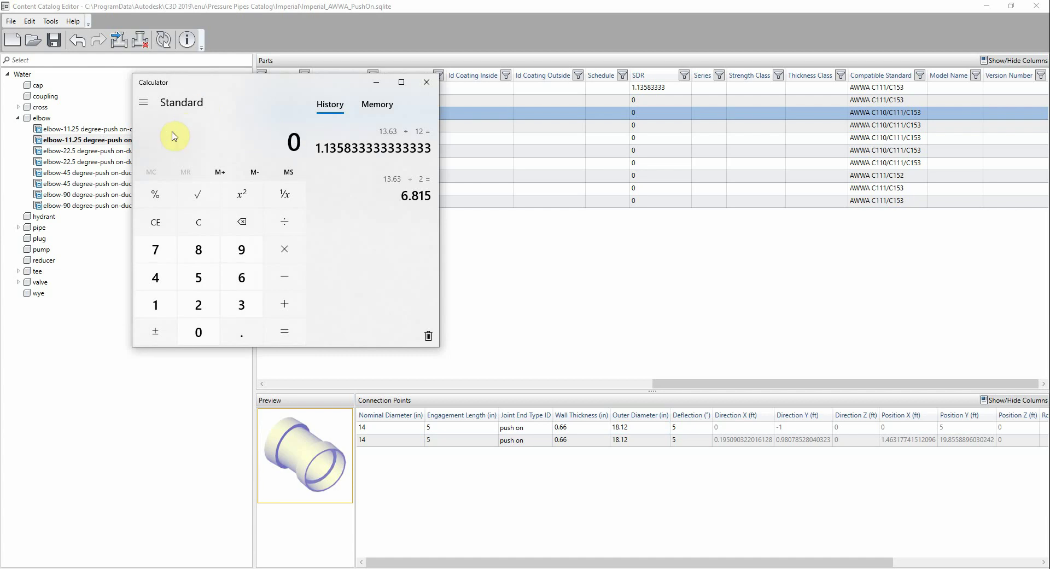
text(18.12)
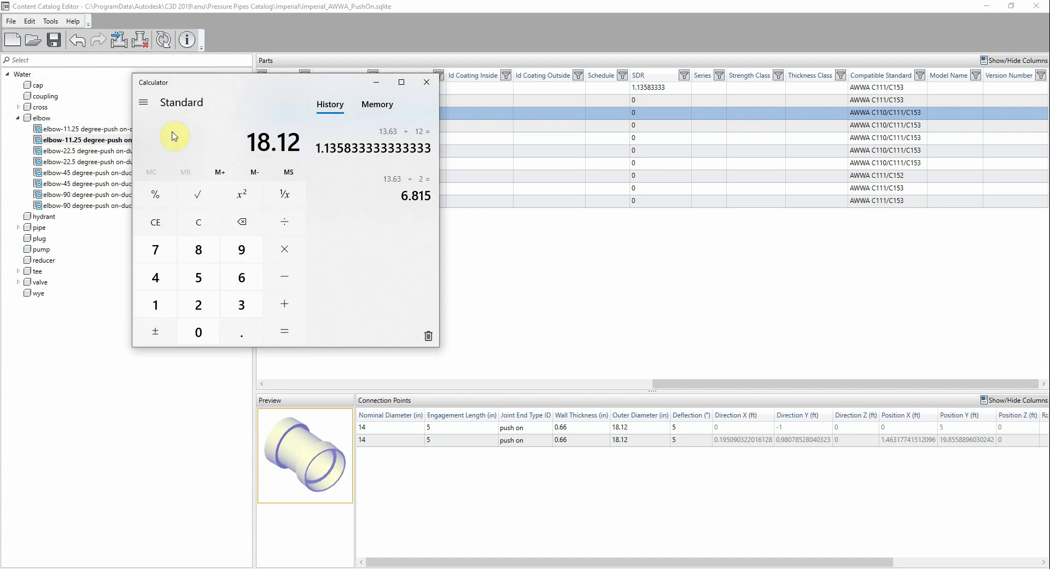
text( ÷ 12)
key(Return)
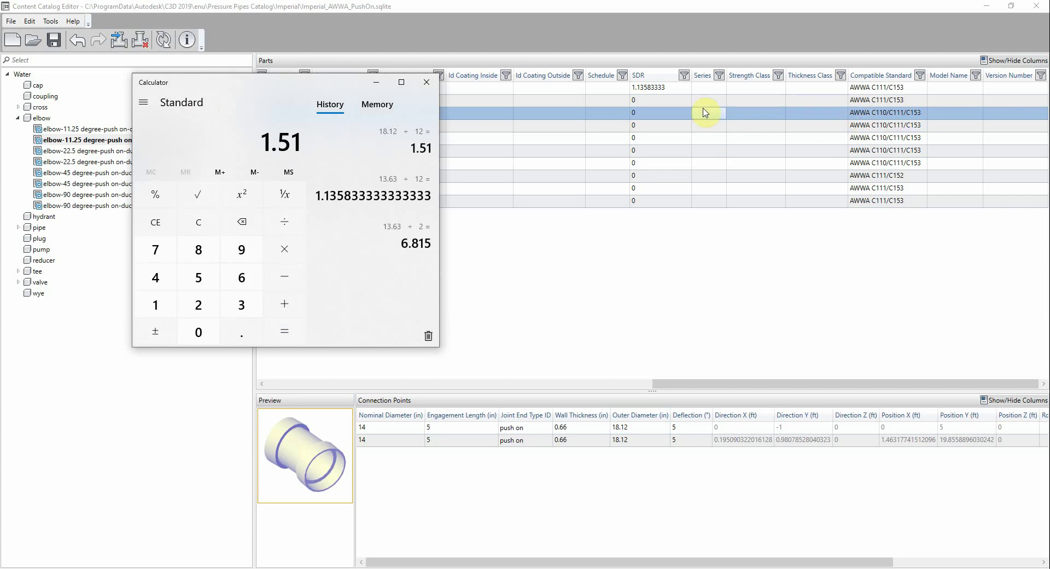
Step: Set the 14 in elbow's SDR in the catalog to 1.15
click(667, 114)
click(666, 114)
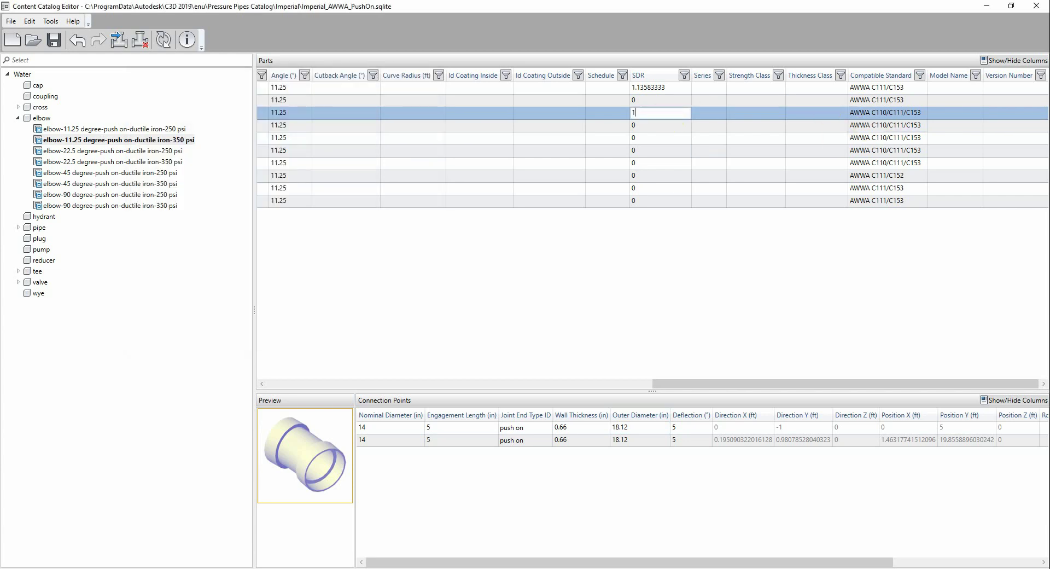
key(Return)
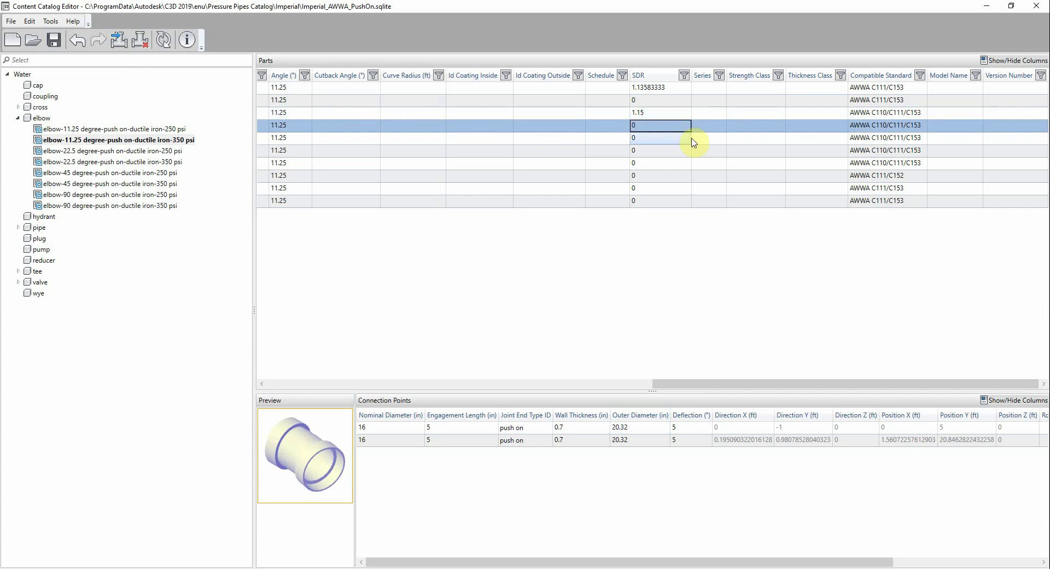
Step: Check the 14 in elbow's converted diameter in Calculator and correct its SDR in the catalog to 1.51
click(599, 105)
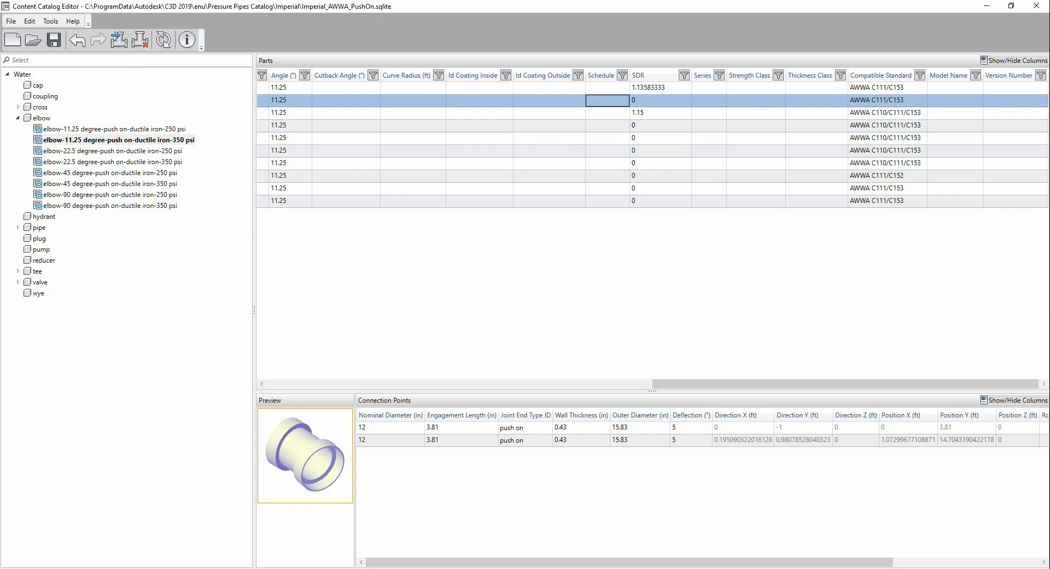
click(389, 525)
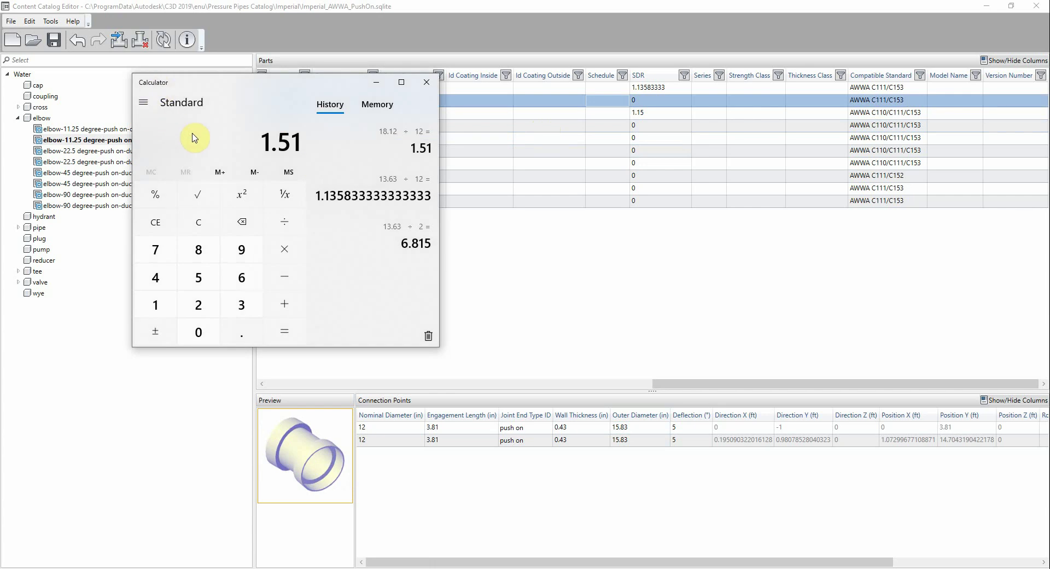
double_click(671, 112)
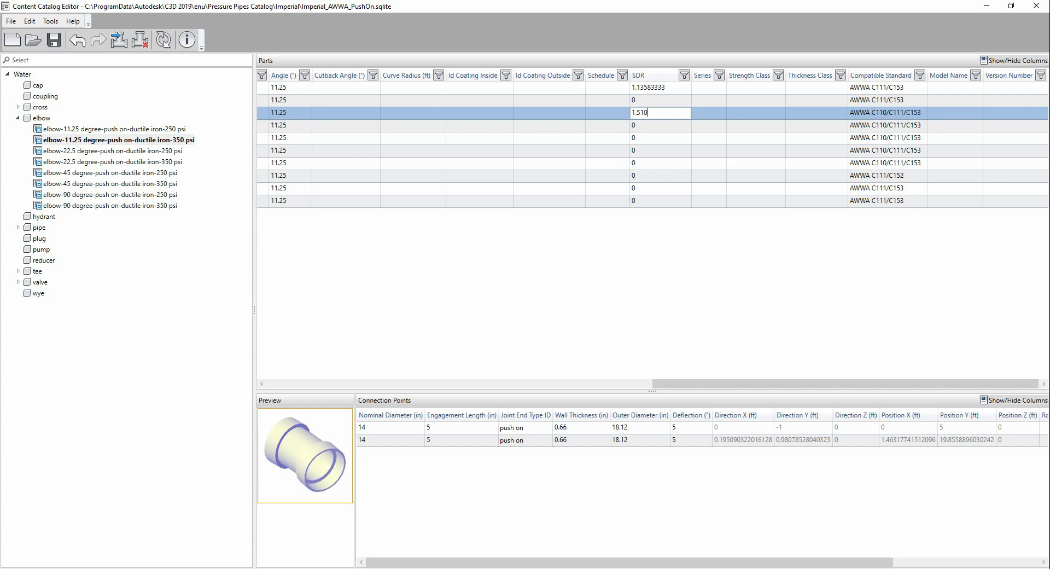
click(663, 102)
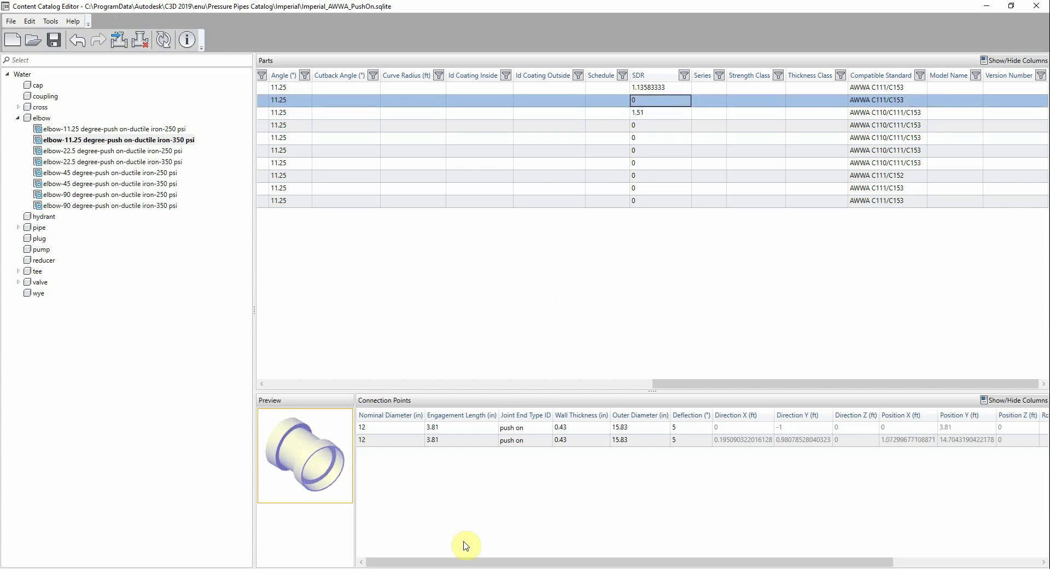
Step: Convert the 12 in elbow's outer diameter to feet in Calculator by dividing 15.83 by 12, and copy the result
key(alt+Tab)
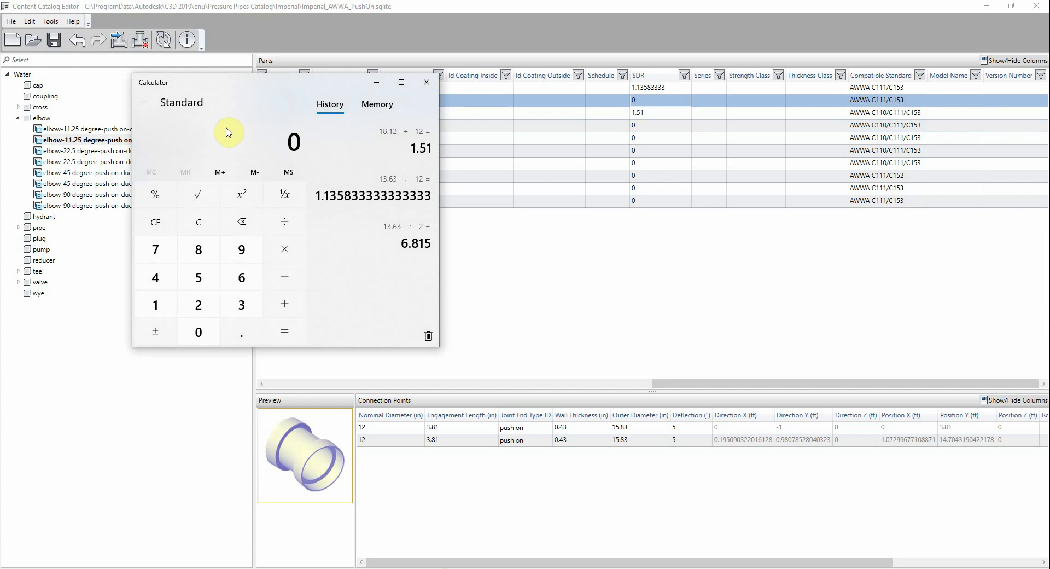
text(15.83)
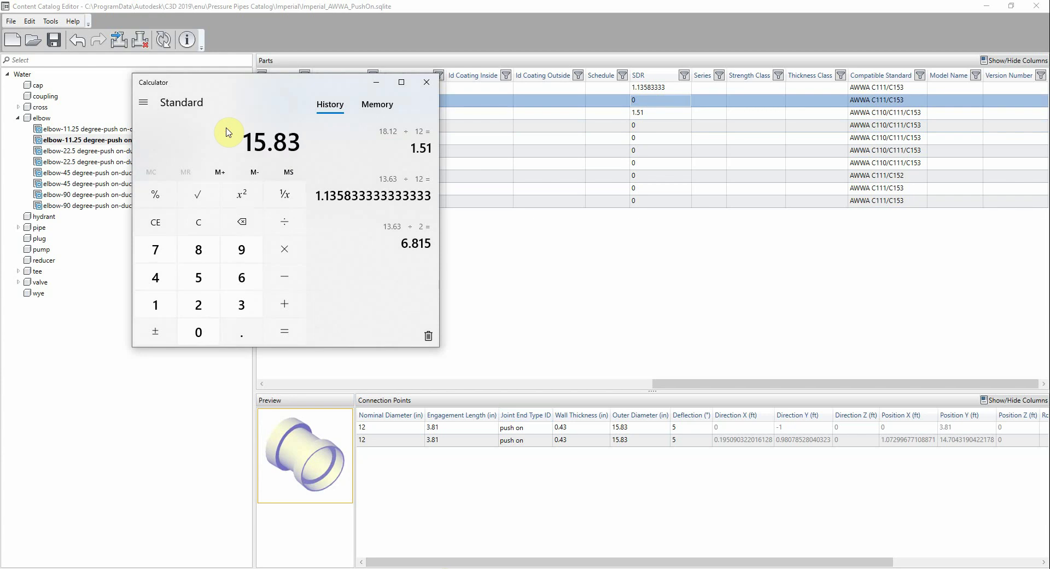
text(/12=)
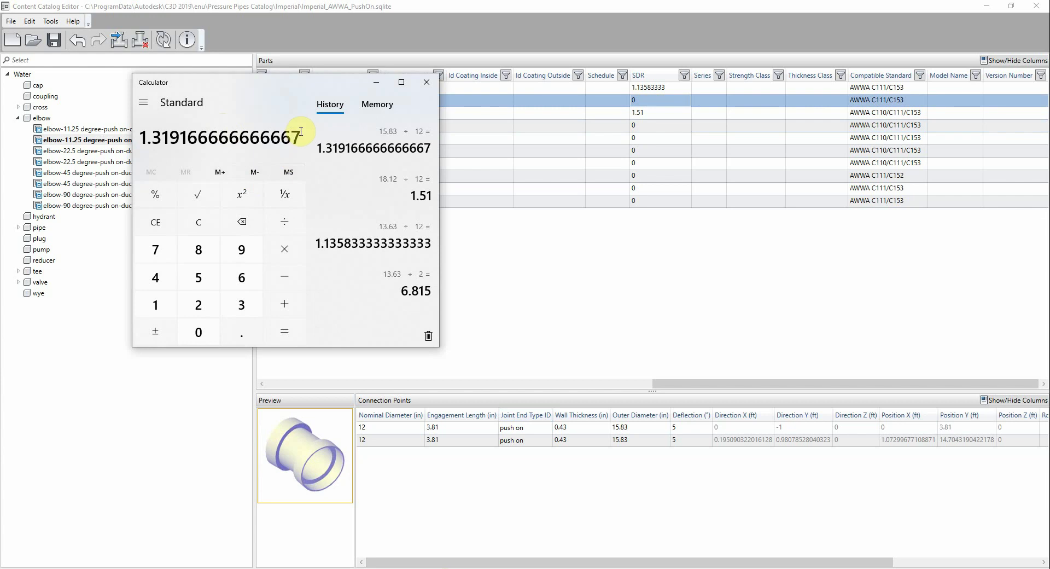
drag(298, 136, 130, 141)
right_click(193, 147)
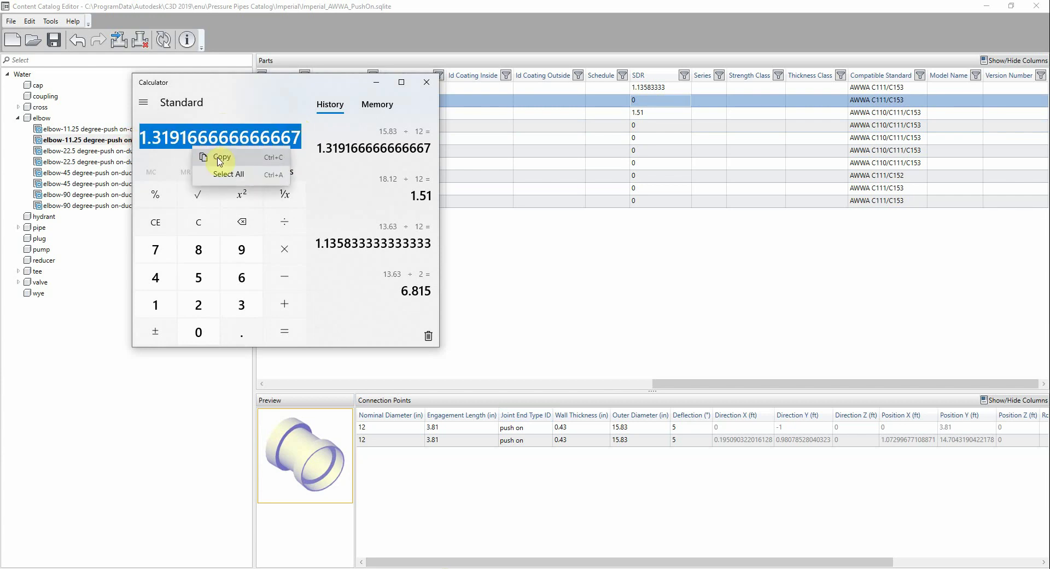
click(220, 158)
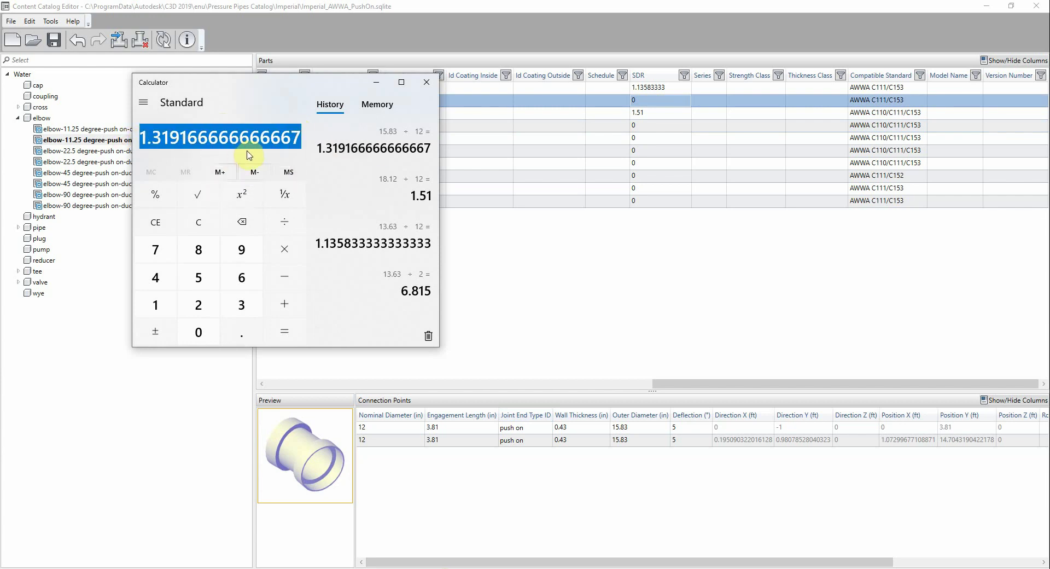
Step: Set the 12 in elbow's SDR in the catalog to 1.31916667 and save the catalog
click(662, 100)
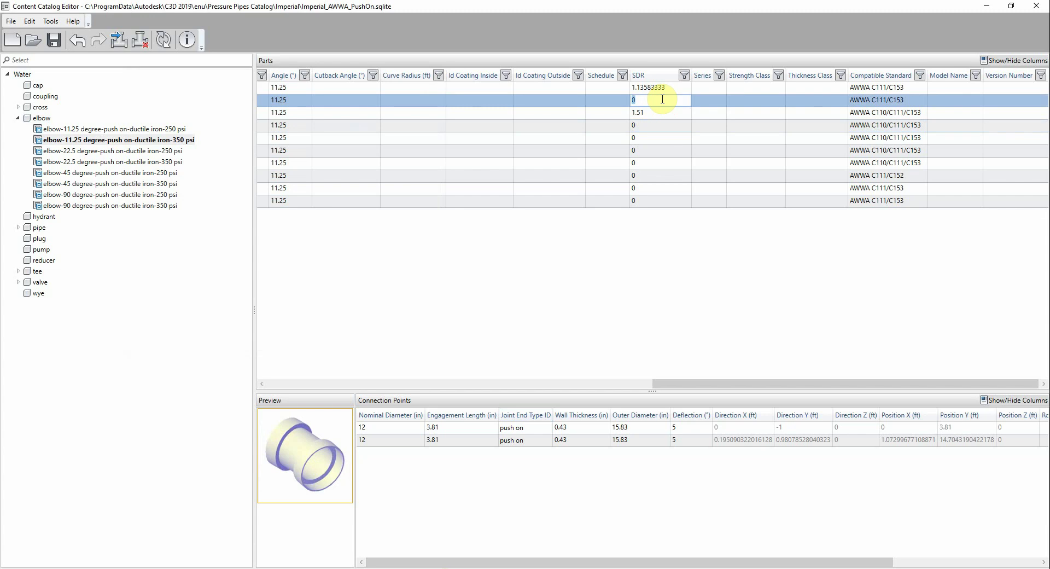
key(Return)
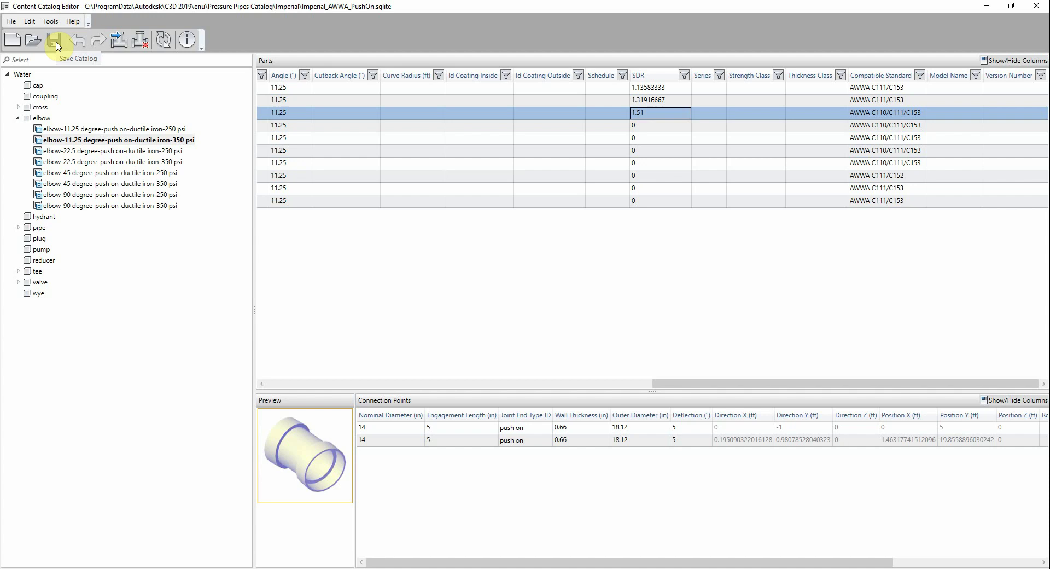
click(55, 43)
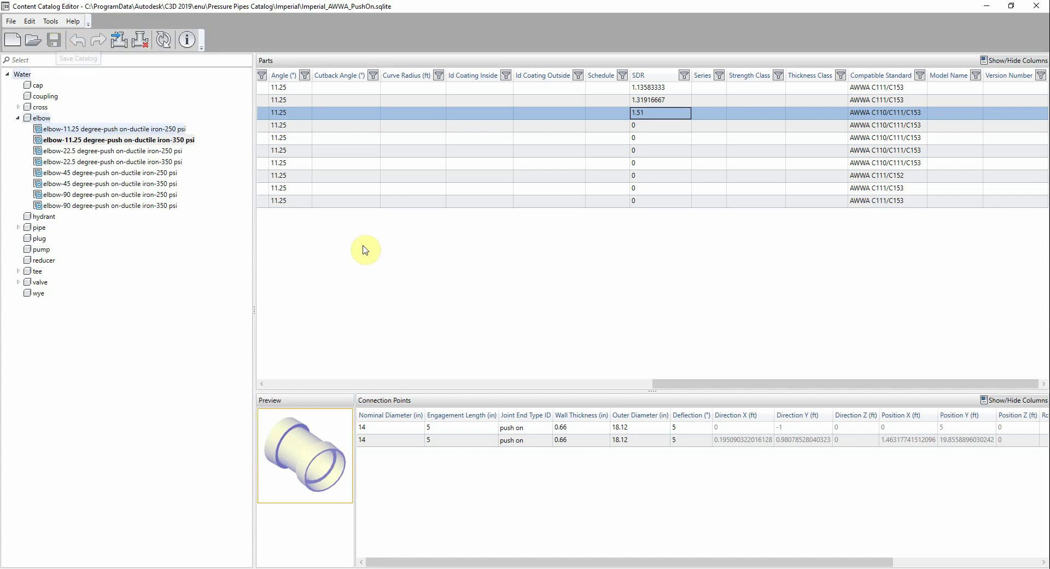
Step: Switch back to the Civil 3D drawing, close the fitting properties without changes, and clear the selection
click(1001, 5)
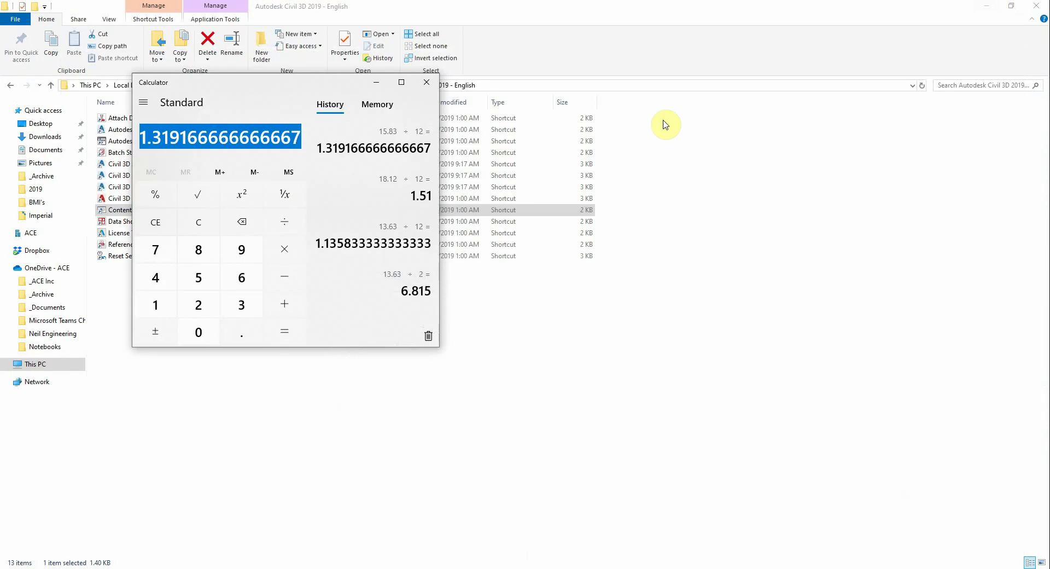
click(375, 82)
click(986, 6)
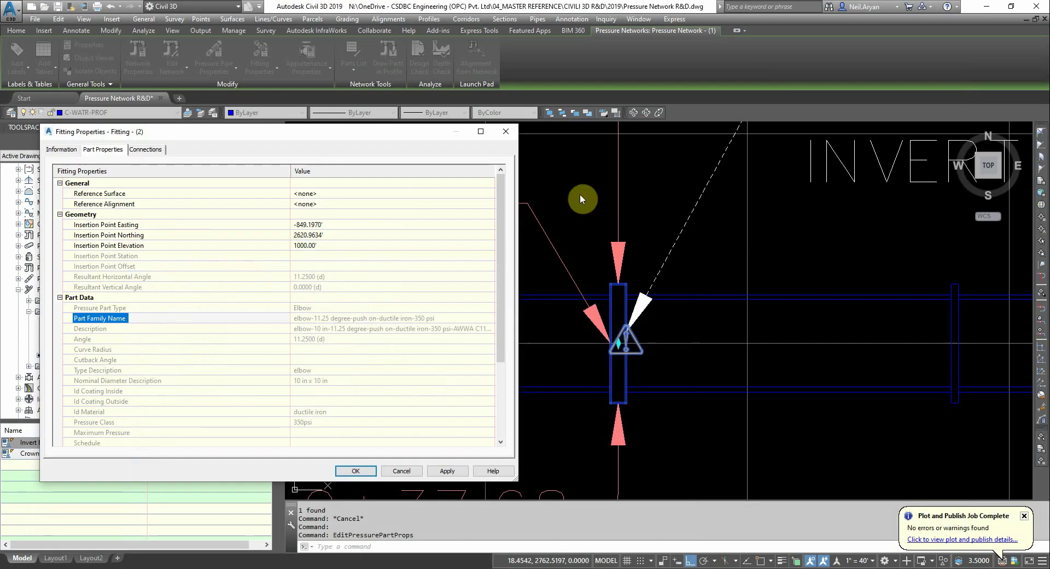
click(399, 472)
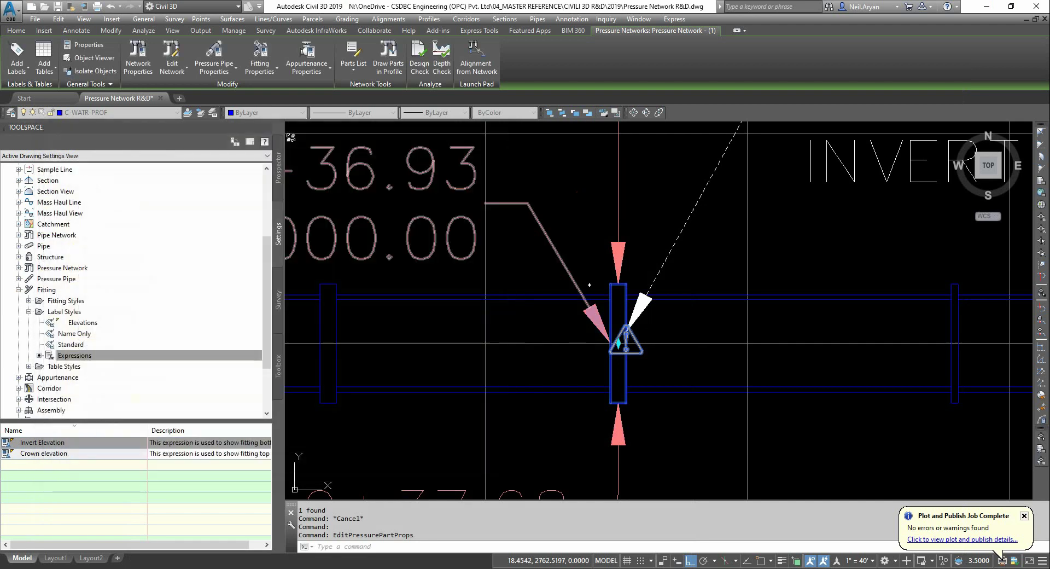
key(Escape)
key(Escape)
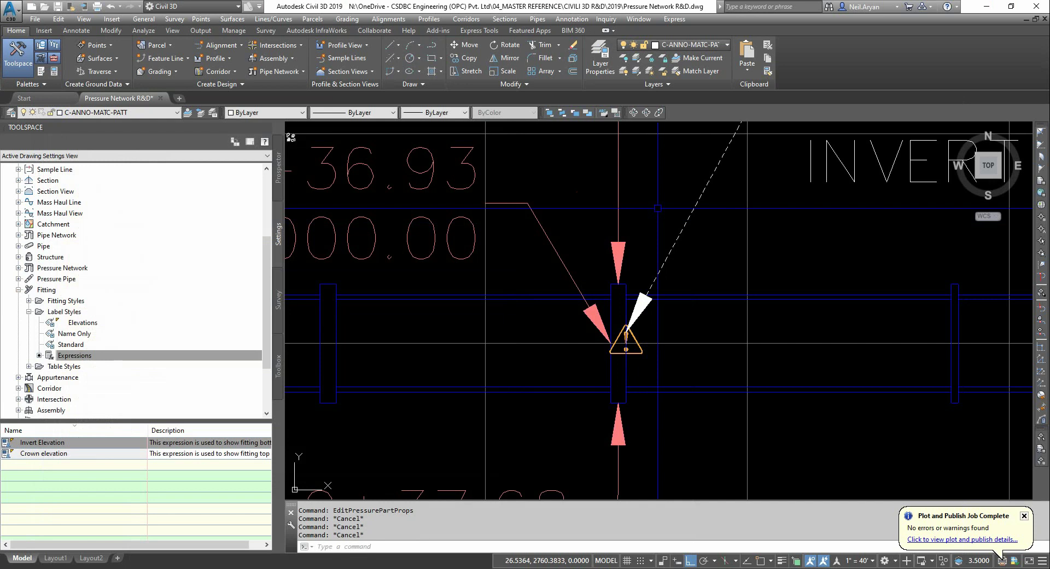
Step: Regenerate the whole drawing to refresh the fitting profile label's elevations
scroll(616, 302, down, 3)
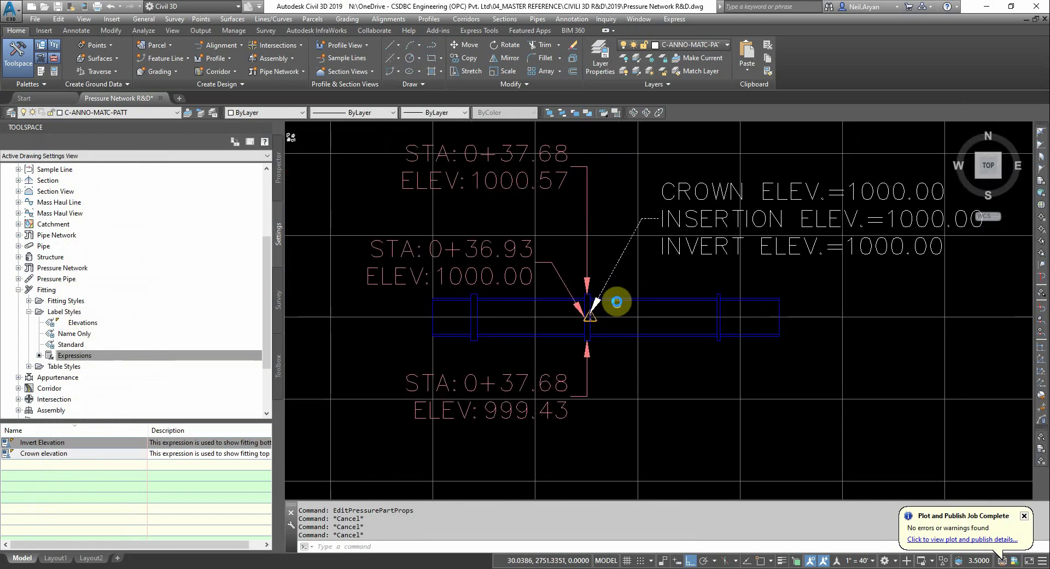
middle_drag(602, 221, 613, 224)
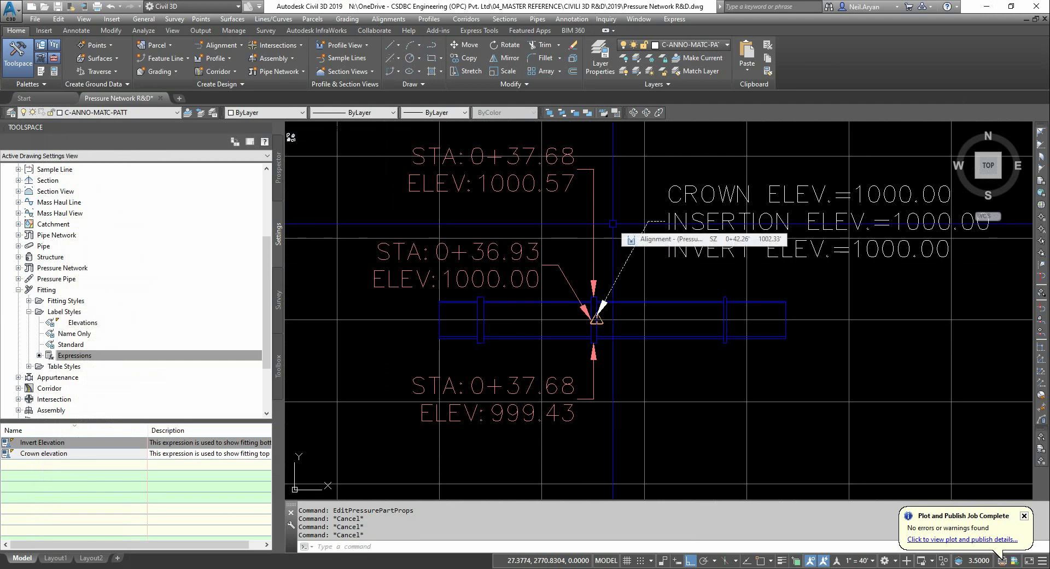
text(rea)
key(Return)
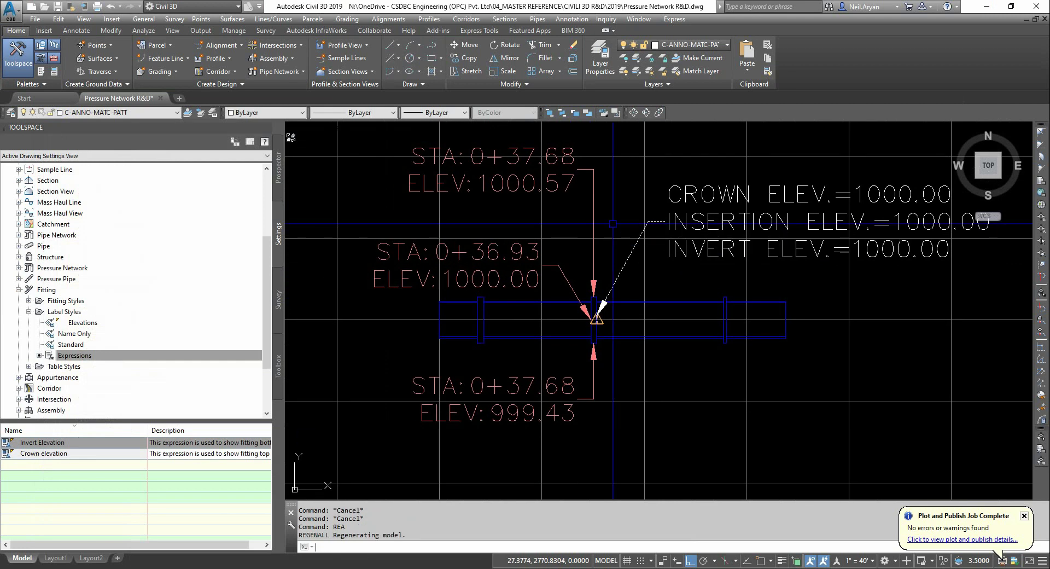
scroll(809, 264, down, 5)
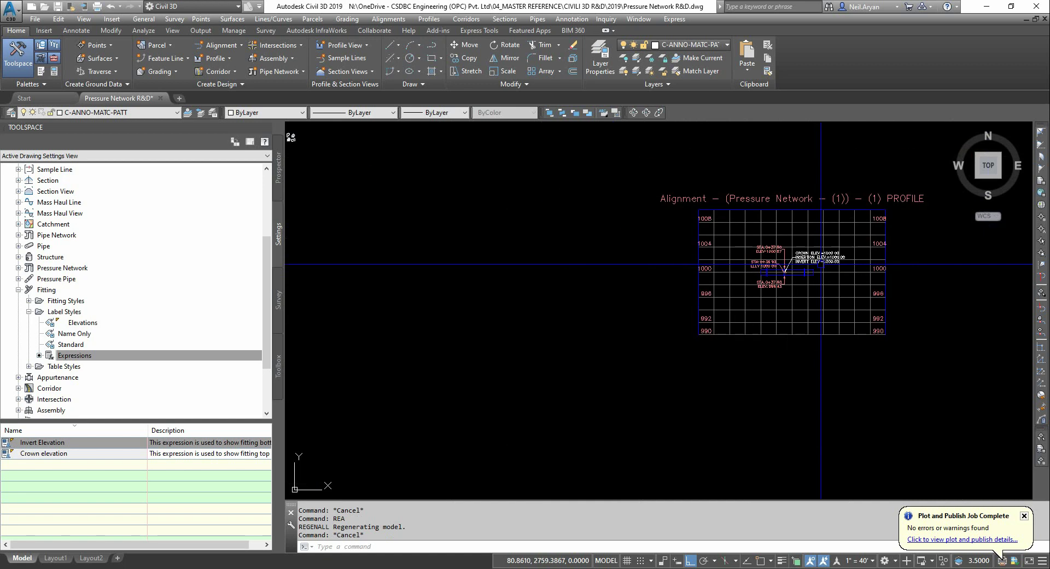
scroll(589, 298, up, 5)
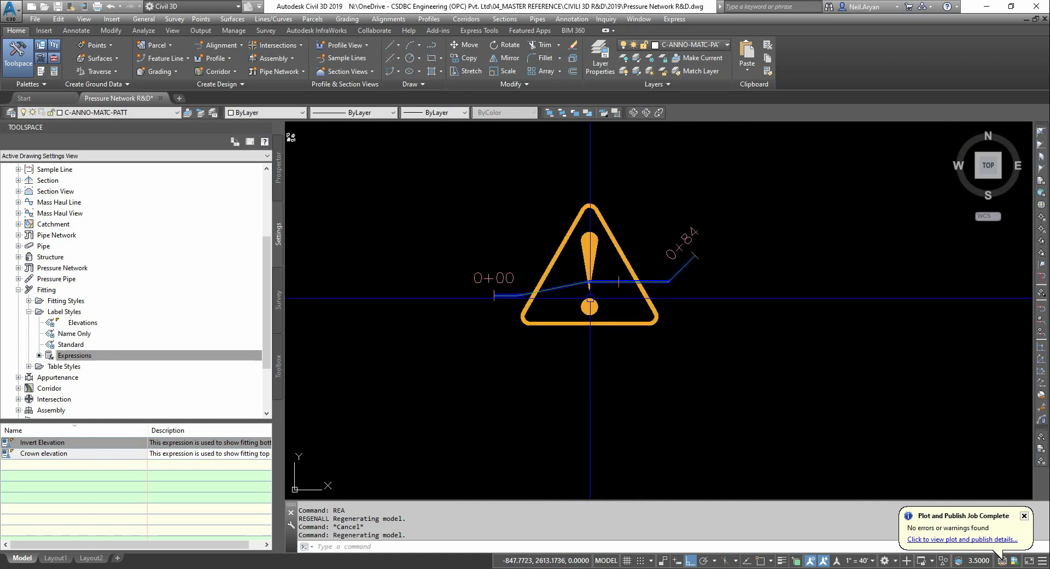
scroll(590, 298, up, 7)
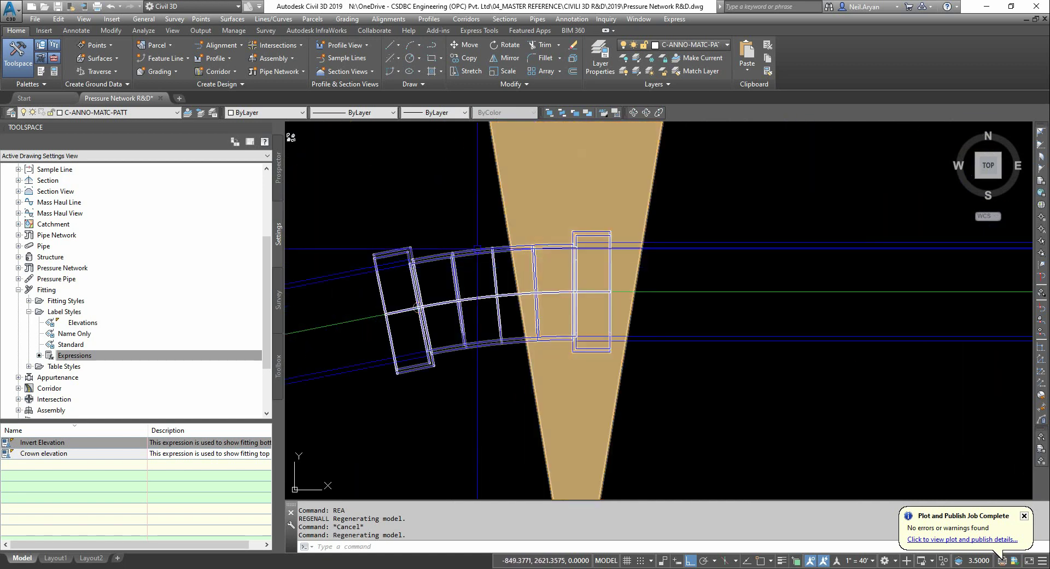
click(422, 305)
right_click(433, 170)
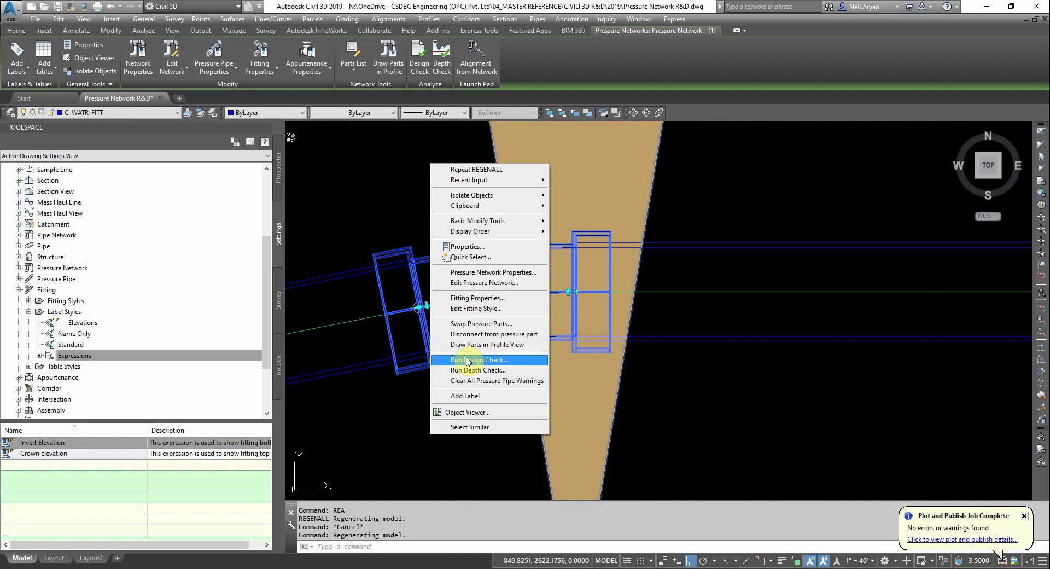
key(Escape)
key(Escape)
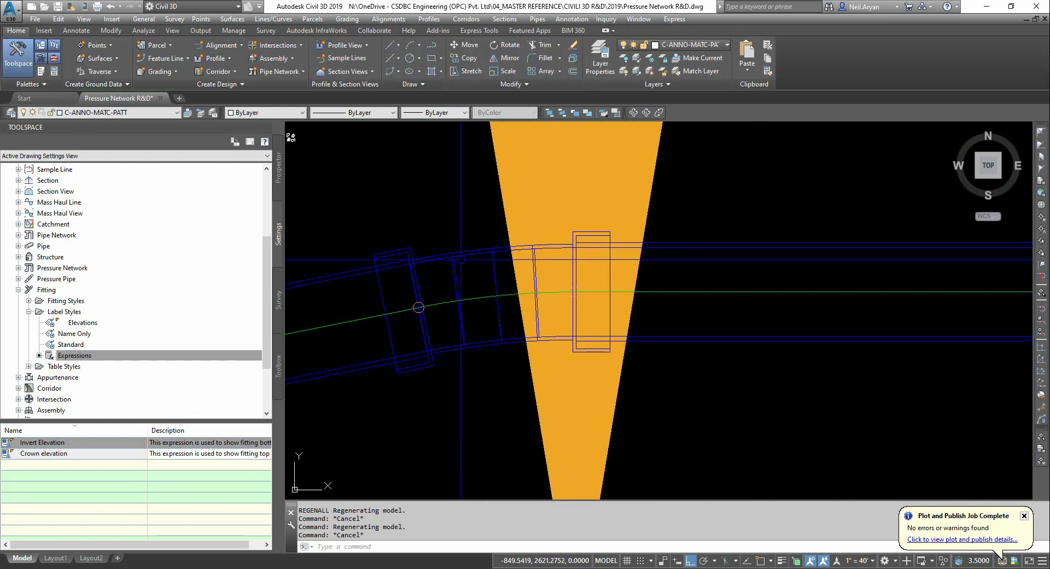
Step: Swap the 10 in elbow in plan for the part family elbow-22.5 degree-push on-ductile iron-350 psi
click(473, 263)
right_click(422, 196)
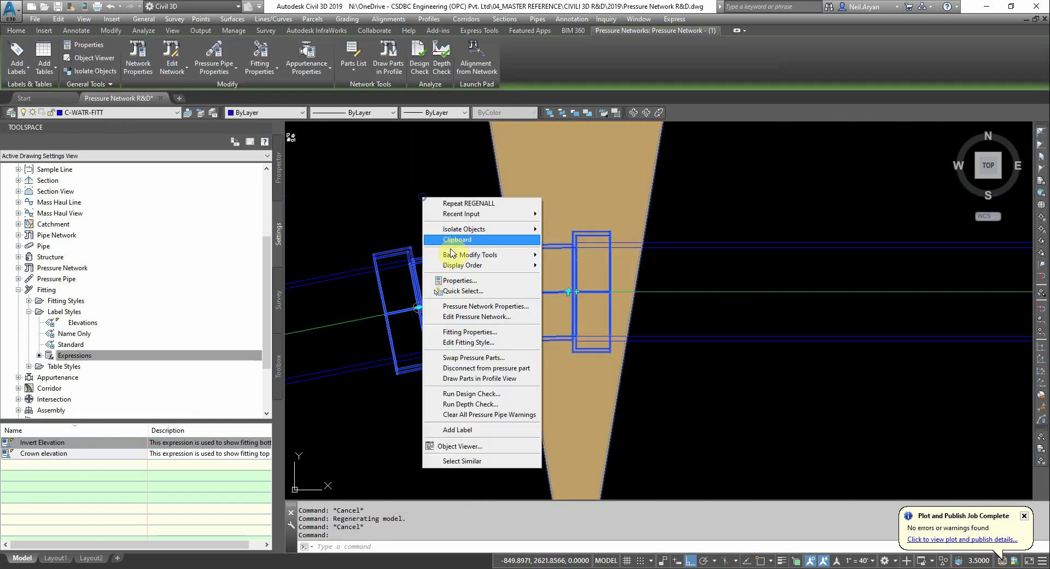
click(486, 360)
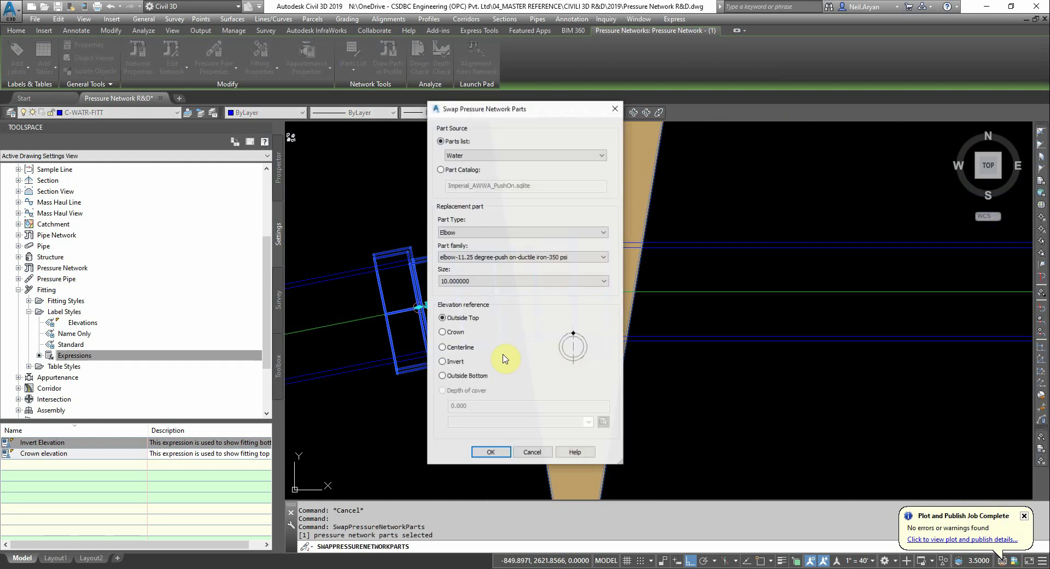
click(471, 234)
click(472, 234)
click(471, 256)
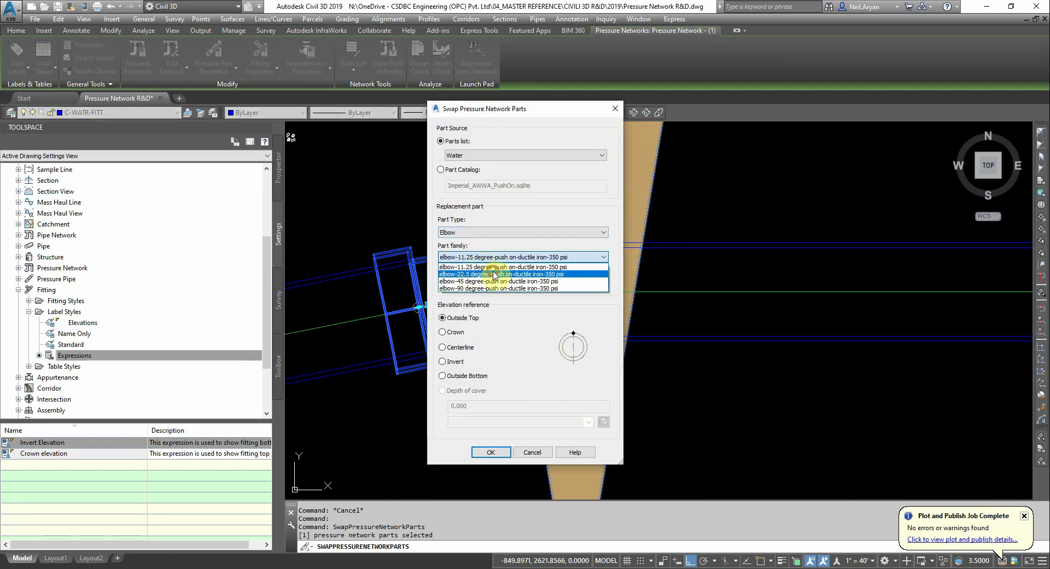
click(470, 274)
click(484, 452)
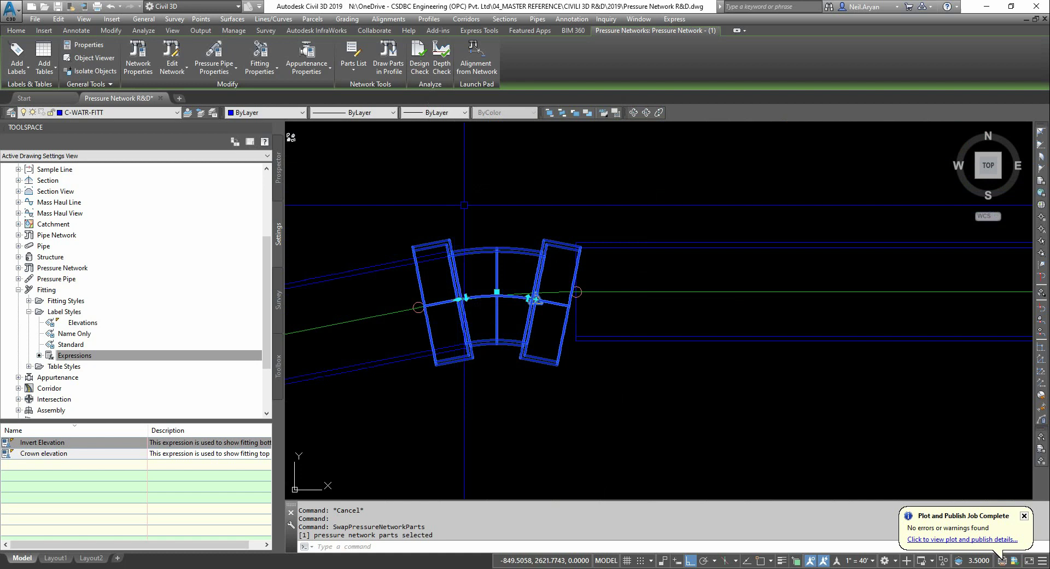
Step: Swap the elbow back to the family elbow-11.25 degree-push on-ductile iron-350 psi and check the elevations in its profile label
right_click(434, 447)
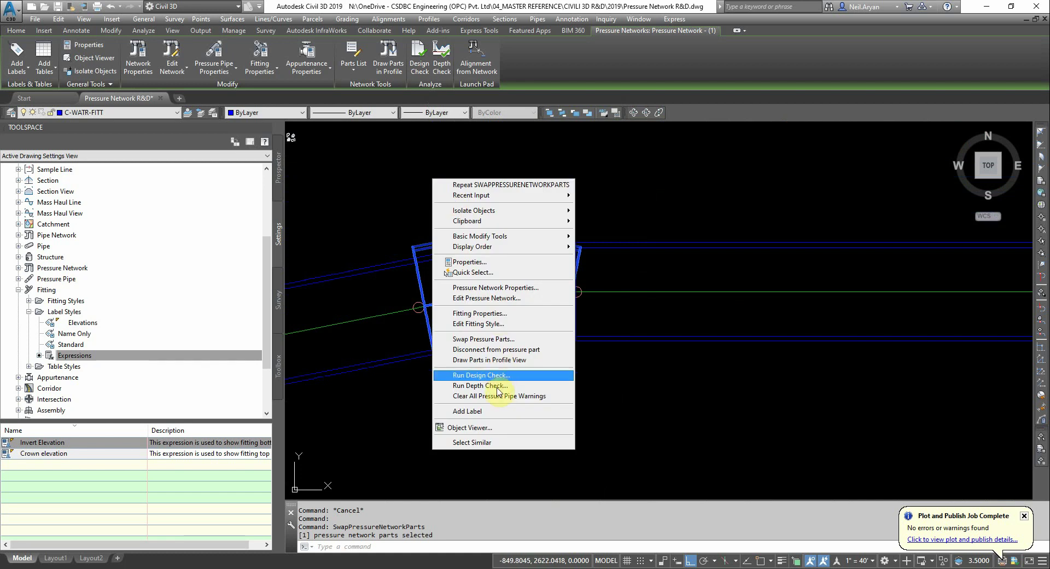
click(480, 340)
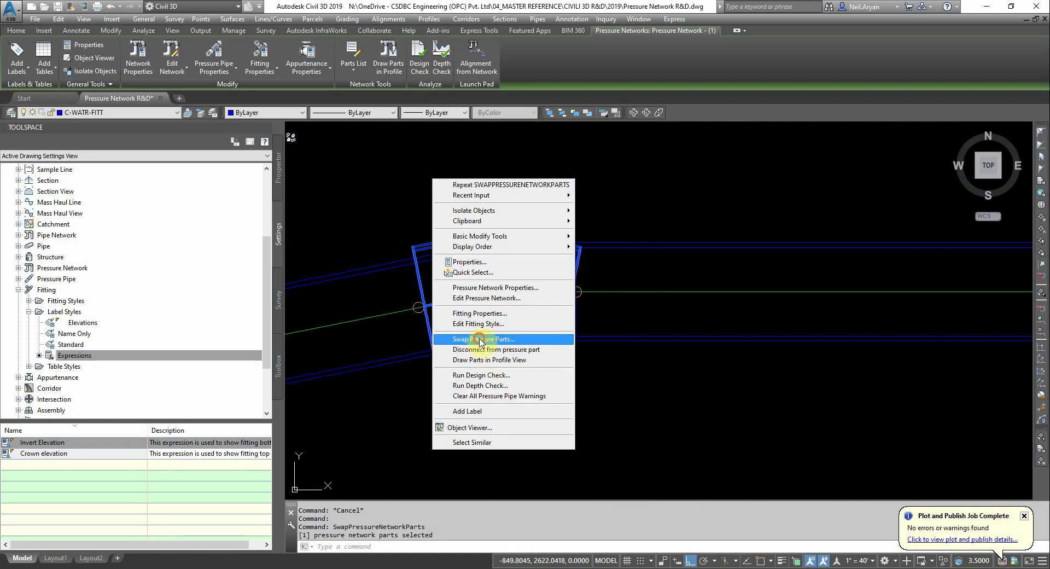
click(473, 257)
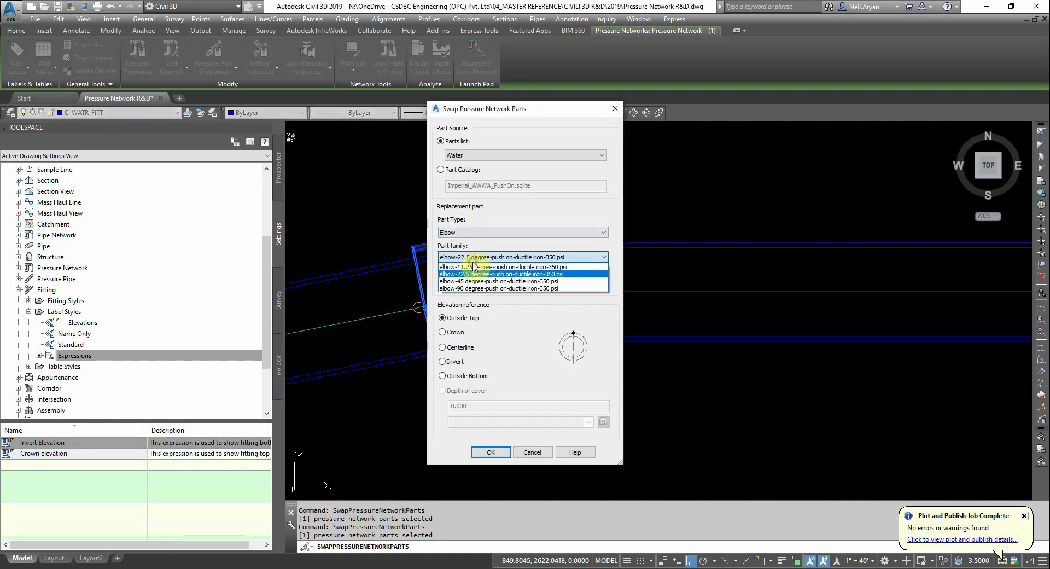
click(484, 268)
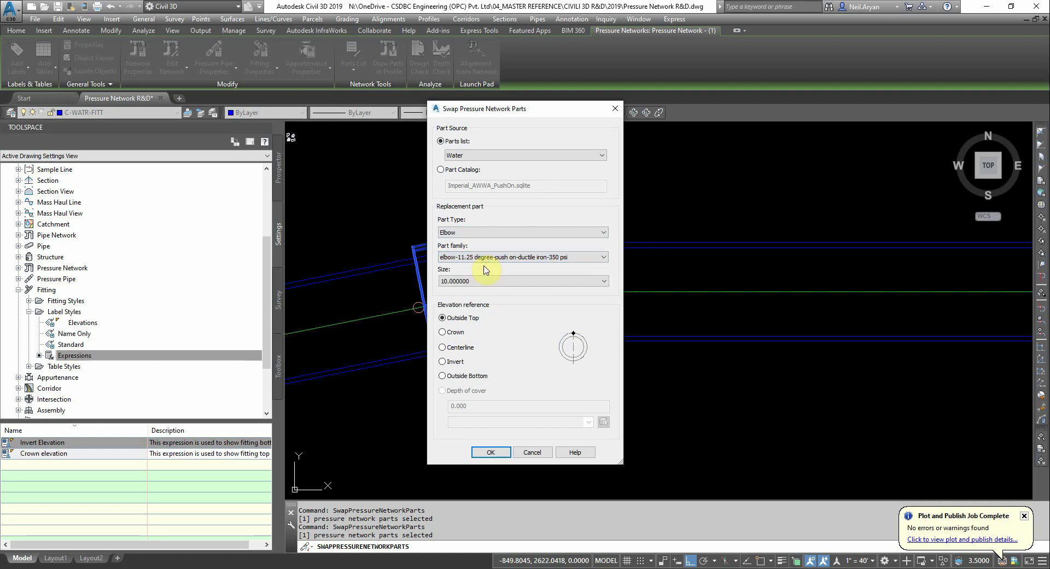
click(491, 453)
scroll(613, 292, down, 8)
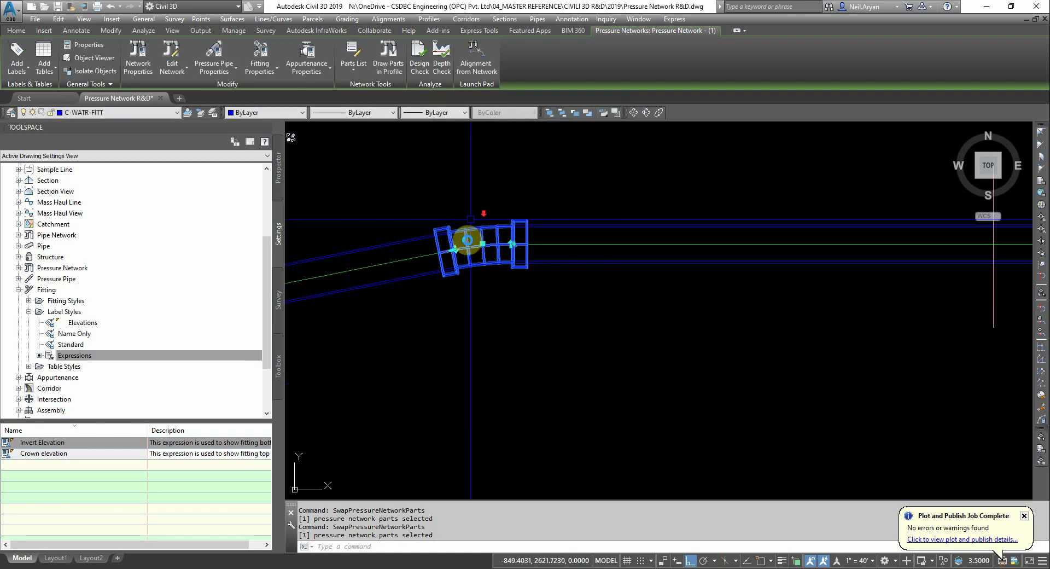
key(Escape)
scroll(820, 237, up, 10)
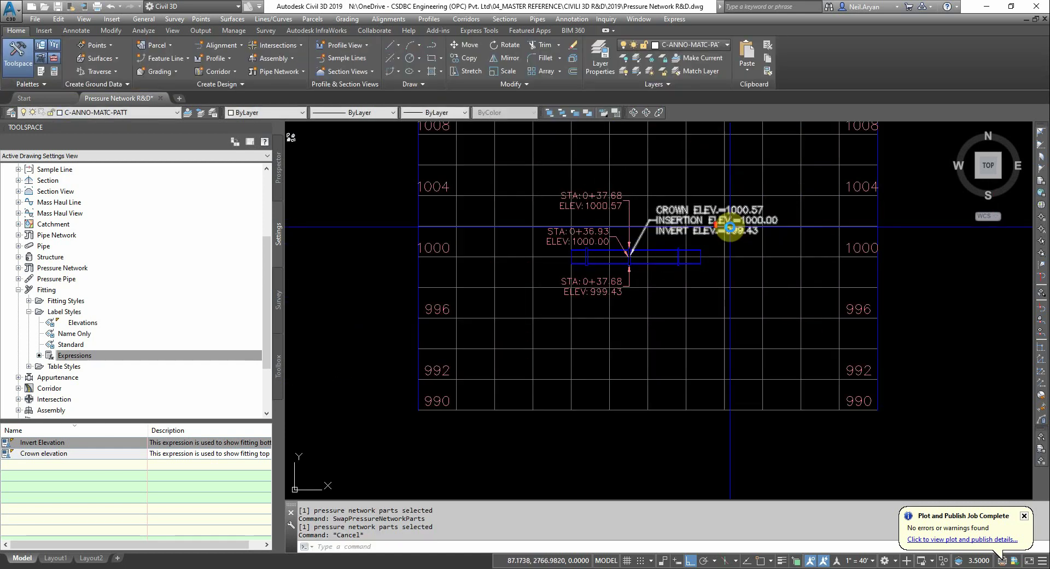
mouse_move(820, 237)
middle_down()
mouse_move(729, 237)
mouse_move(750, 235)
middle_up()
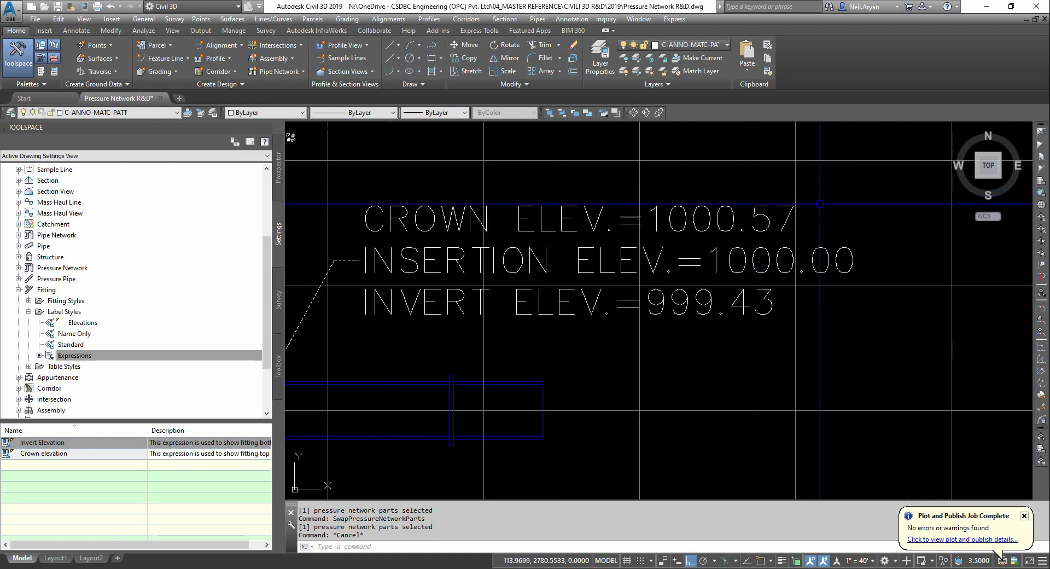
Step: Compare the crown, insertion and invert elevations in the fitting's profile label with the surrounding station elevation labels
scroll(830, 230, down, 2)
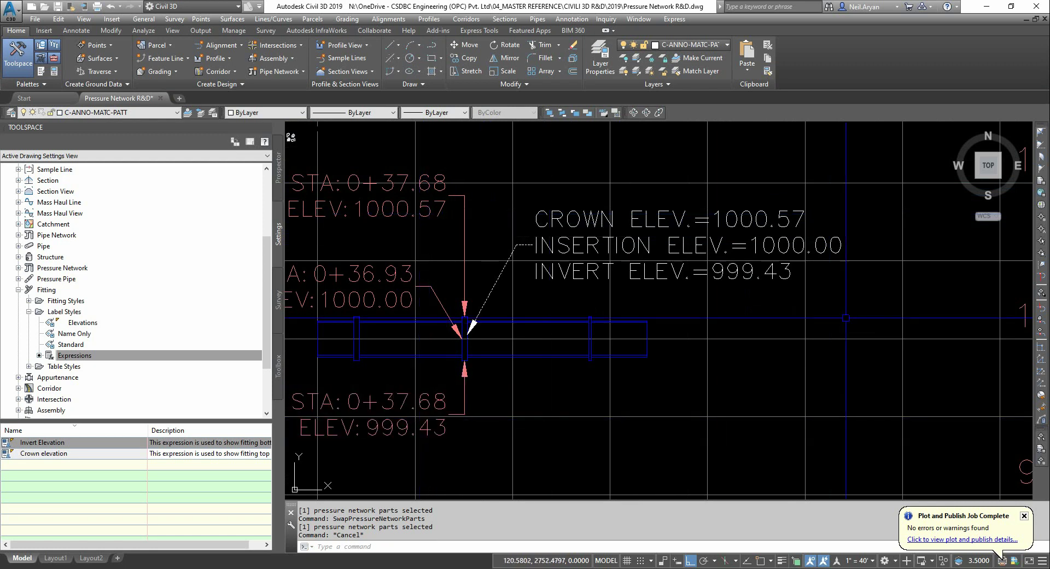
middle_drag(703, 290, 734, 299)
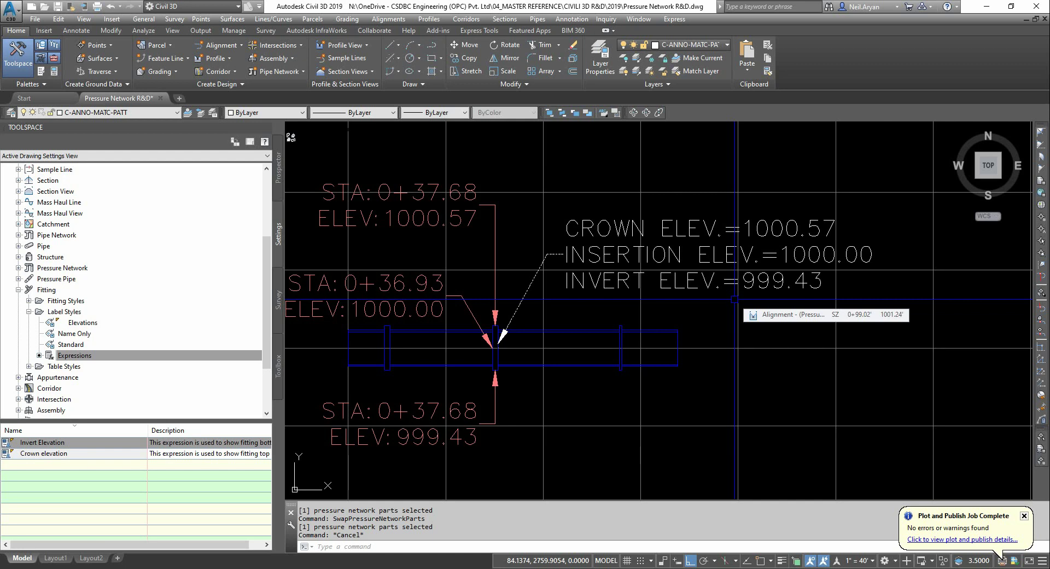
scroll(502, 354, up, 4)
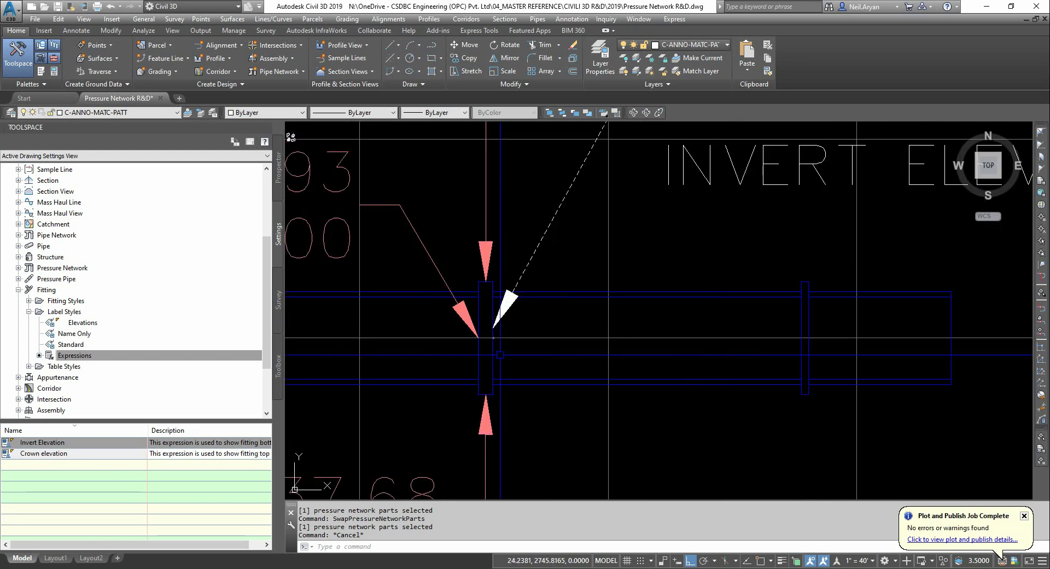
middle_drag(545, 309, 705, 296)
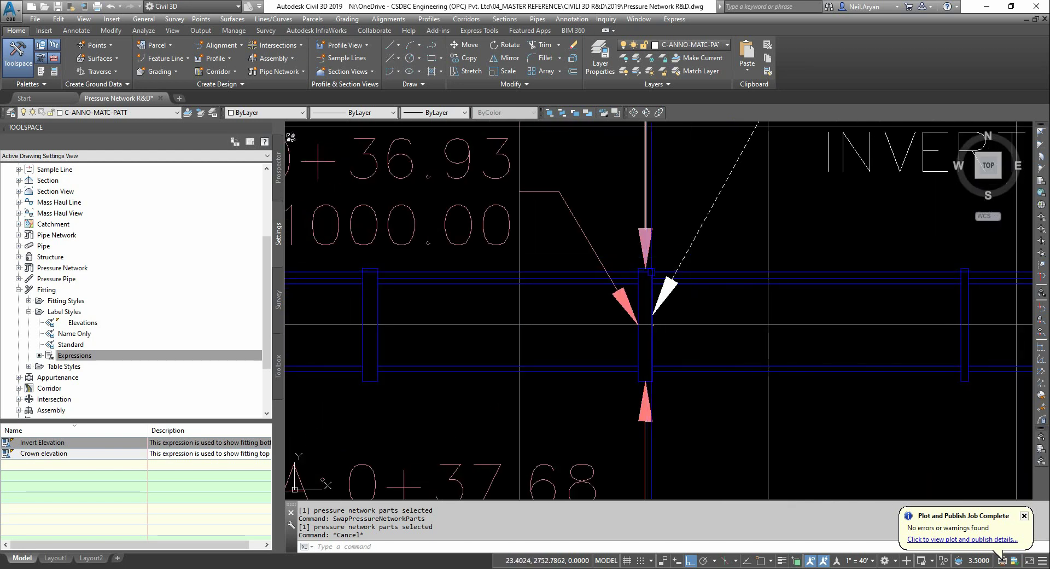
mouse_move(653, 324)
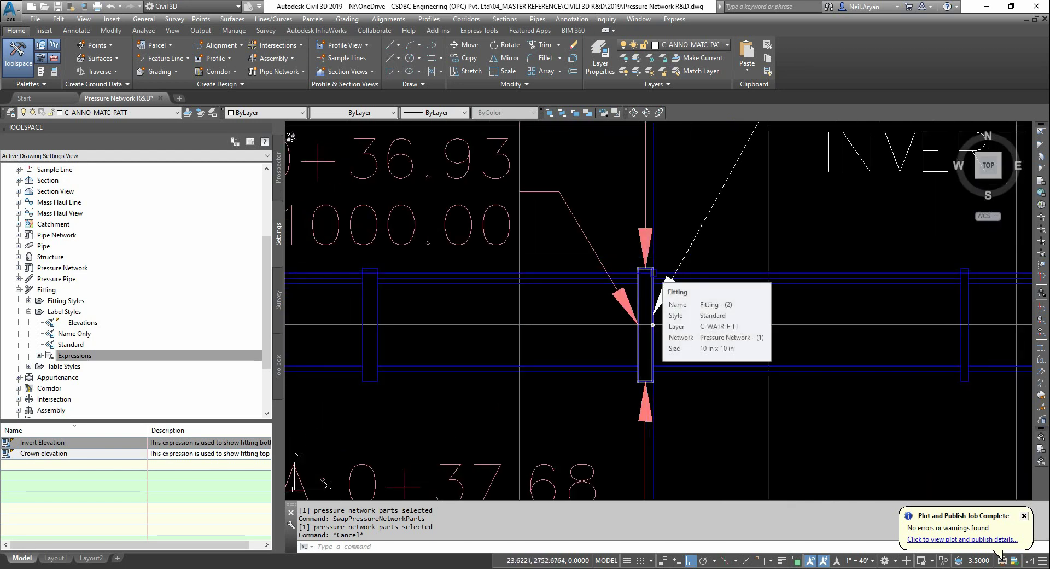
Step: Examine the ductile iron Elbow sizes in the Water parts list through the fitting's pressure network properties, and close without changes
click(652, 324)
right_click(673, 209)
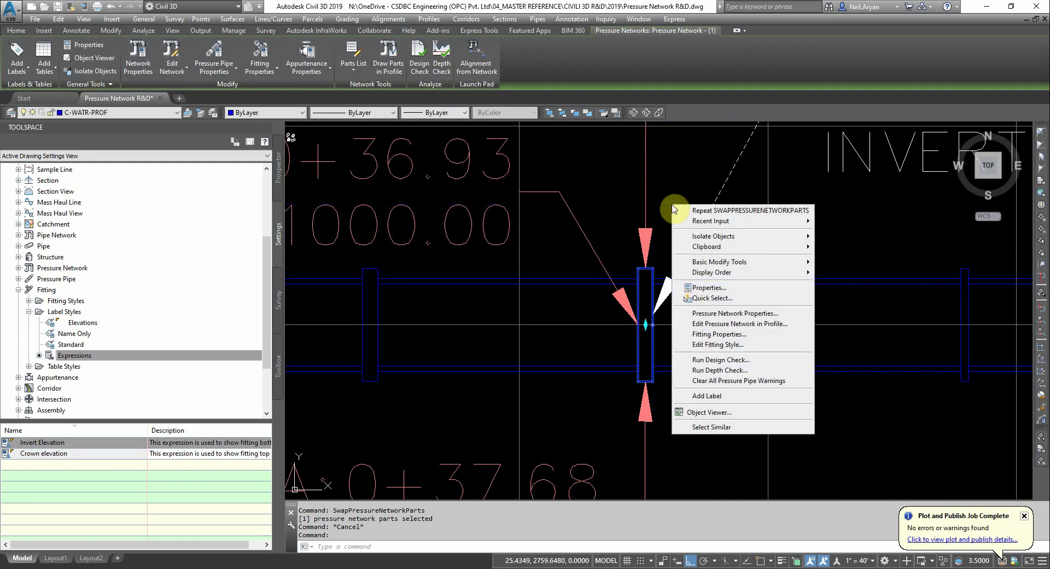
key(Escape)
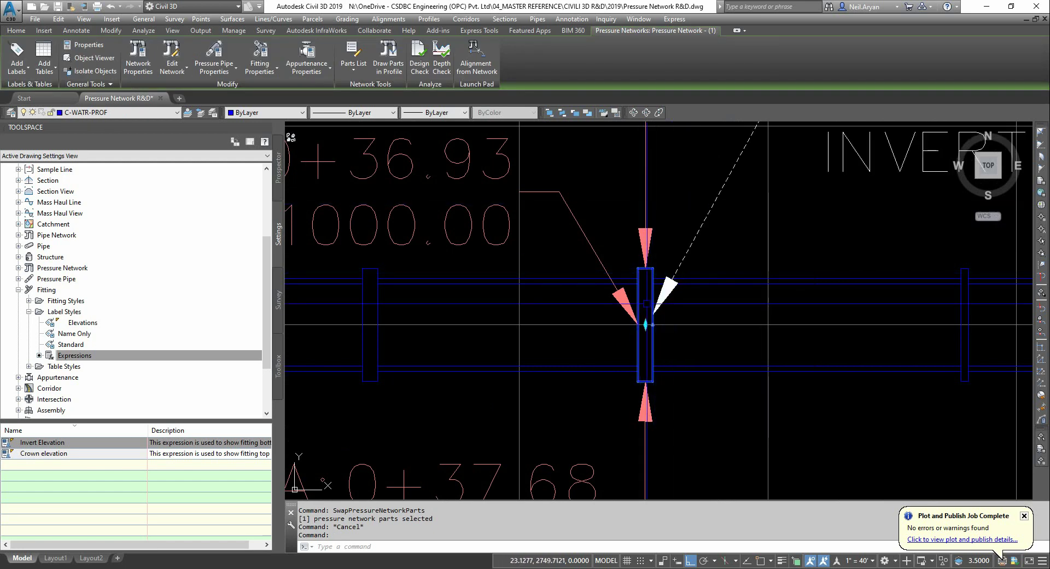
click(143, 55)
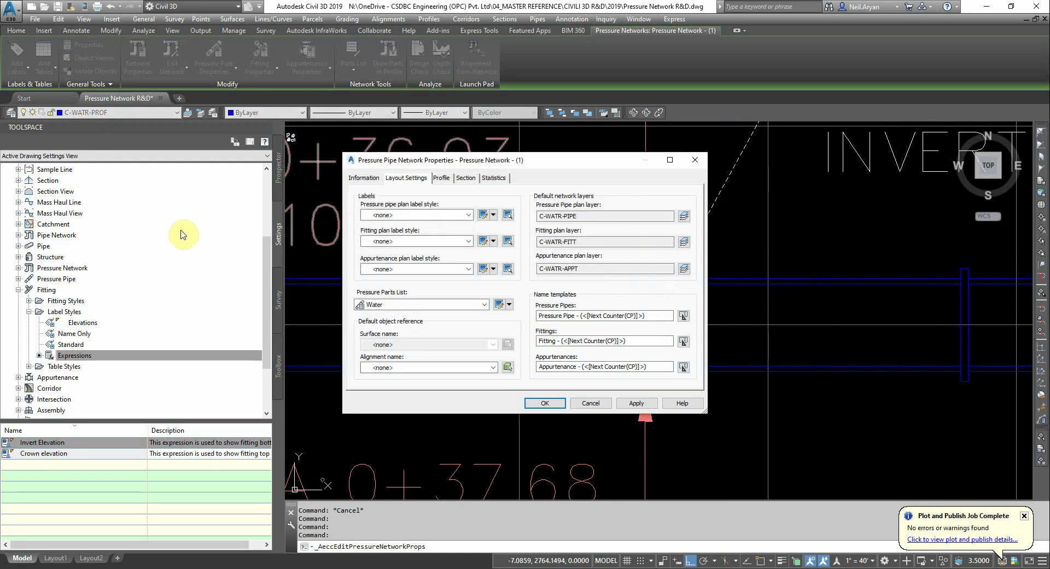
click(497, 305)
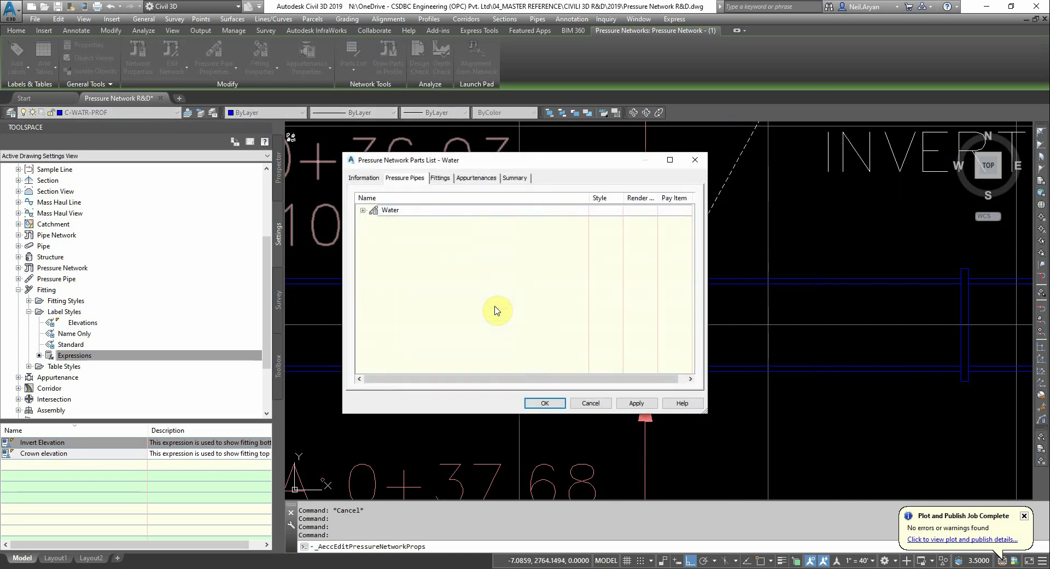
click(439, 178)
click(362, 209)
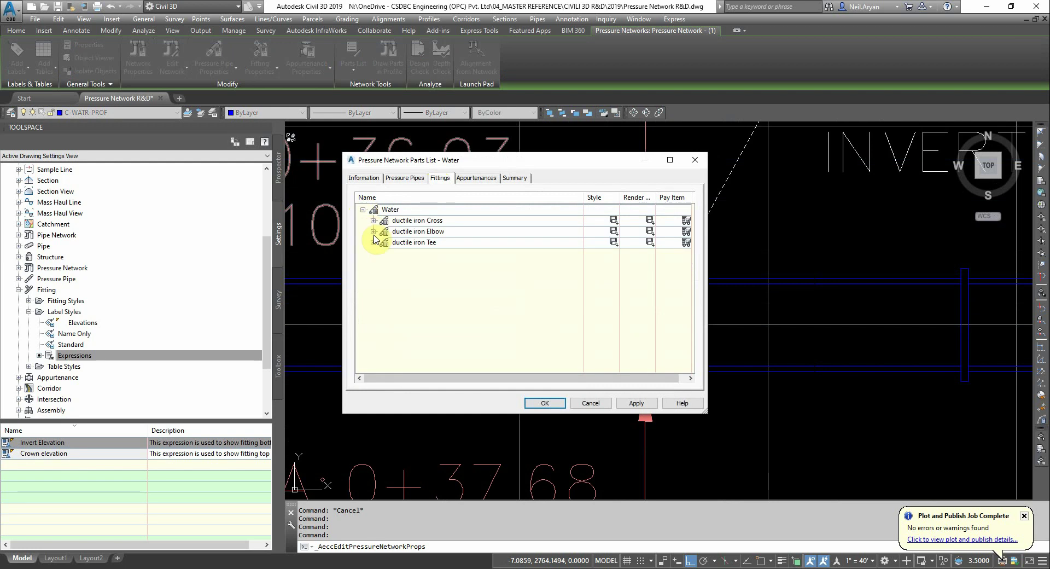
click(373, 231)
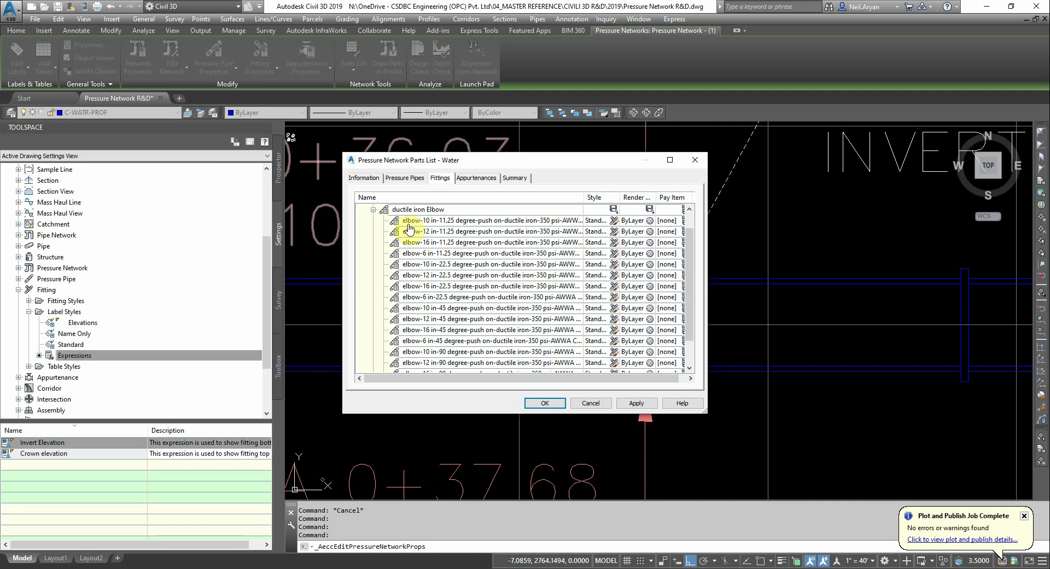
drag(590, 201, 603, 201)
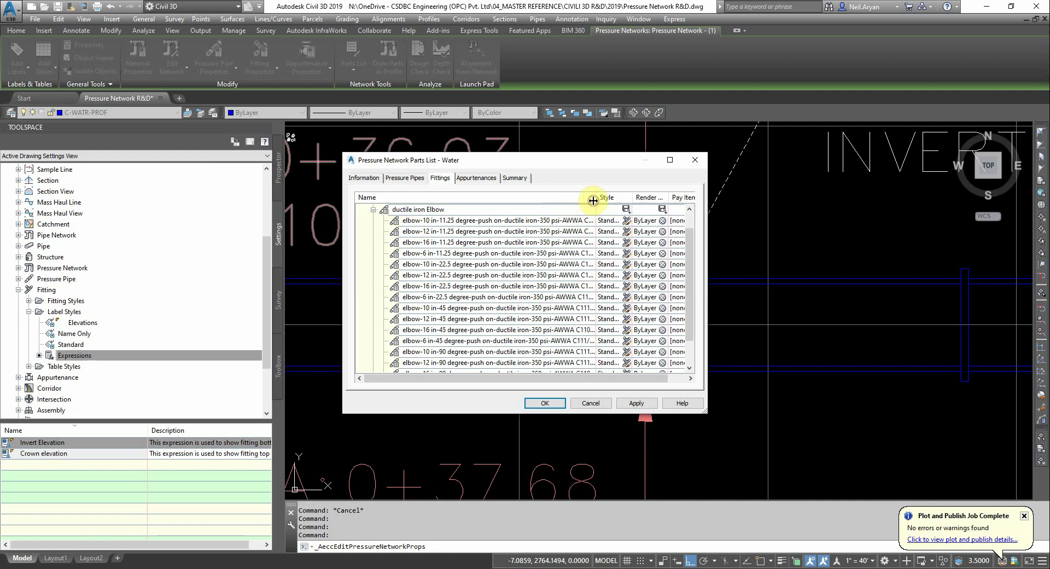
click(591, 403)
click(591, 402)
key(Escape)
Step: Swap the elbow in plan for size 12.000000 of the family elbow-11.25 degree-push on-ductile iron-350 psi and clear the selection
scroll(672, 258, down, 10)
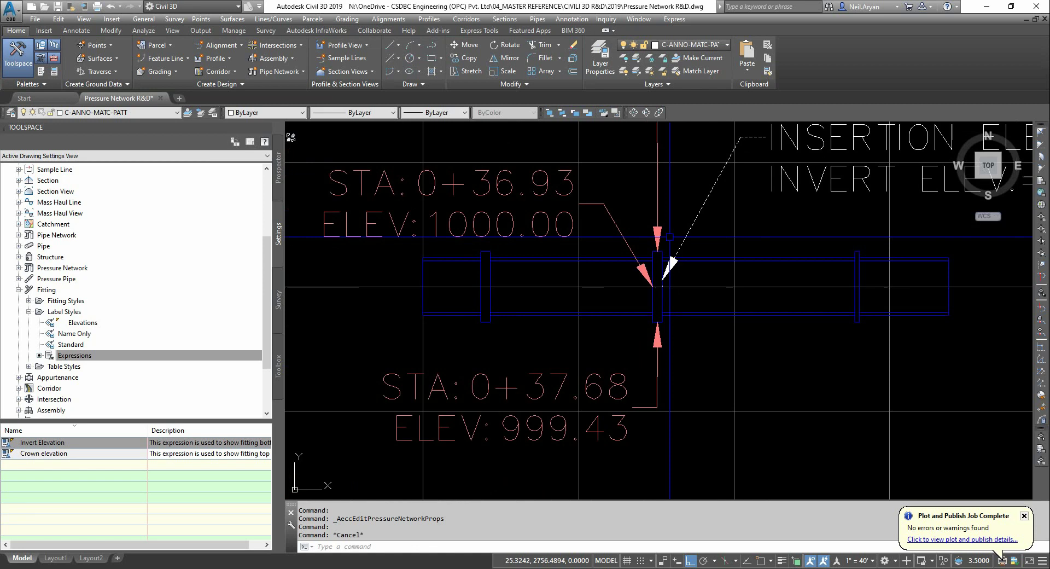
scroll(815, 264, down, 3)
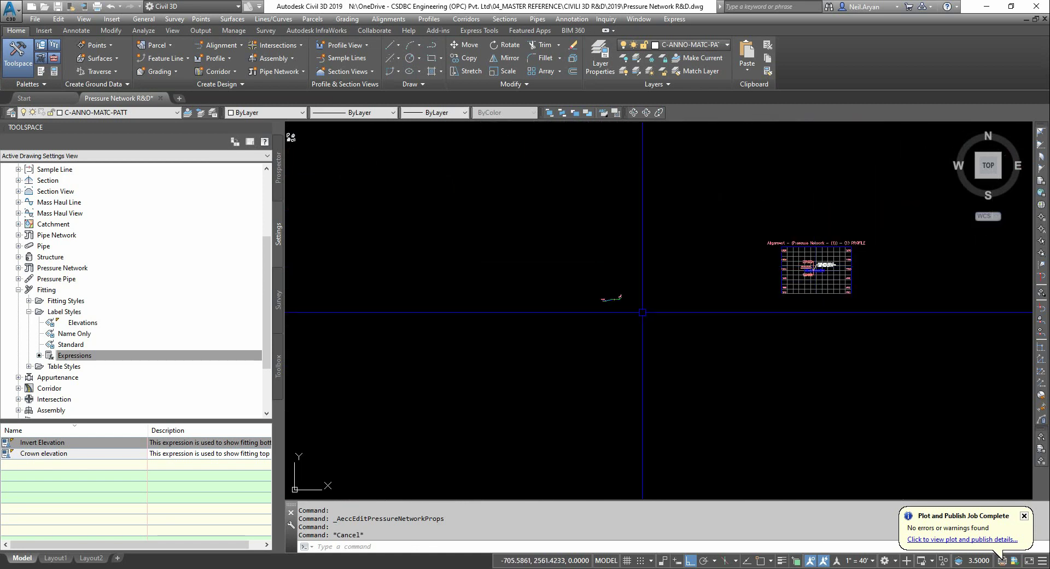
middle_drag(606, 298, 705, 281)
scroll(722, 288, up, 6)
scroll(789, 261, up, 3)
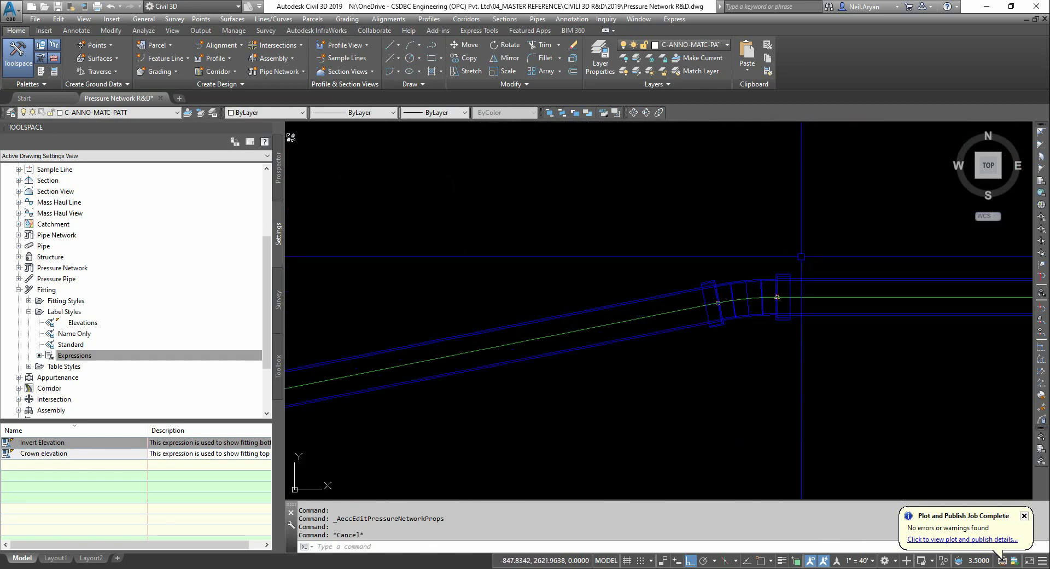
click(747, 298)
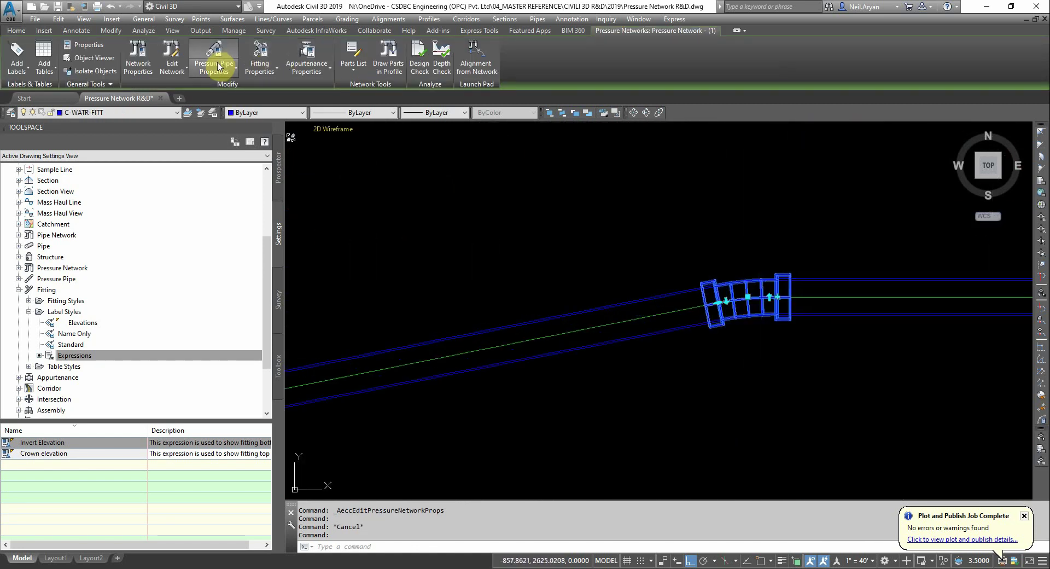
right_click(488, 187)
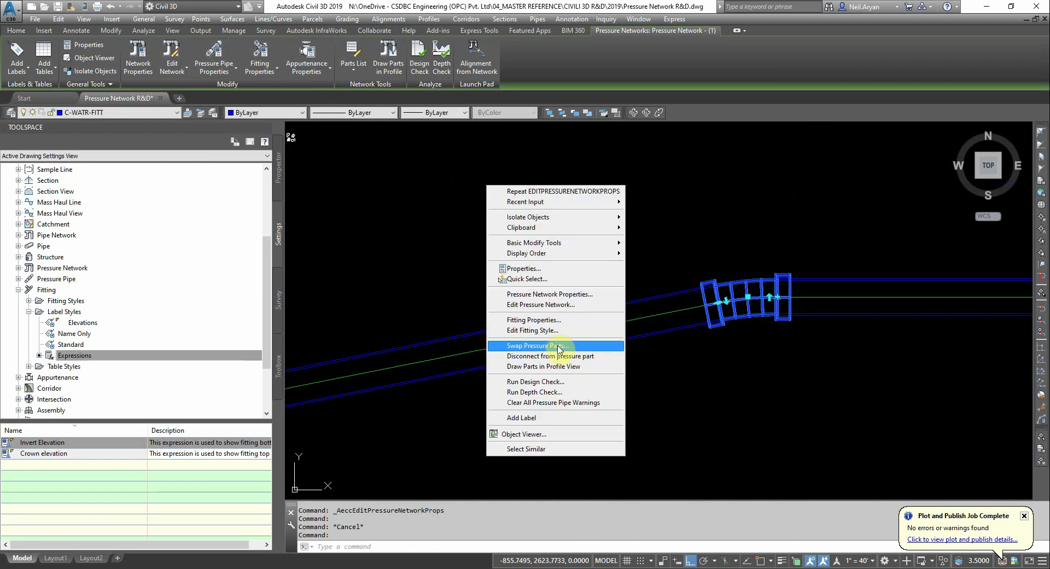
click(557, 345)
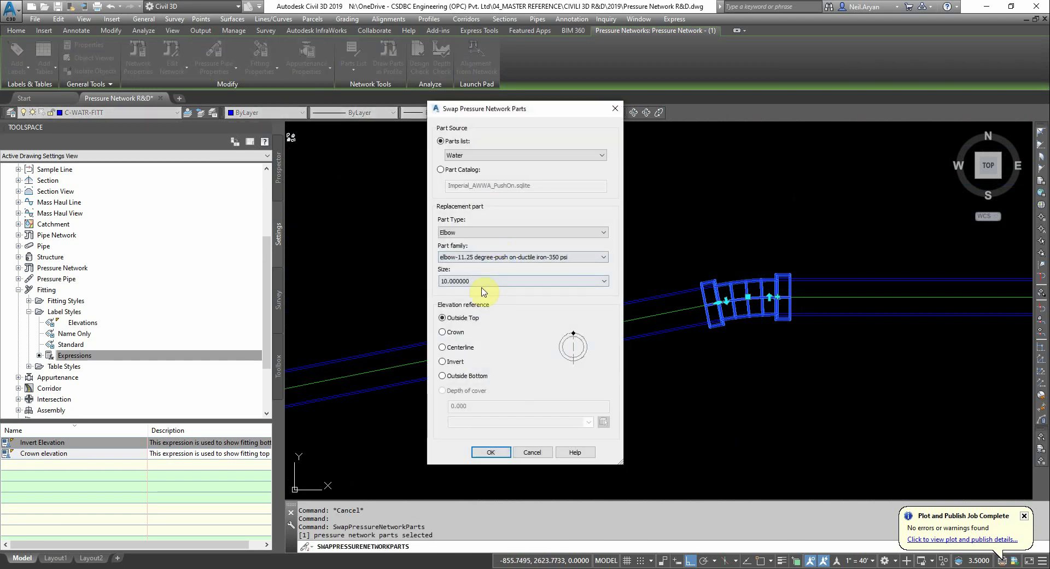
click(483, 282)
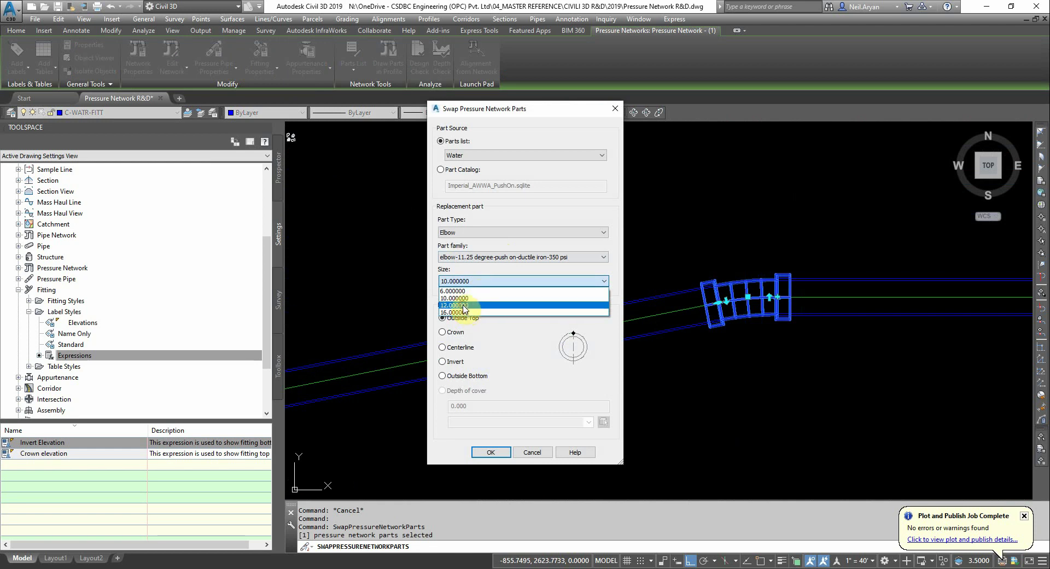
click(463, 305)
click(499, 455)
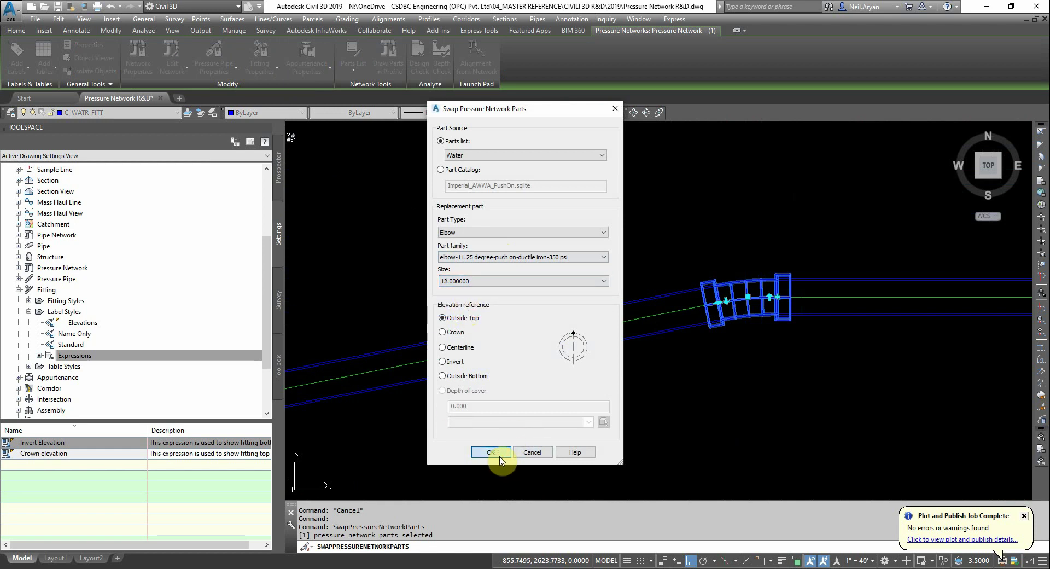
scroll(764, 302, up, 3)
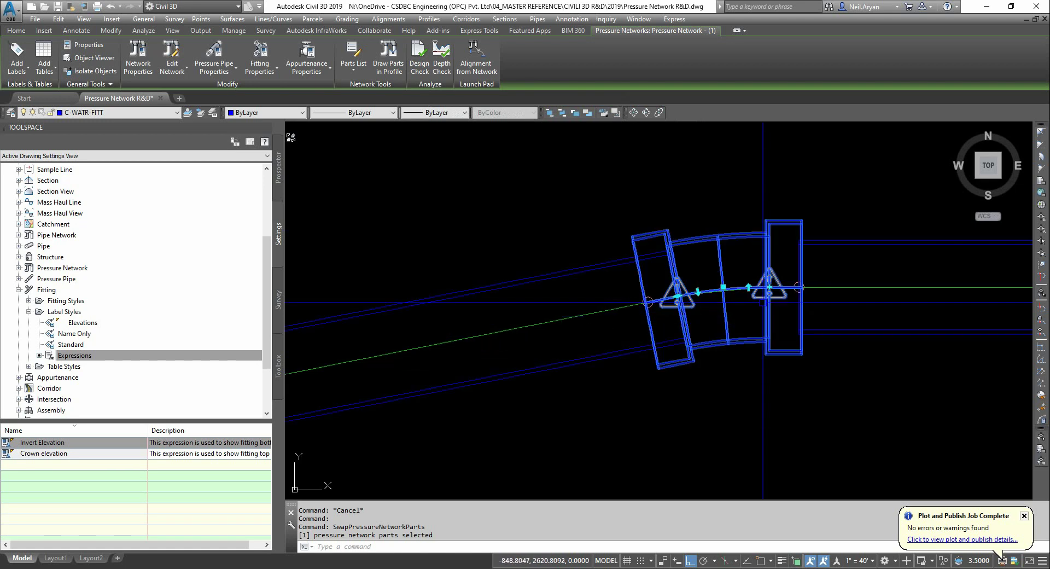
scroll(547, 274, down, 5)
key(Escape)
Step: Check the elevations in the swapped fitting's profile label and regenerate the whole drawing
scroll(646, 209, up, 5)
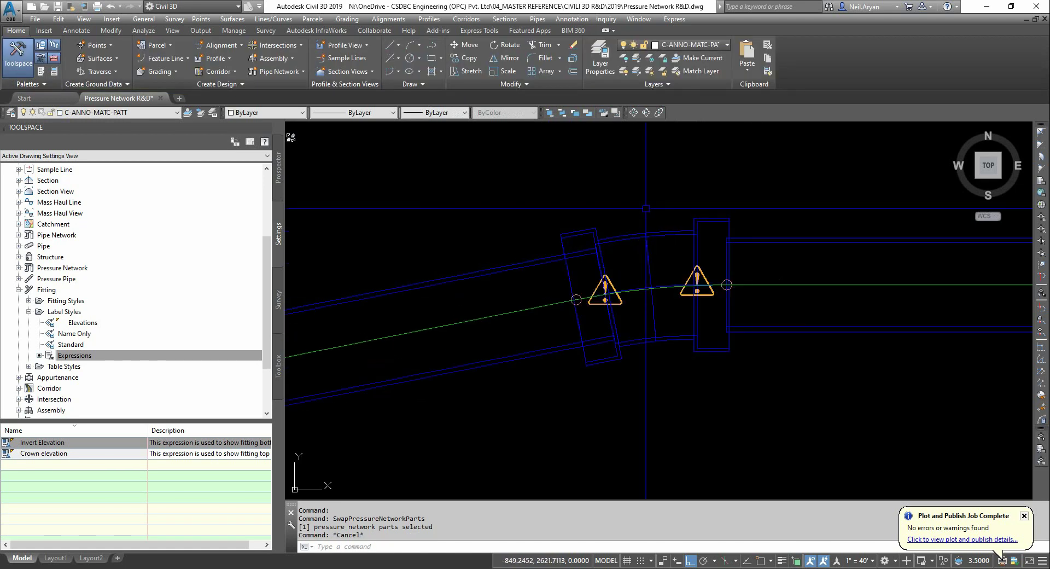
scroll(646, 208, down, 5)
scroll(602, 227, up, 4)
scroll(520, 229, down, 4)
scroll(412, 270, up, 4)
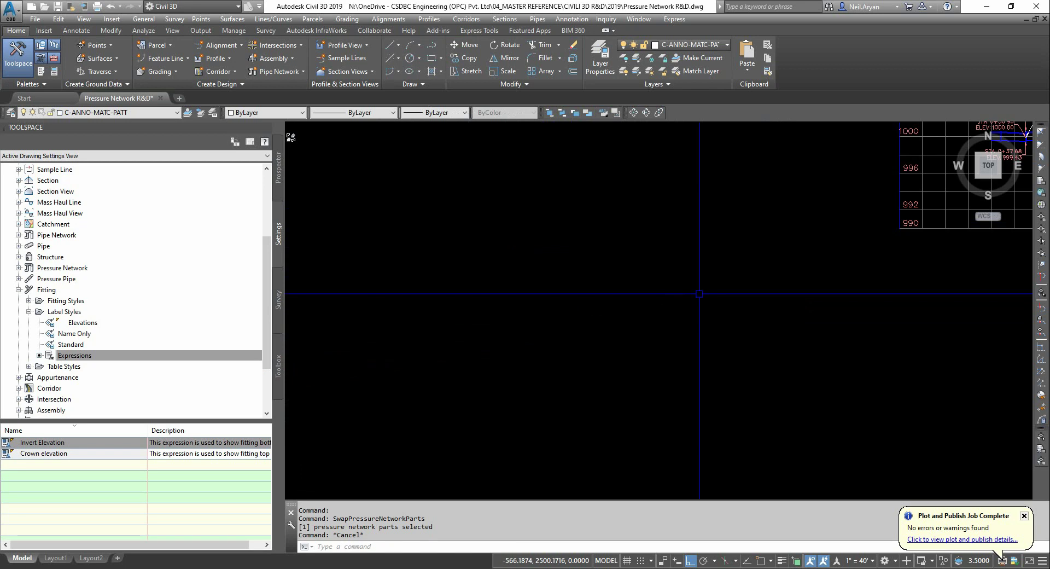
scroll(700, 294, down, 3)
scroll(602, 328, up, 8)
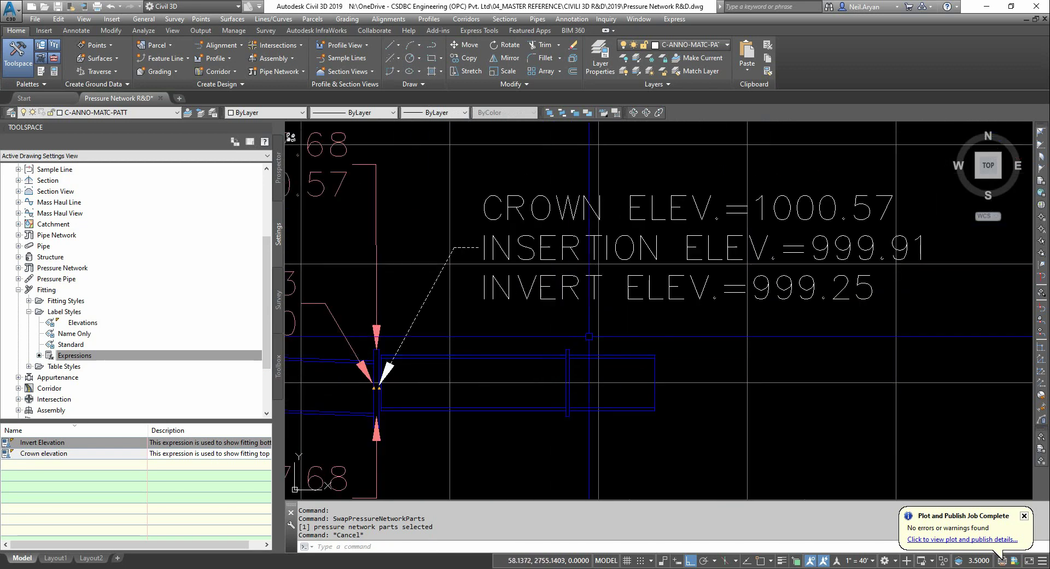
scroll(589, 336, down, 4)
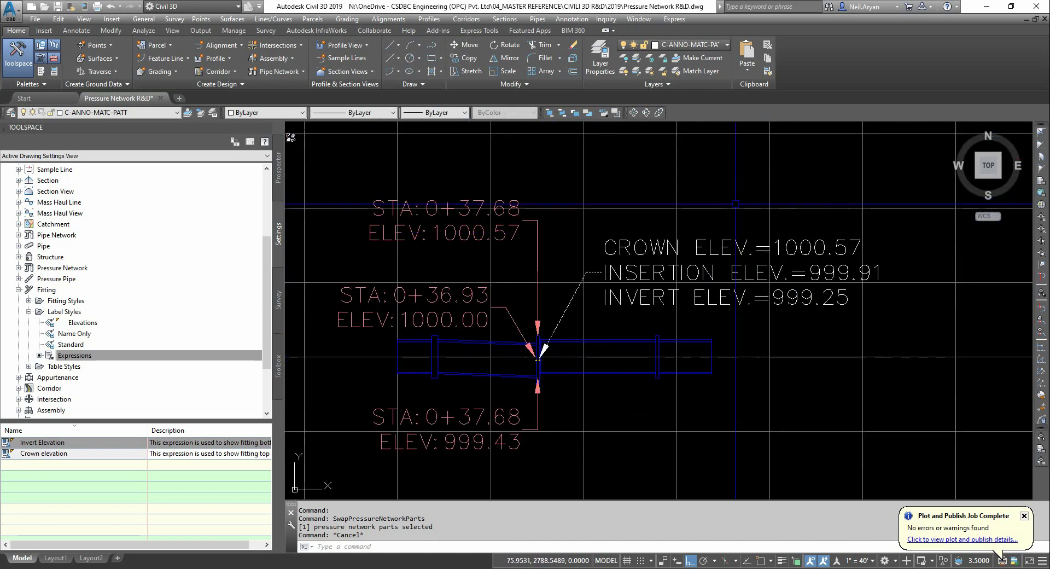
key(Return)
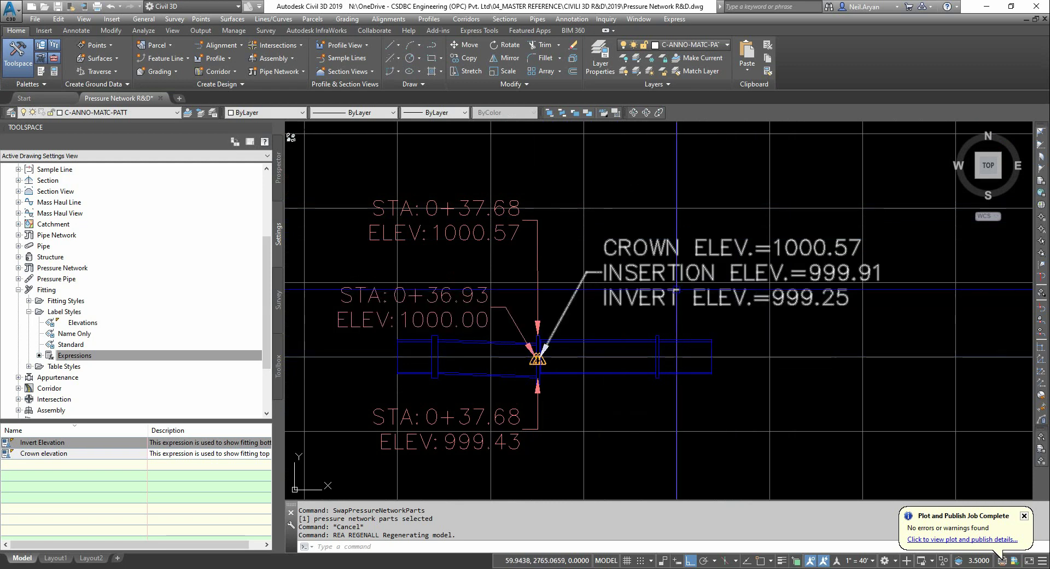
Step: Examine where the station elevation label markers sit relative to the outer edges of the swapped fitting in the profile view
scroll(559, 336, up, 6)
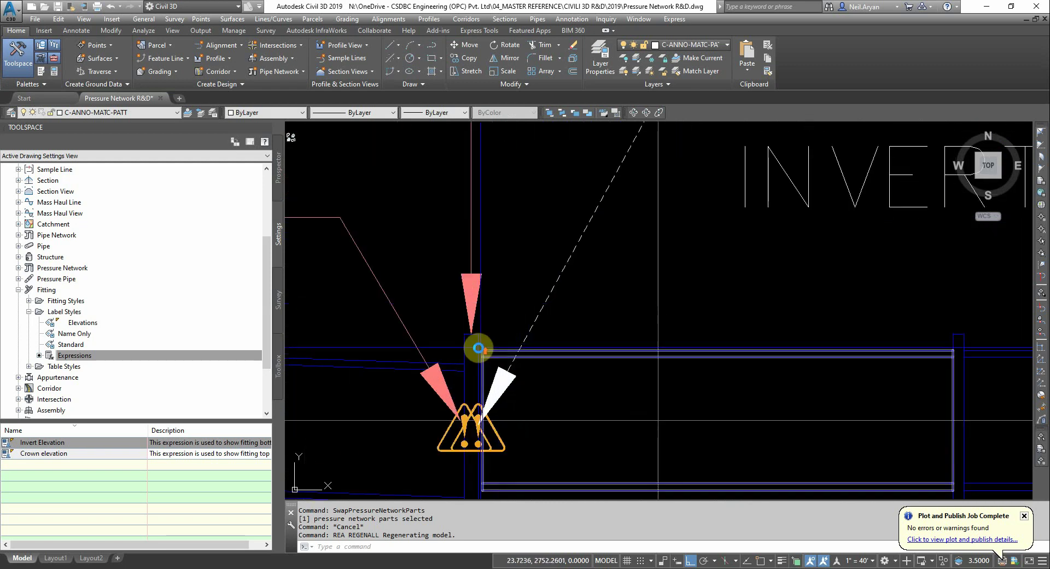
scroll(476, 350, up, 5)
scroll(466, 360, down, 4)
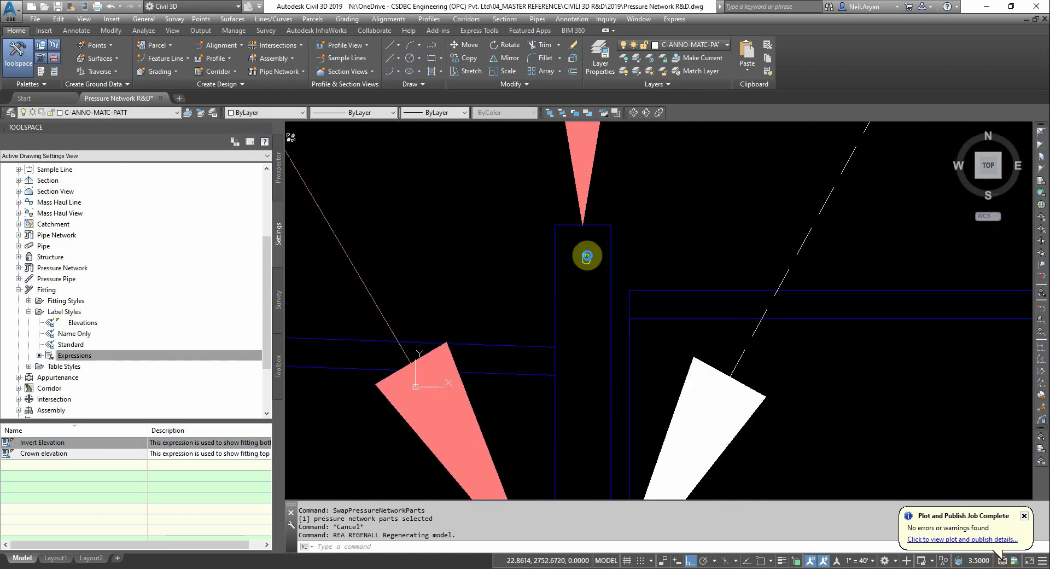
scroll(594, 350, down, 3)
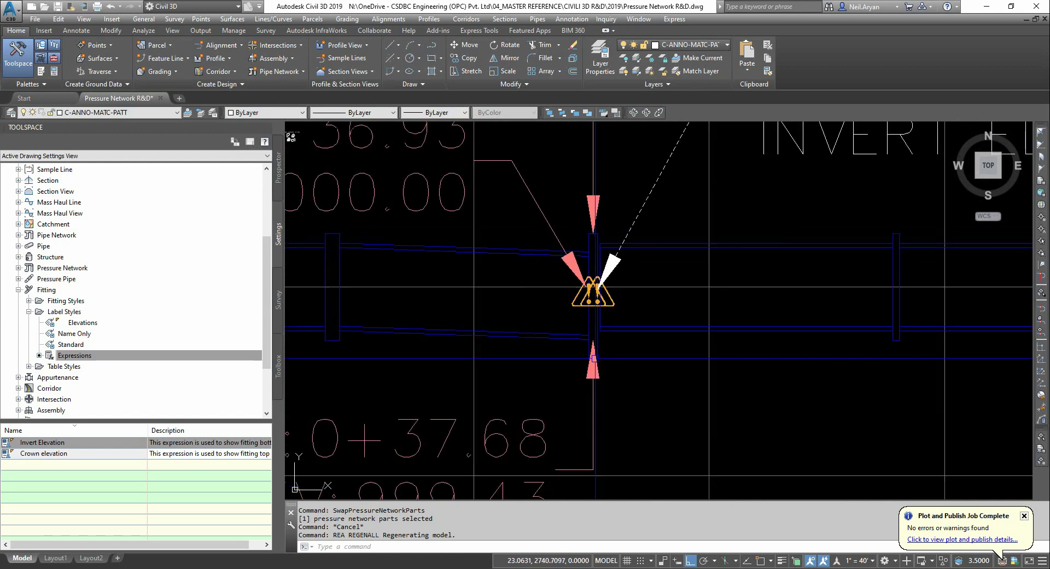
scroll(596, 350, up, 6)
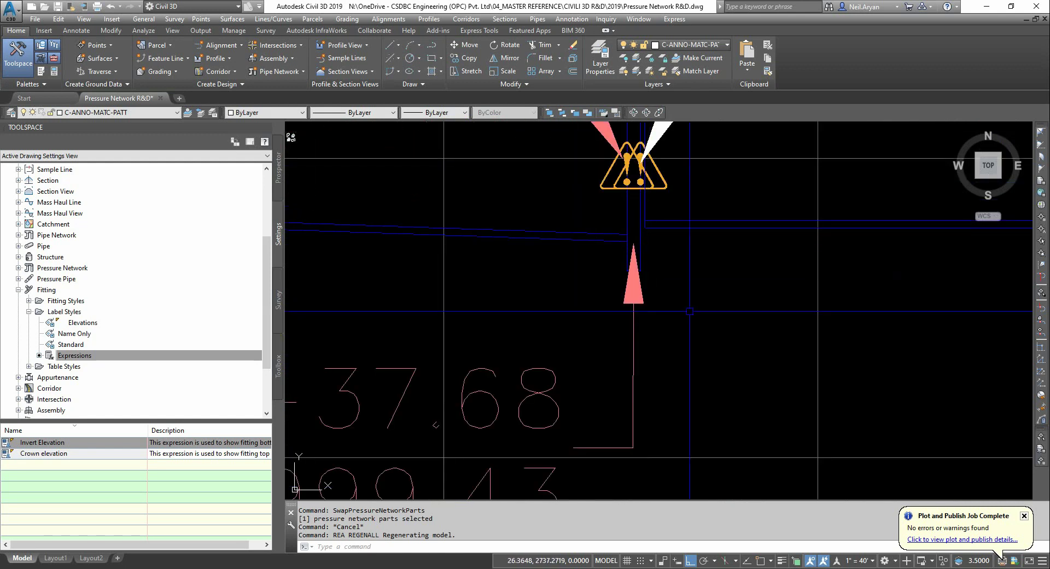
middle_drag(711, 276, 579, 288)
scroll(569, 284, down, 4)
mouse_move(547, 322)
middle_down()
mouse_move(471, 343)
mouse_move(633, 300)
middle_up()
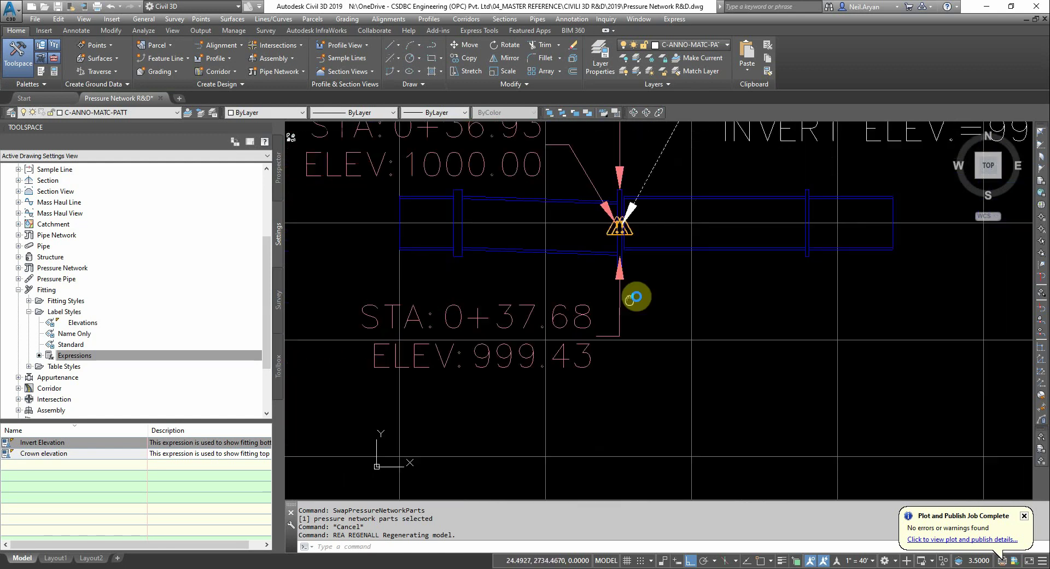
Step: Move the marker of the station elevation label below the fitting to the midpoint of the fitting's bottom edge in profile
scroll(633, 301, up, 3)
click(656, 263)
click(602, 306)
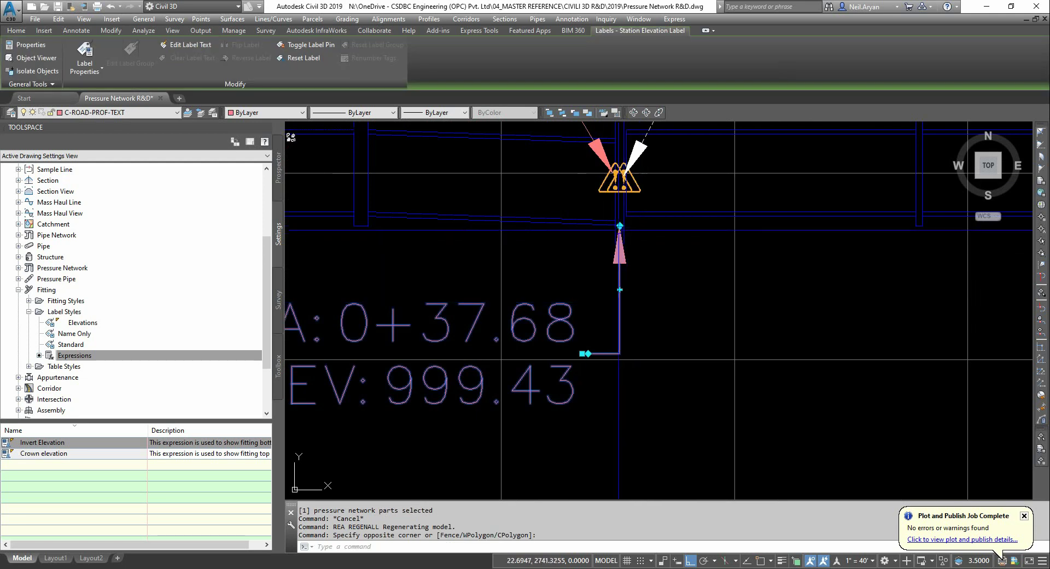
click(620, 225)
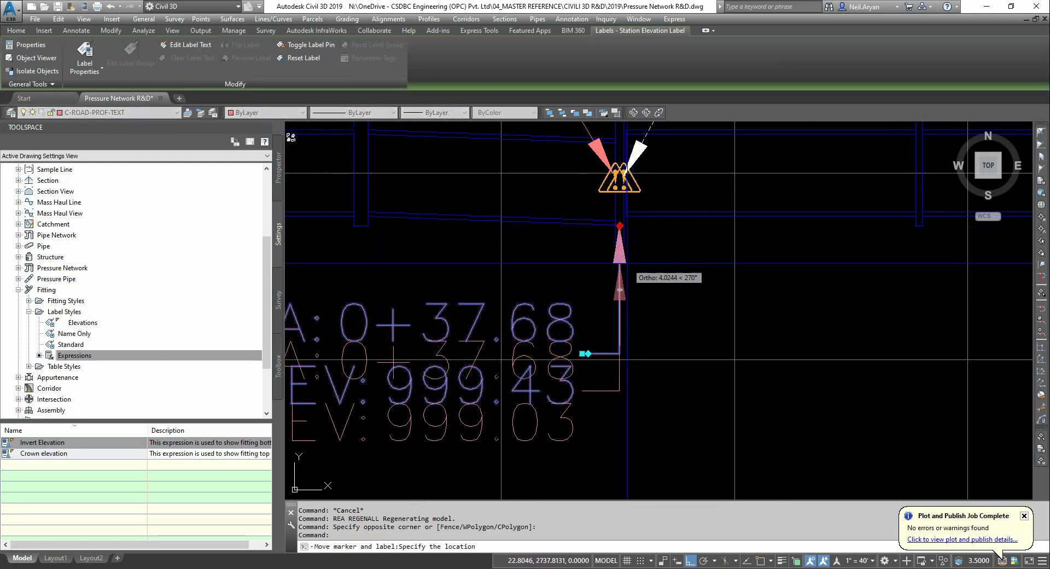
text(mid)
key(Return)
scroll(620, 290, up, 3)
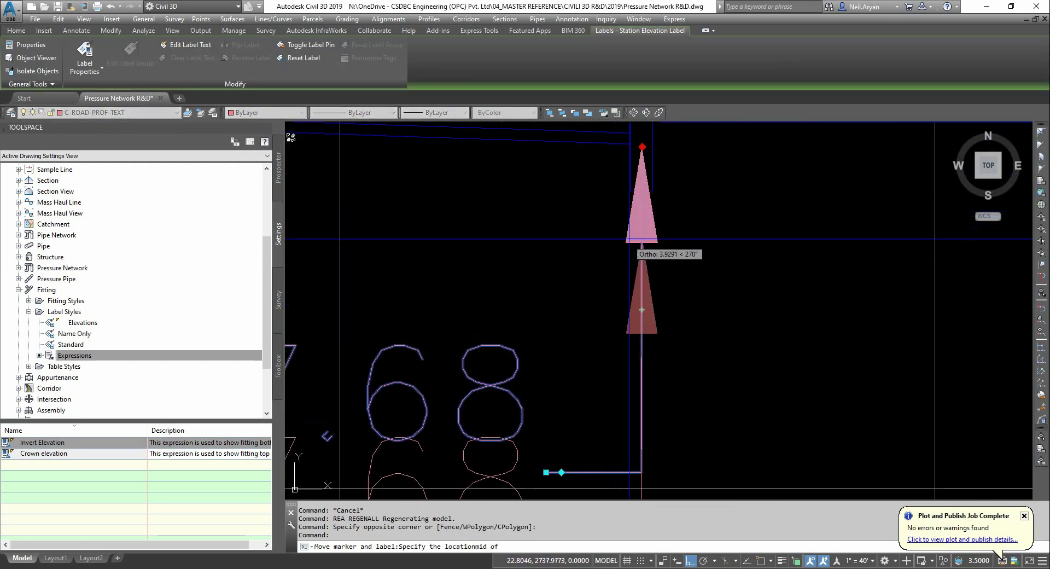
scroll(642, 198, down, 2)
key(Escape)
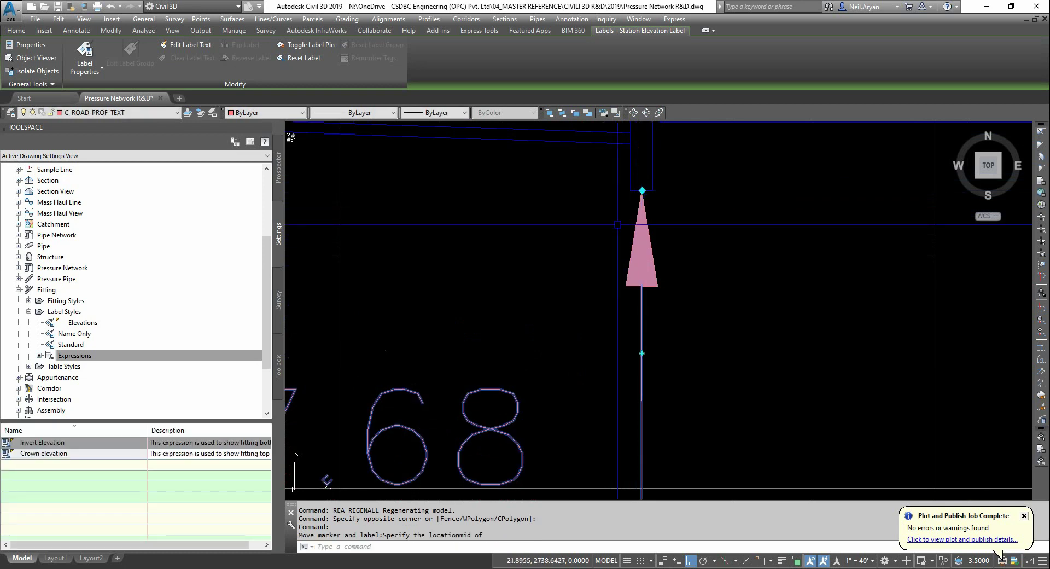
Step: Compare the crown and invert elevations in the fitting's profile label with the station elevation labels above and below the fitting
scroll(688, 196, down, 2)
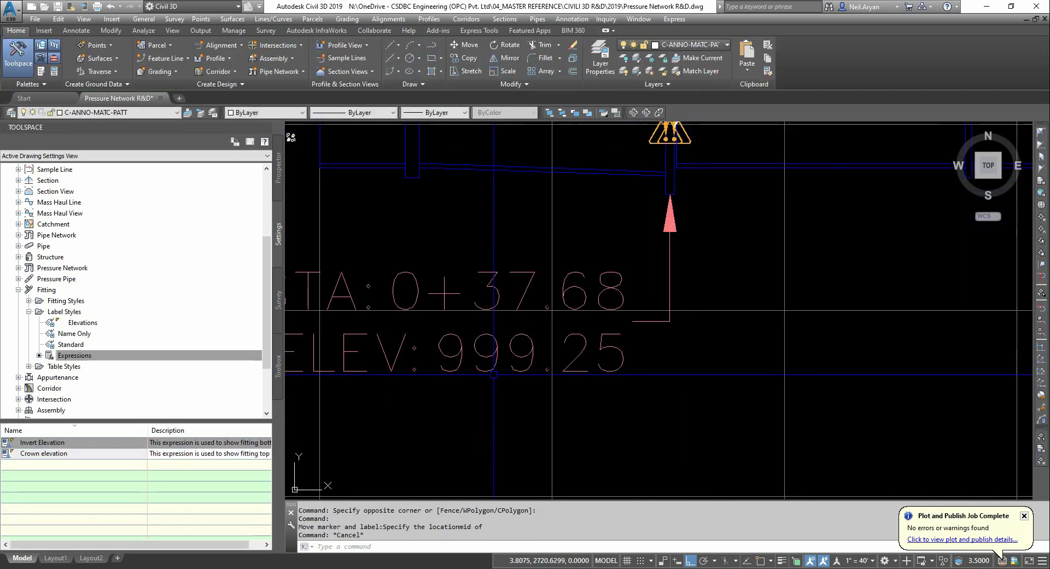
scroll(498, 374, down, 3)
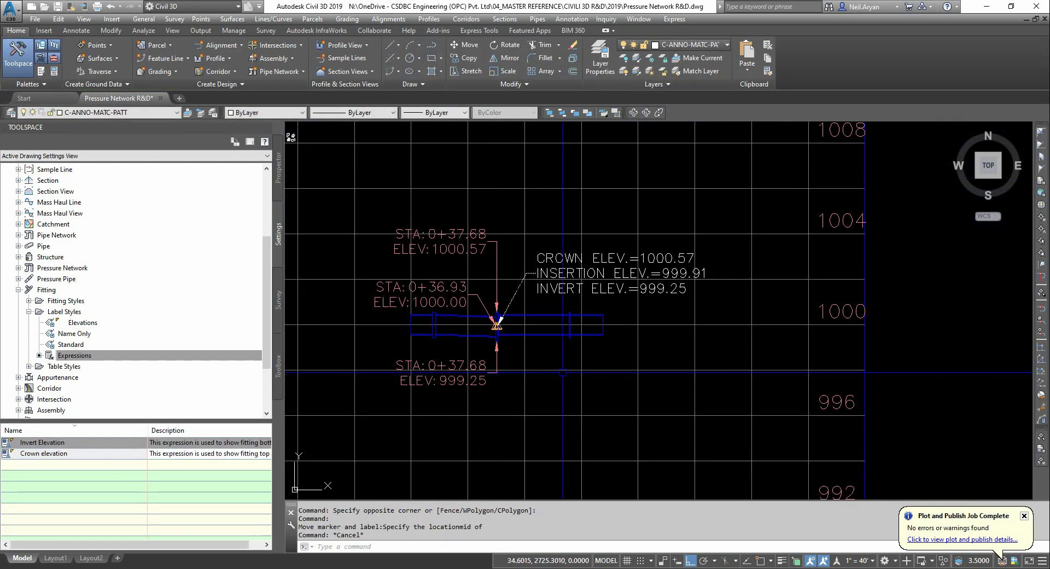
scroll(661, 297, up, 1)
scroll(660, 297, up, 4)
scroll(807, 317, down, 2)
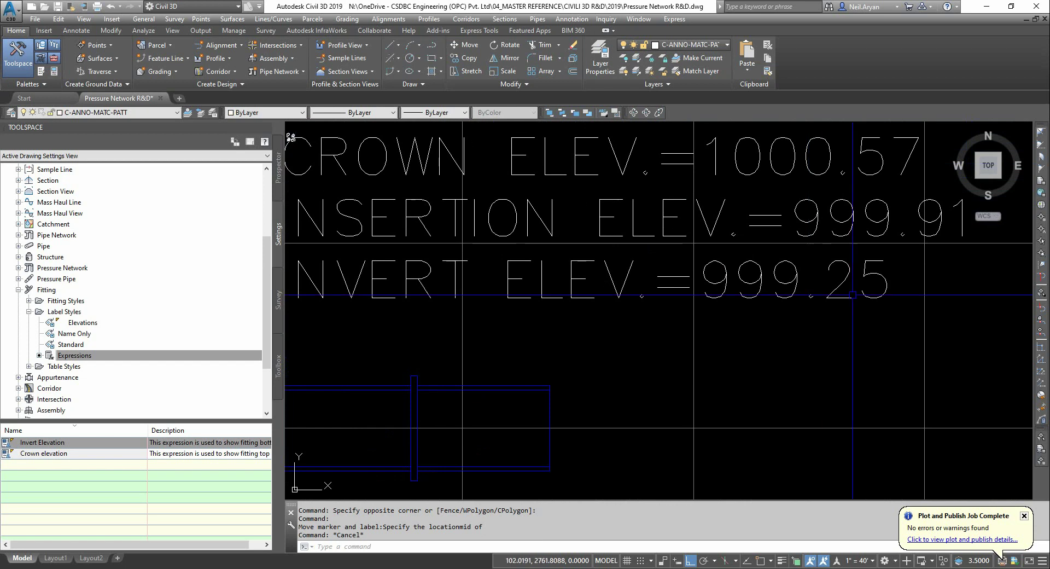
scroll(854, 295, down, 1)
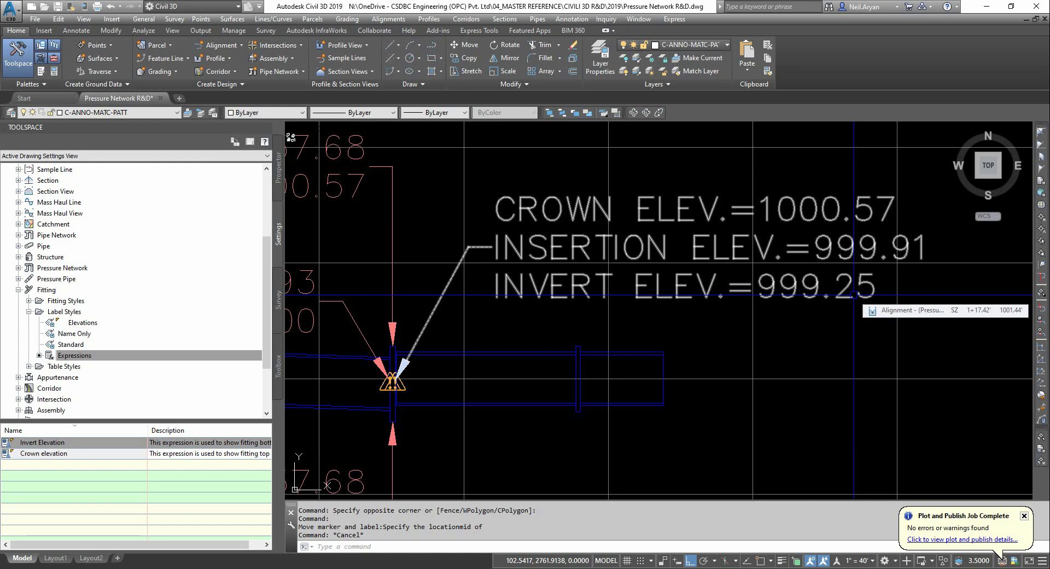
Step: Switch to Content Catalog Editor, review the elbow sizes' SDR values including the 16 in part, and return to the fitting label in Civil 3D
key(alt+Tab)
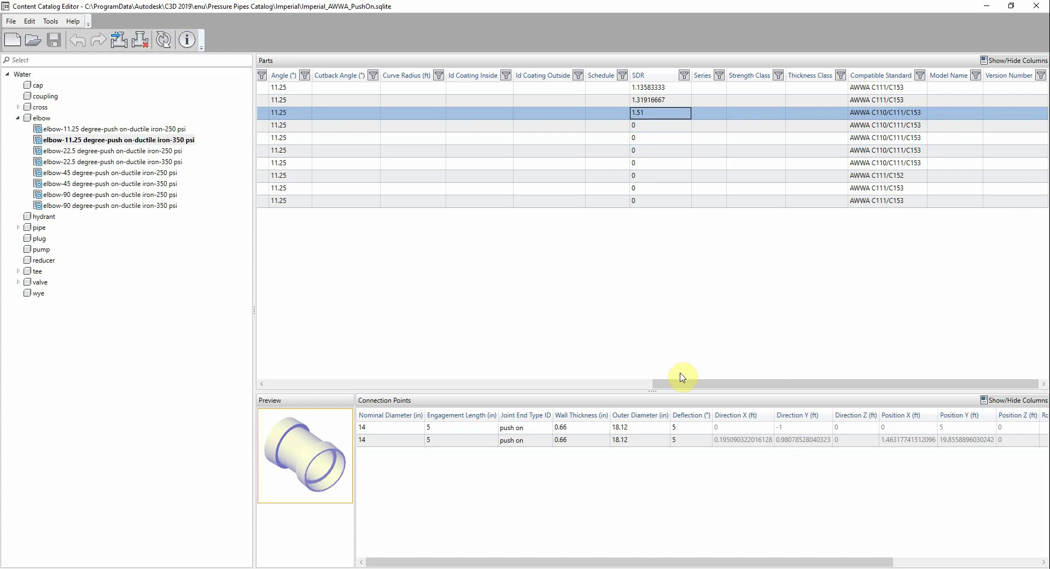
drag(677, 383, 259, 377)
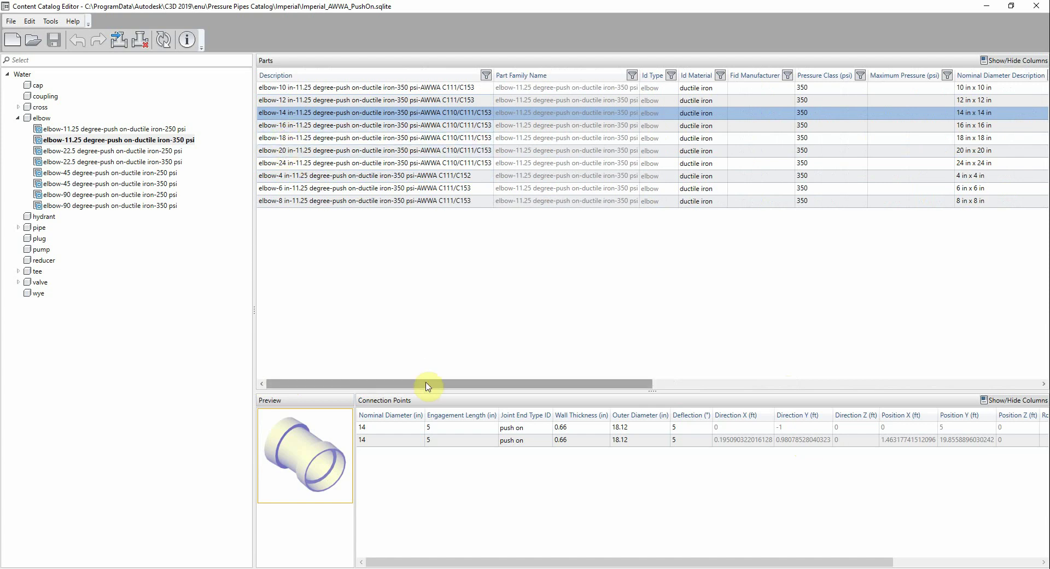
drag(429, 386, 738, 372)
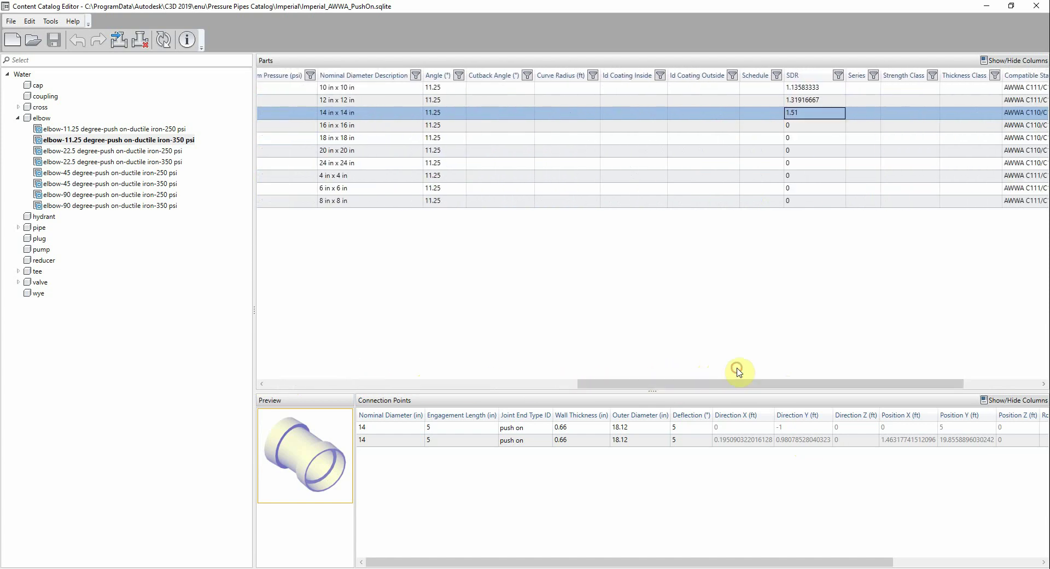
click(798, 127)
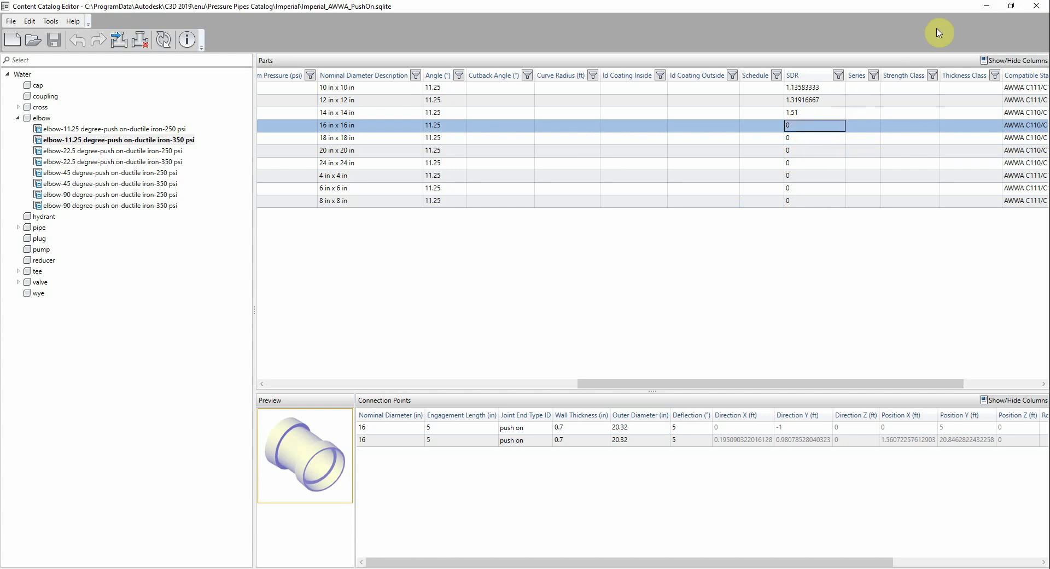
click(992, 8)
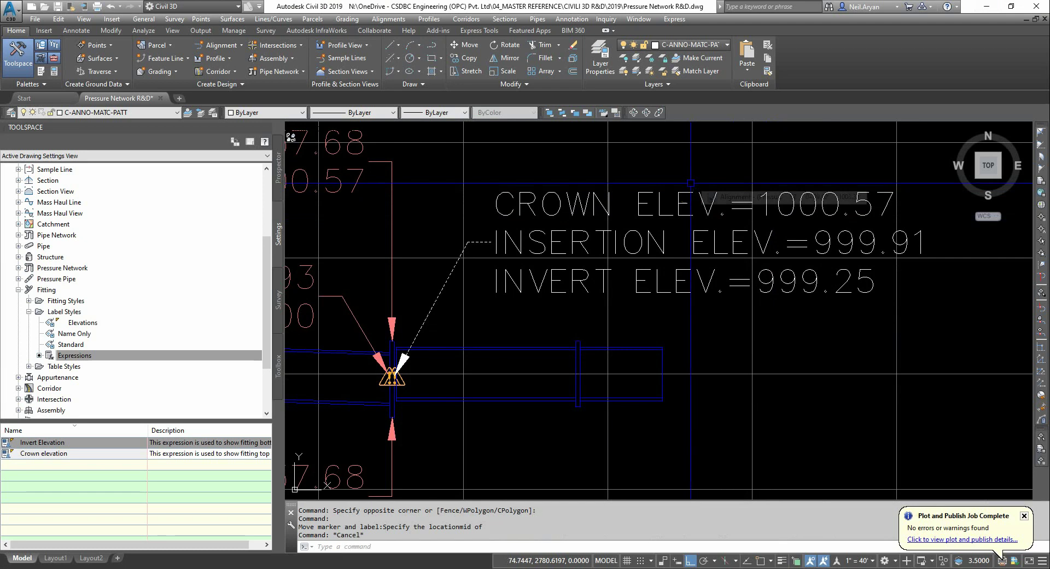
middle_drag(806, 331, 775, 318)
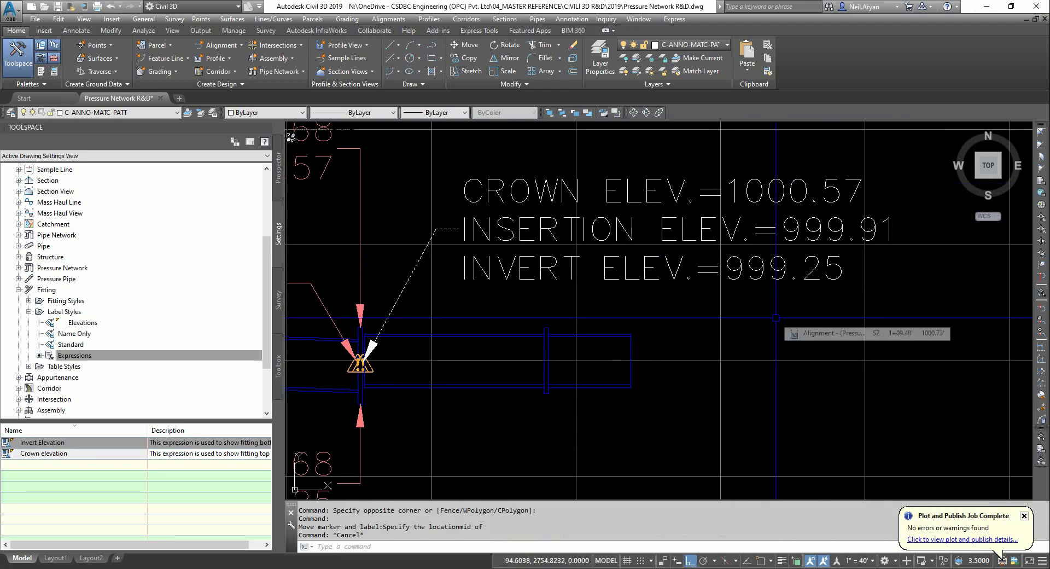
middle_drag(776, 318, 789, 319)
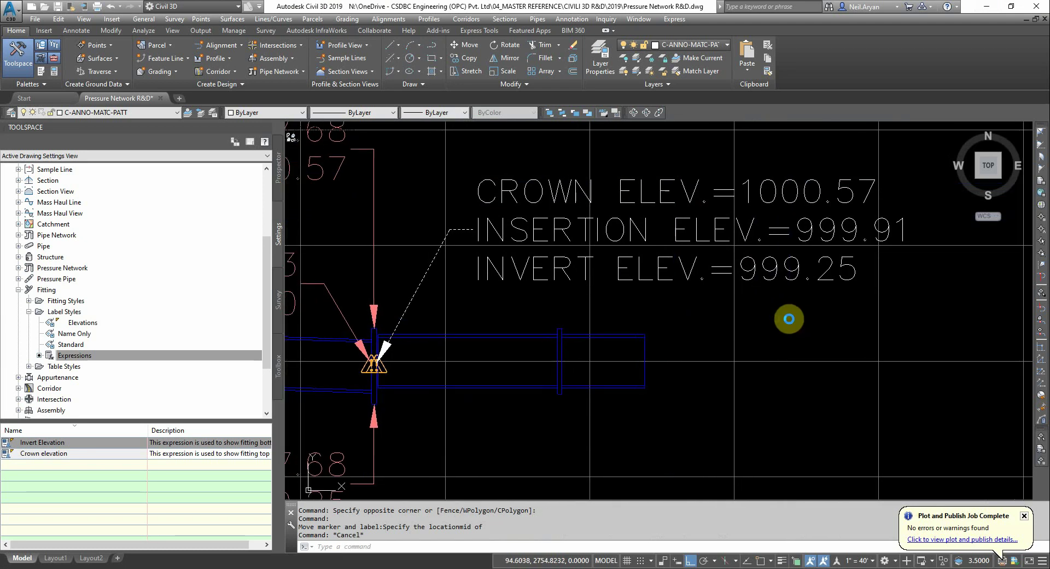